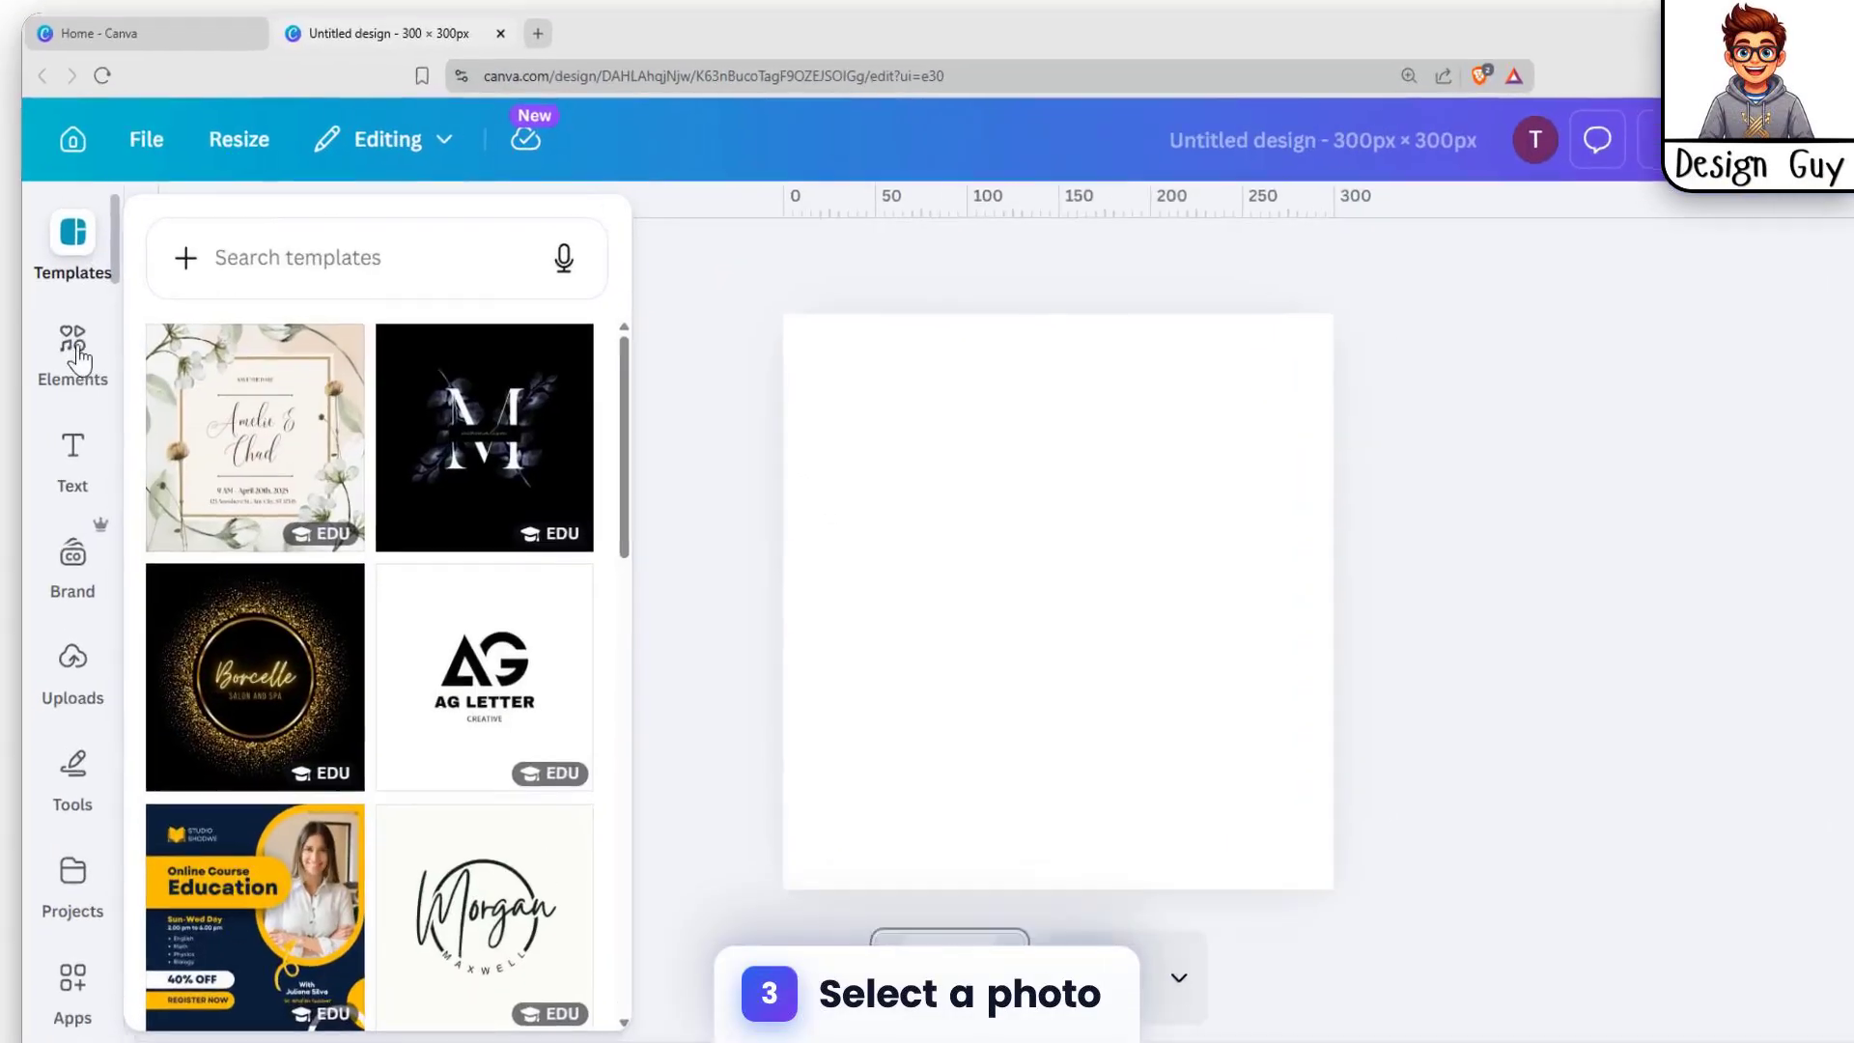
- Search the elements library for "men walking in the city"
click(131, 358)
click(396, 249)
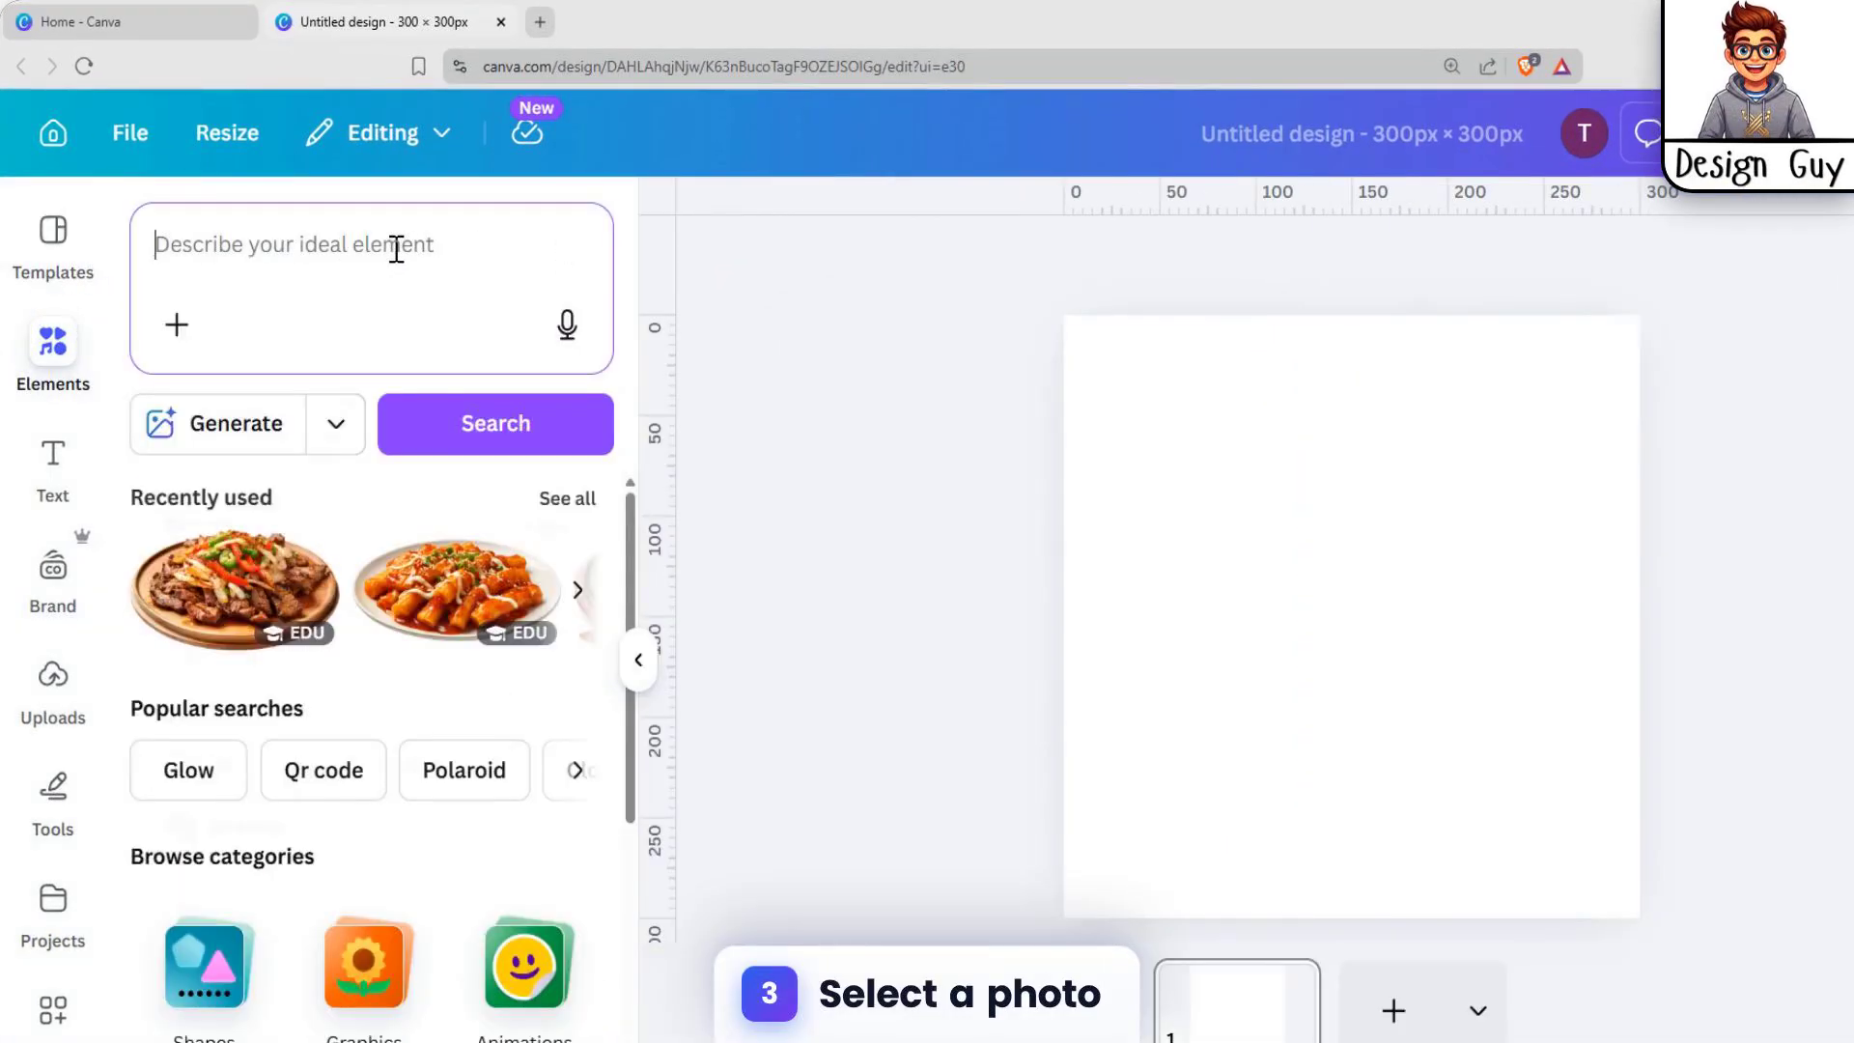
text(m)
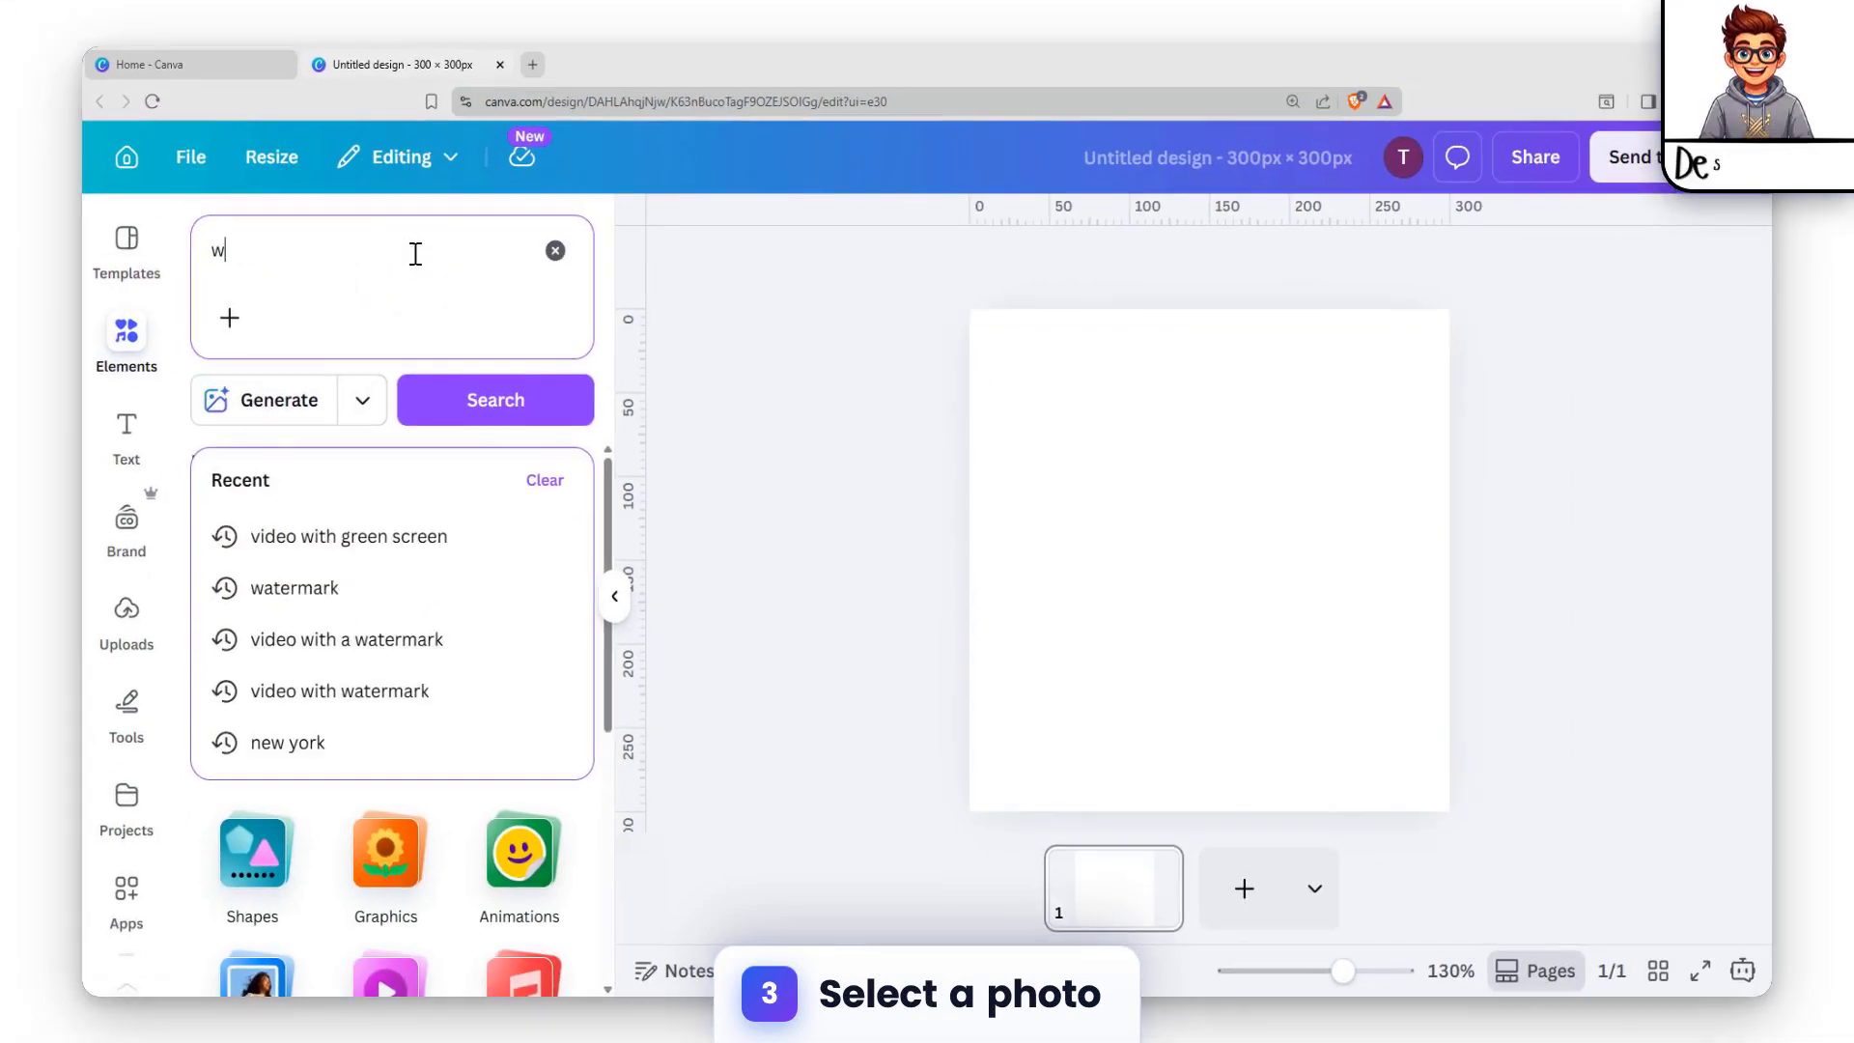
text(e)
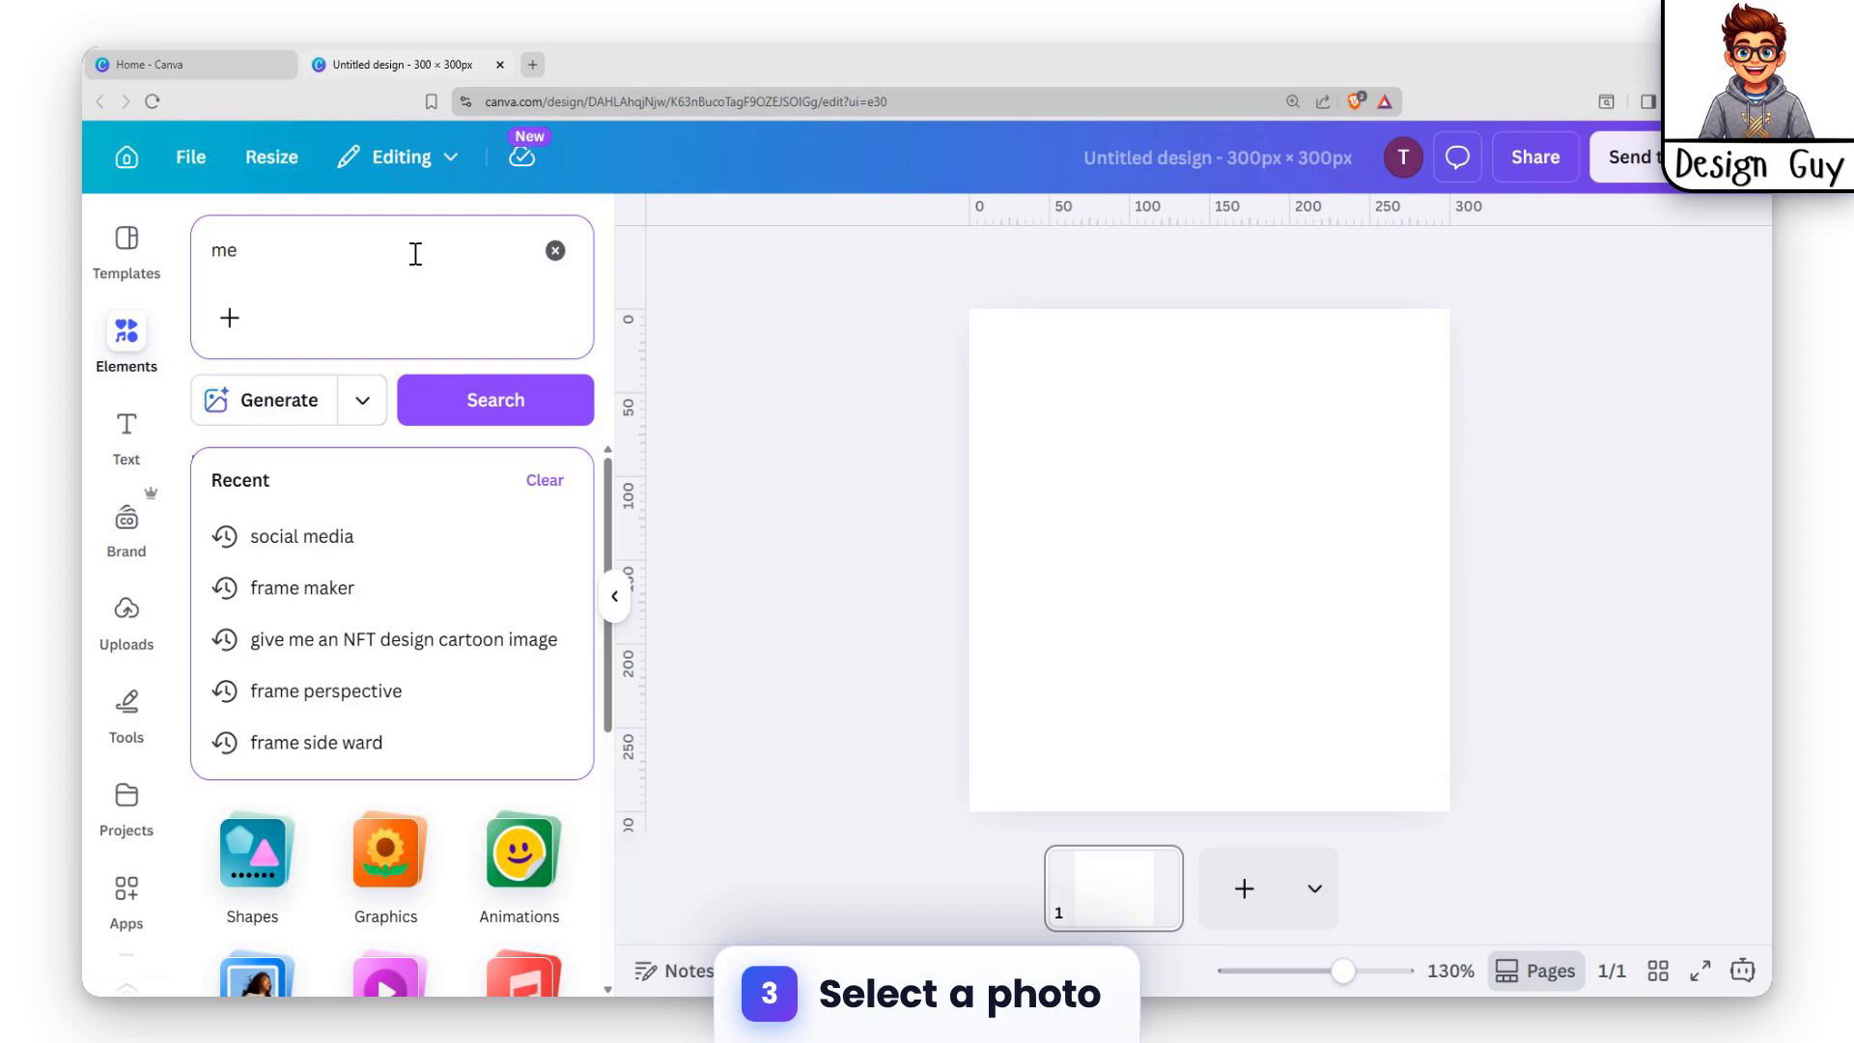
text(n wal)
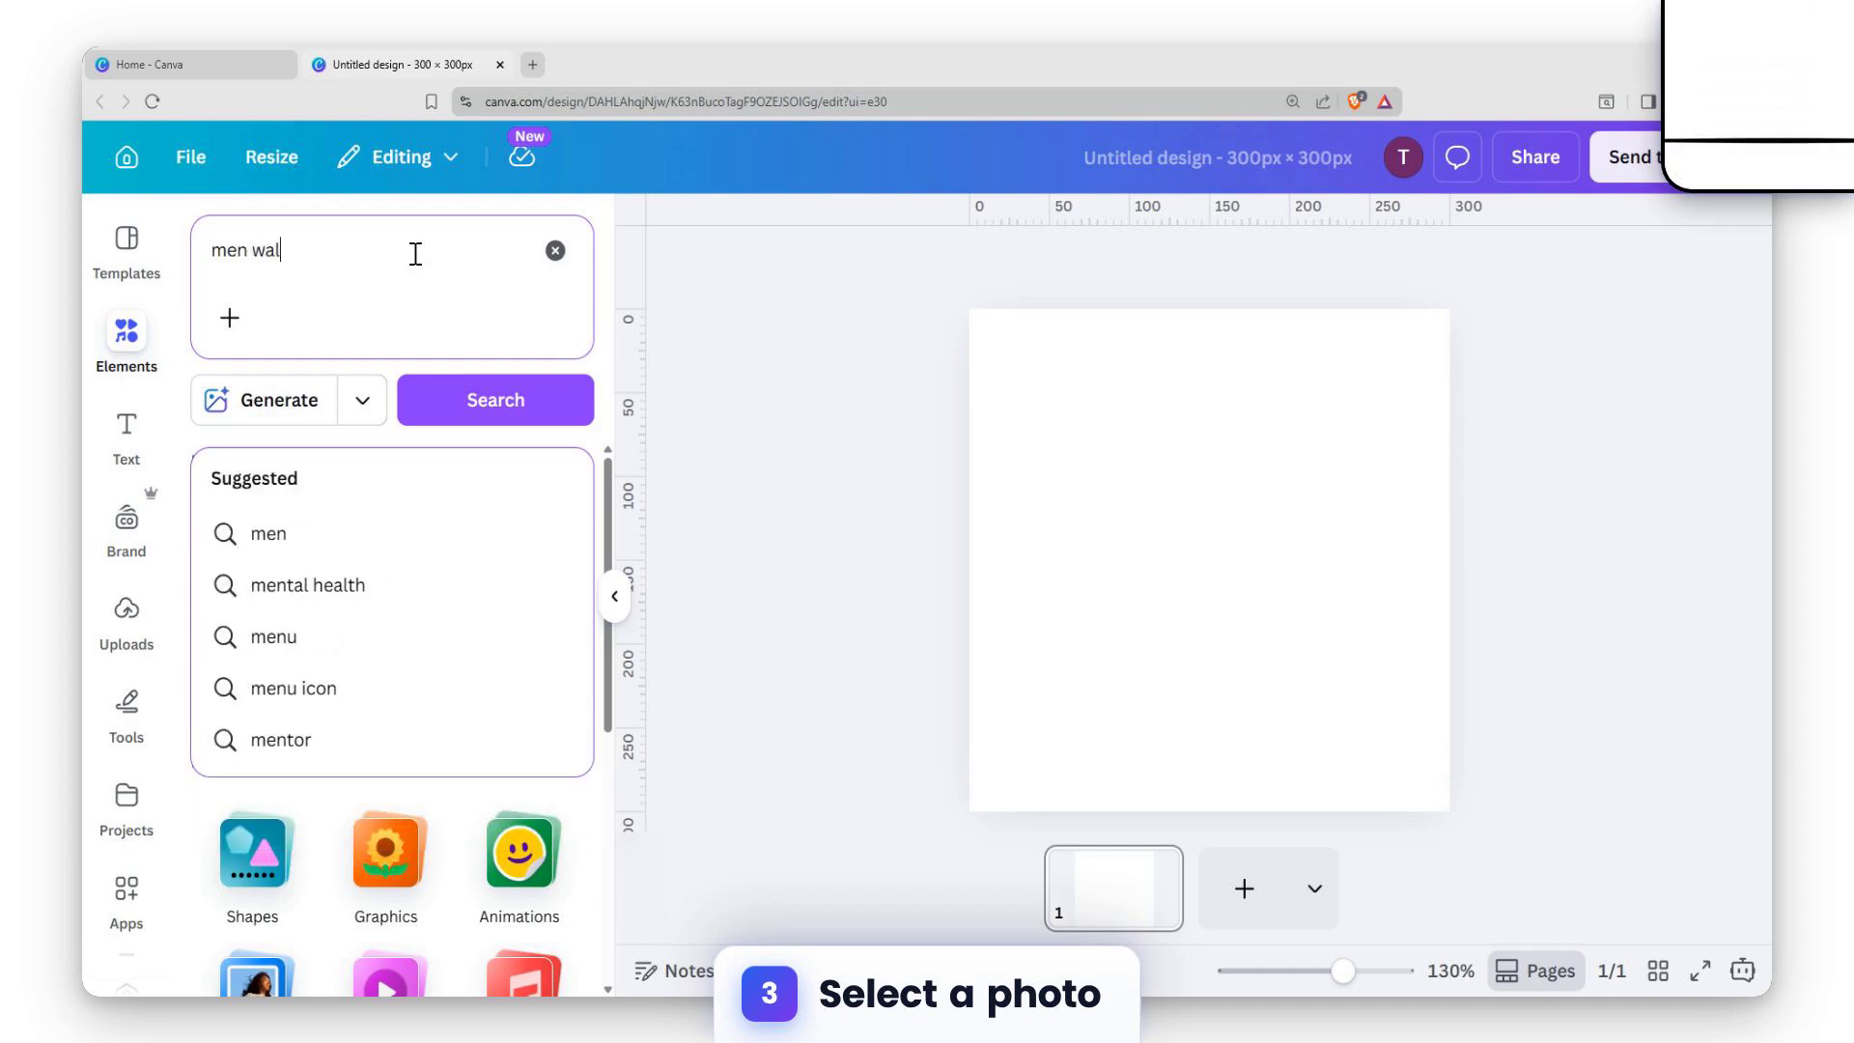
text(king in t)
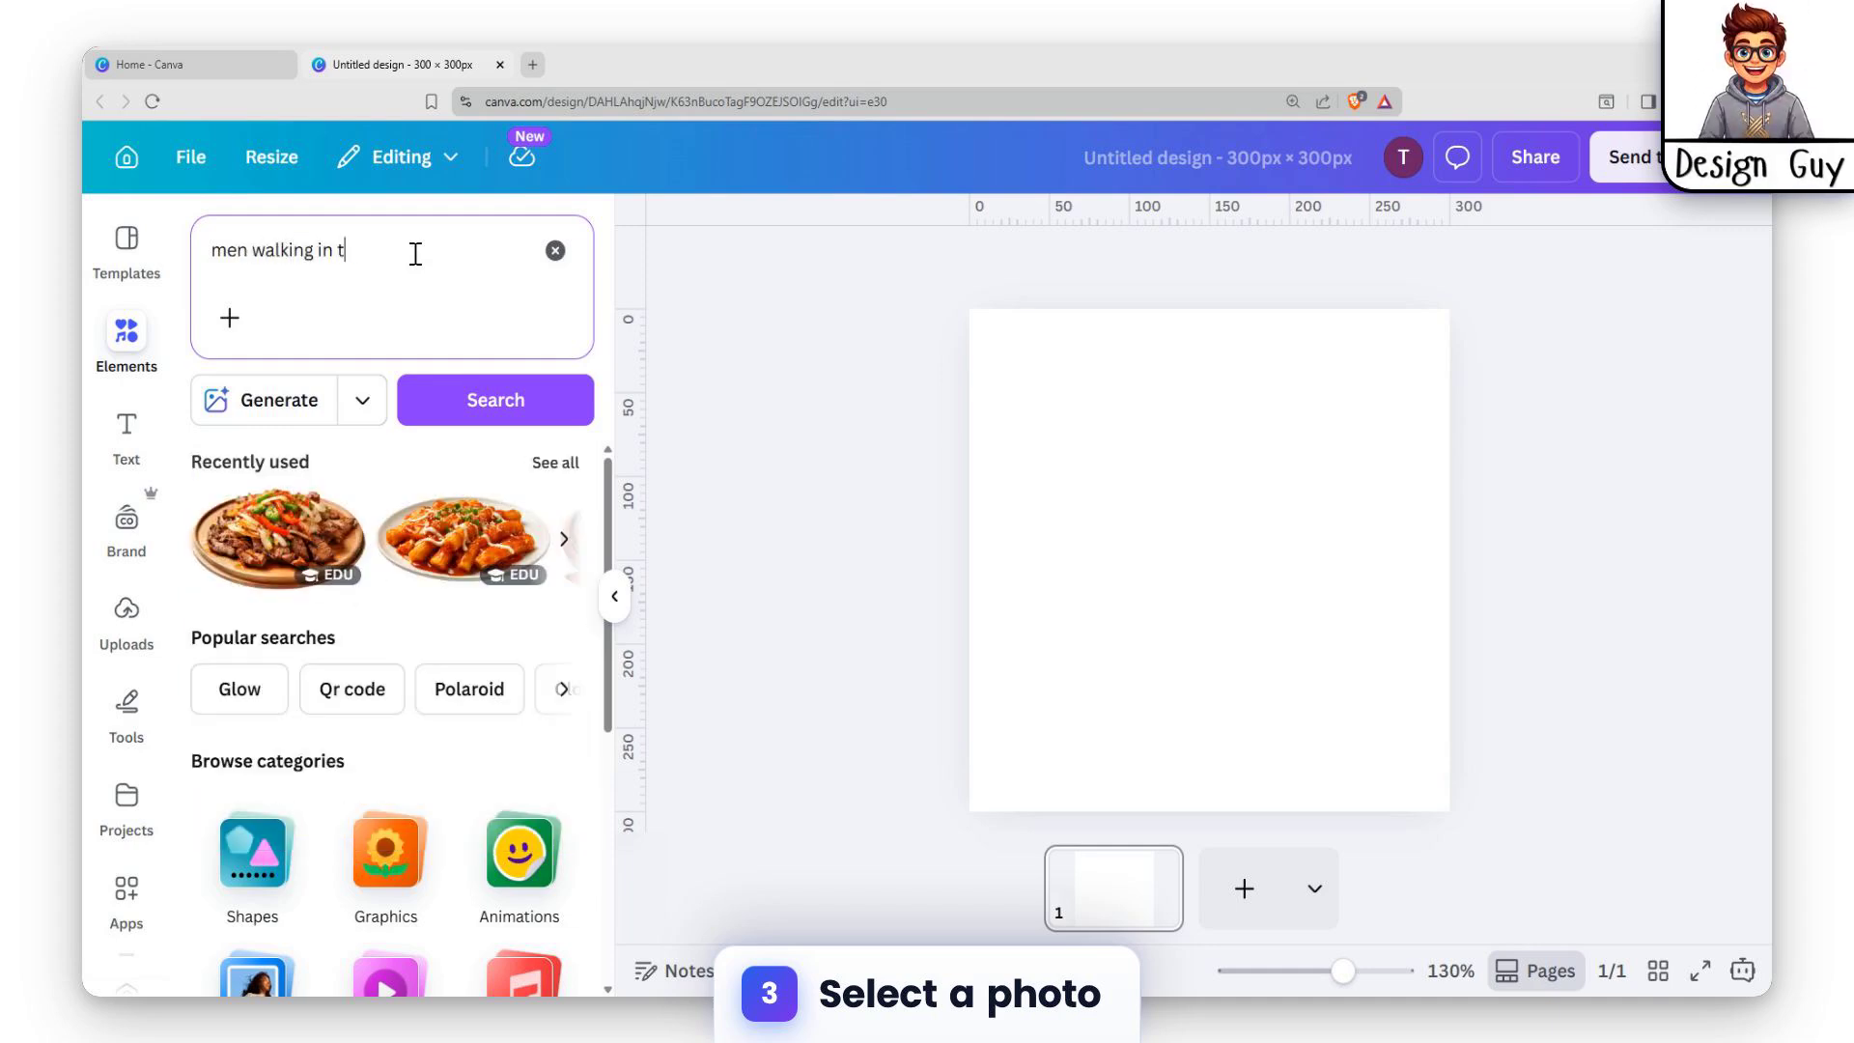
text(he city)
key(Return)
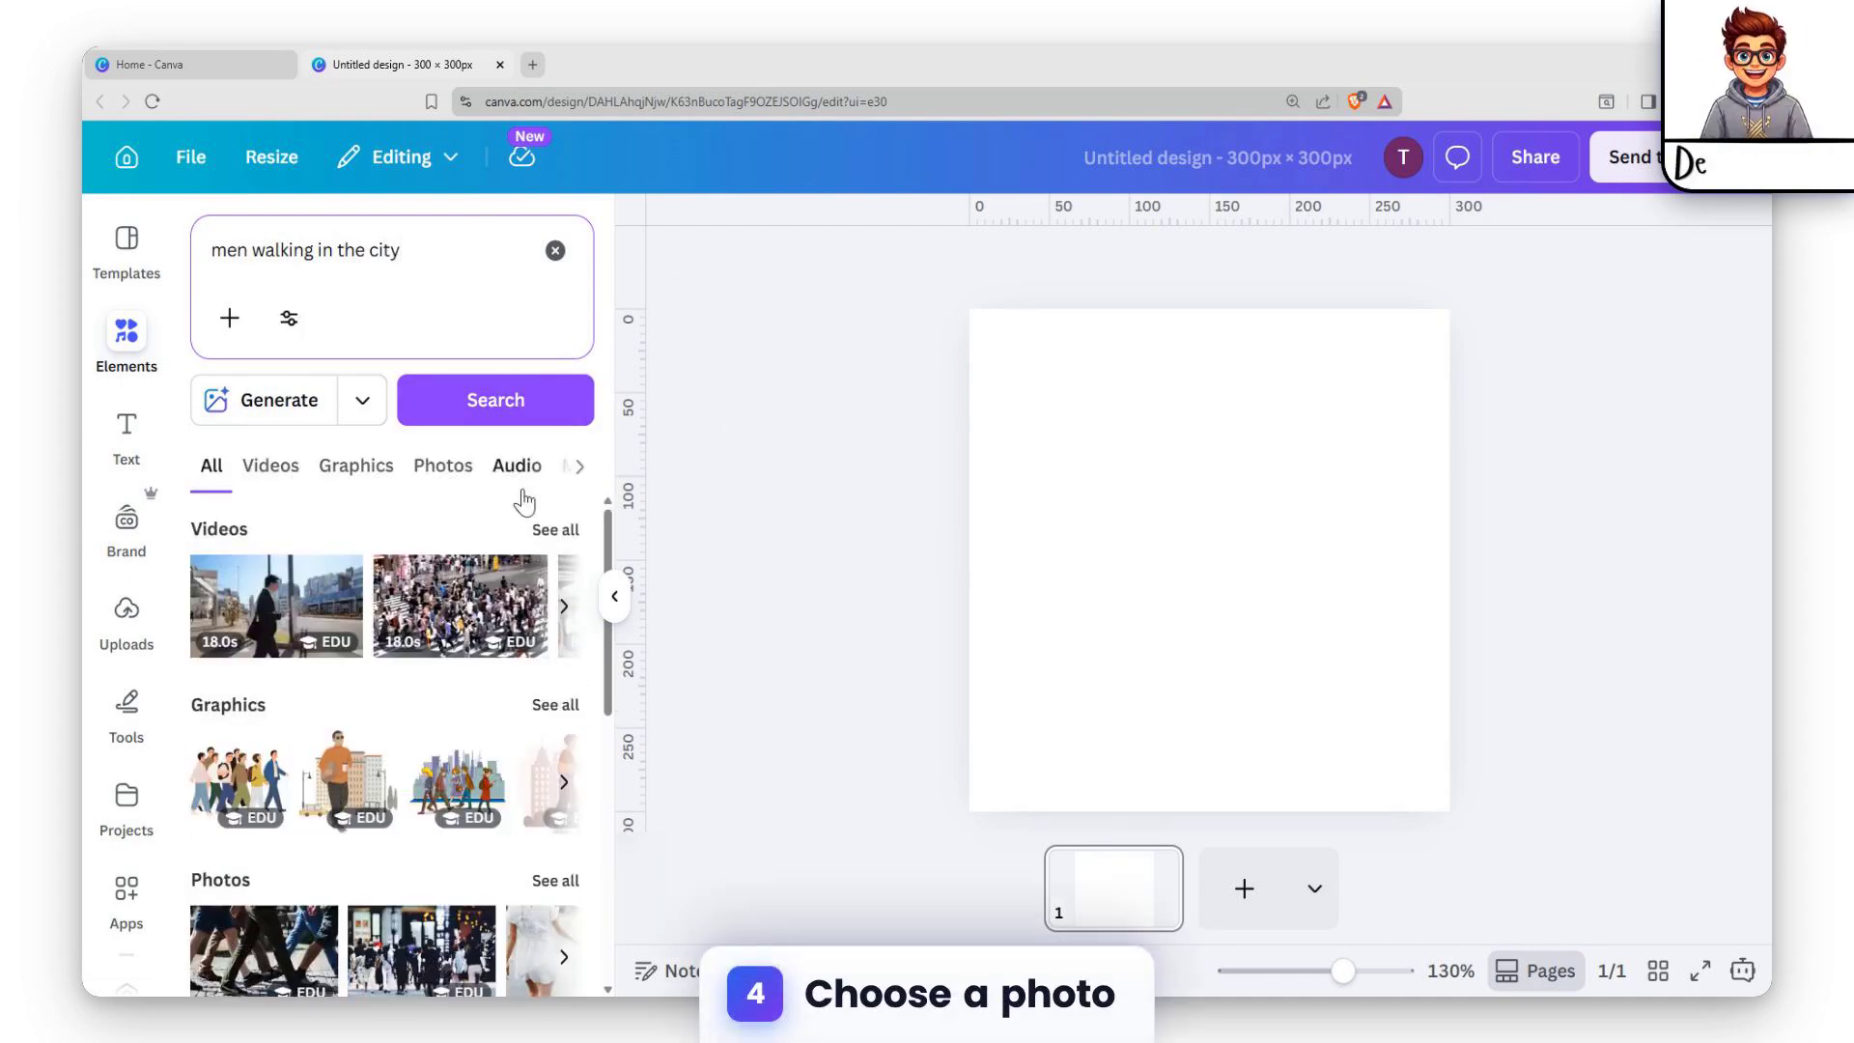
- Add the alley photo of the man with a red backpack from the "men walking in the dark city" photos and enlarge it to page width
scroll(486, 792, down, 5)
scroll(449, 770, up, 5)
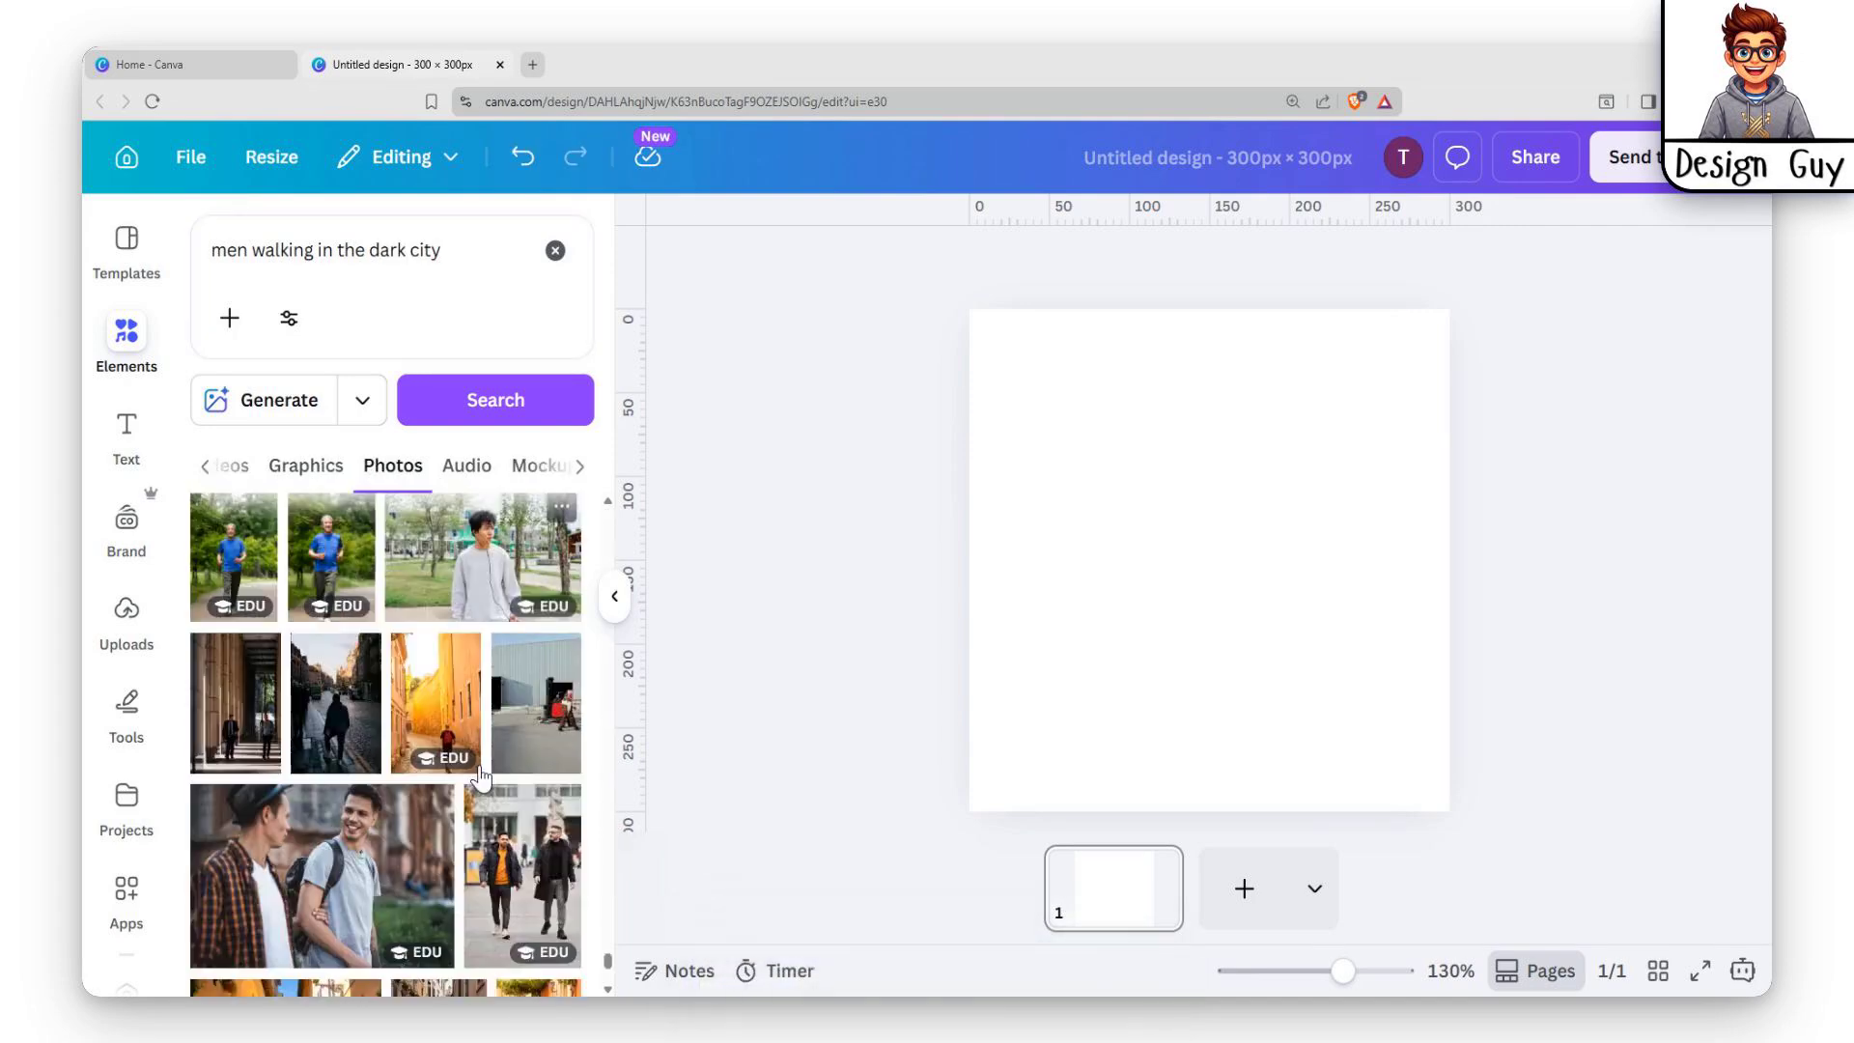
scroll(480, 778, down, 3)
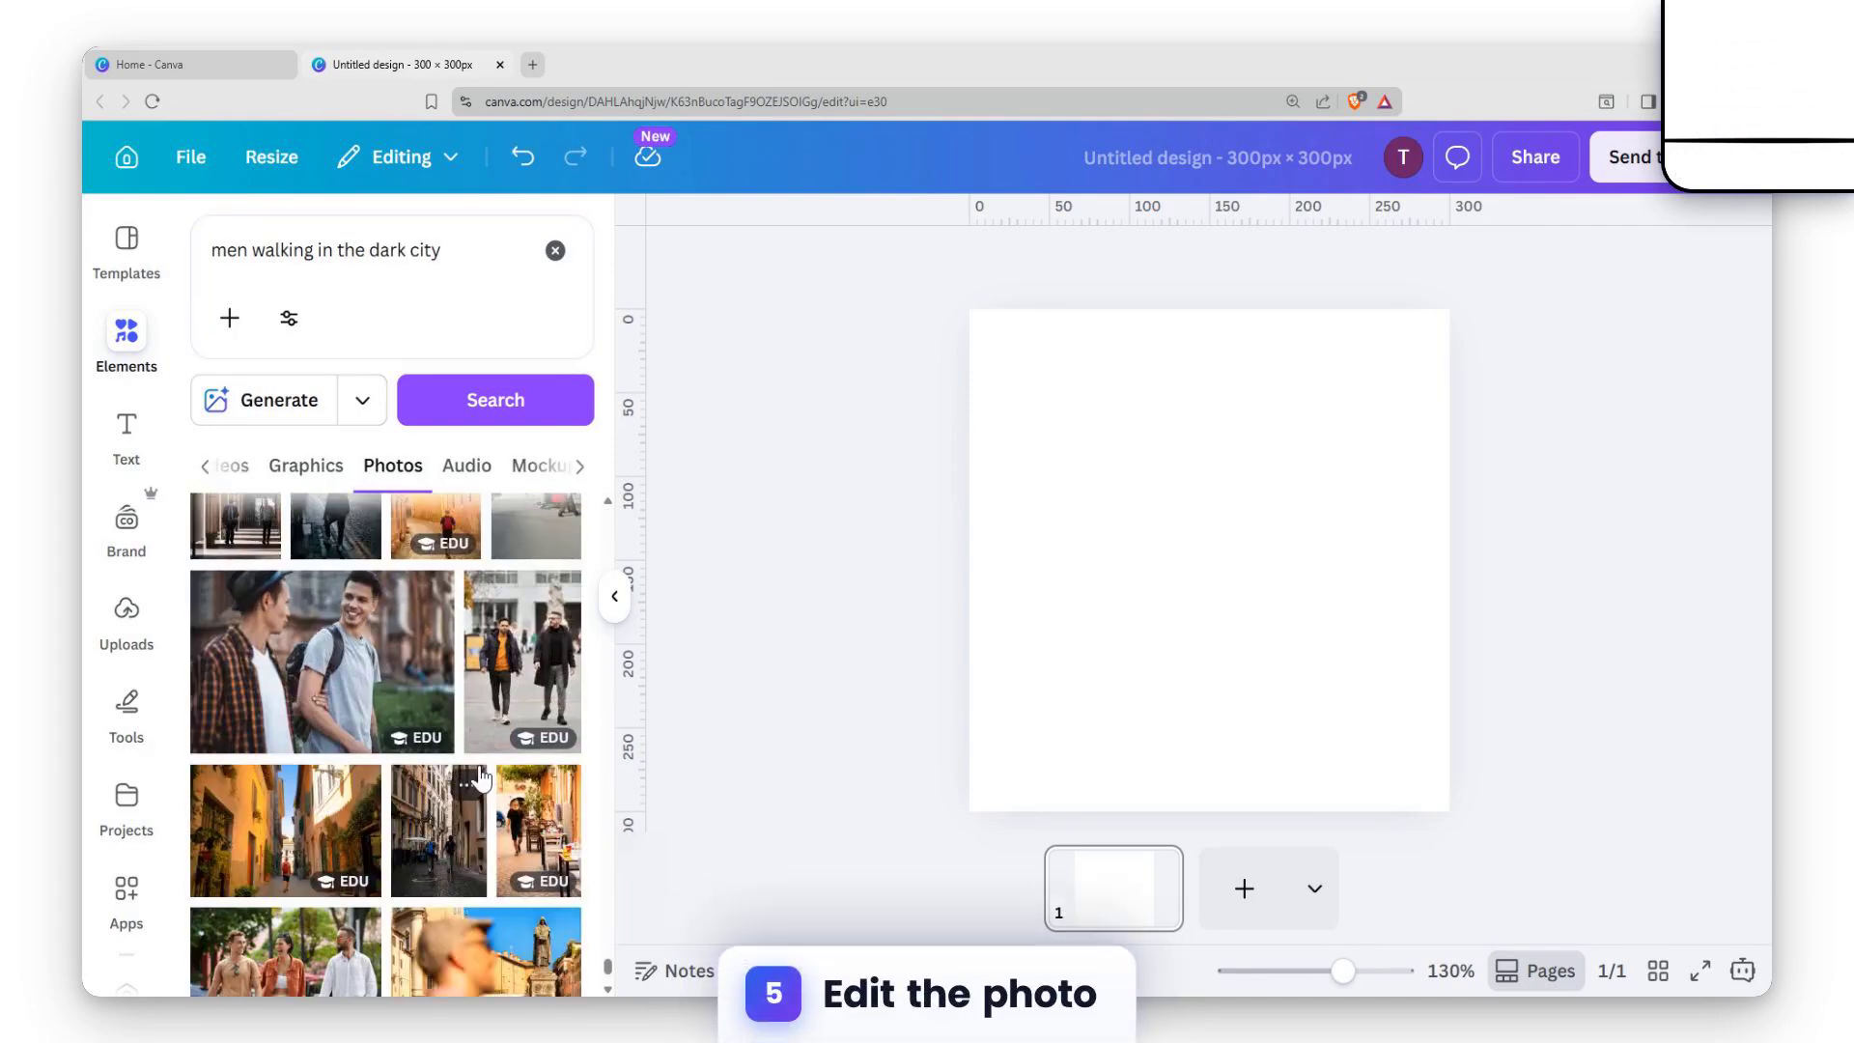
scroll(480, 778, down, 10)
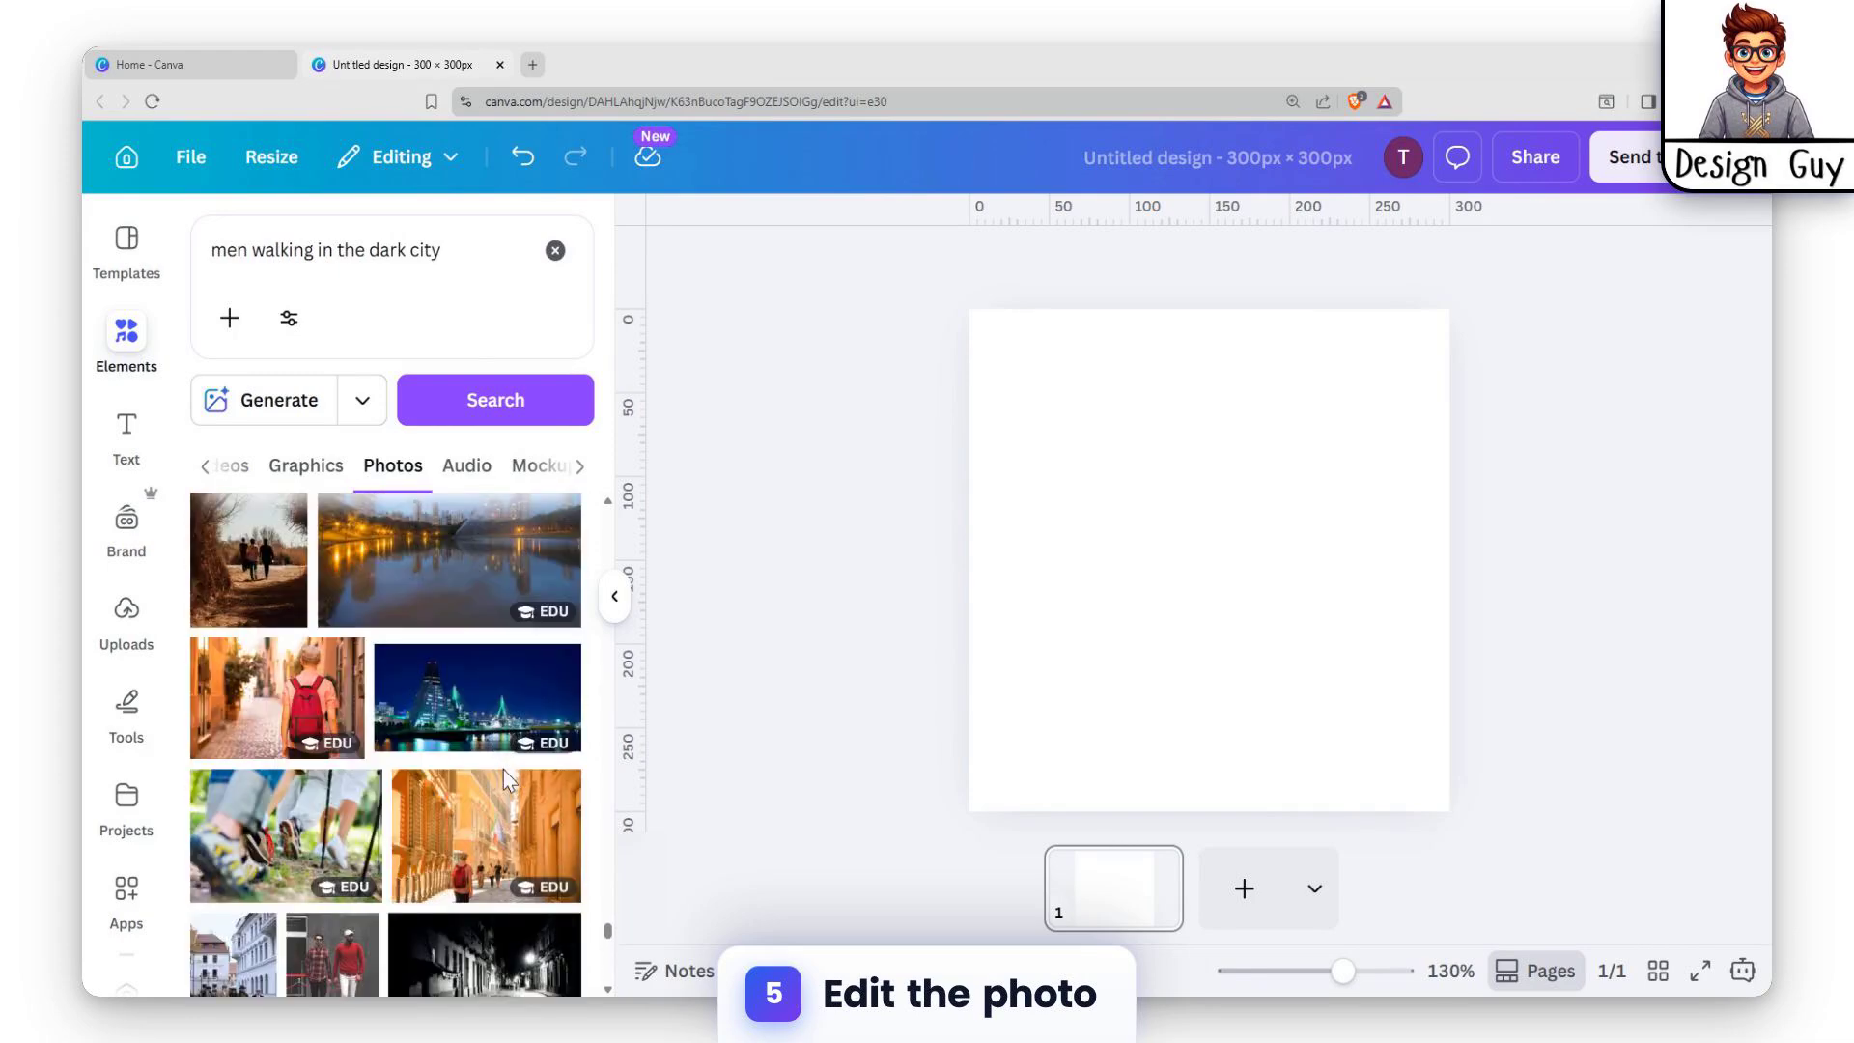
click(280, 696)
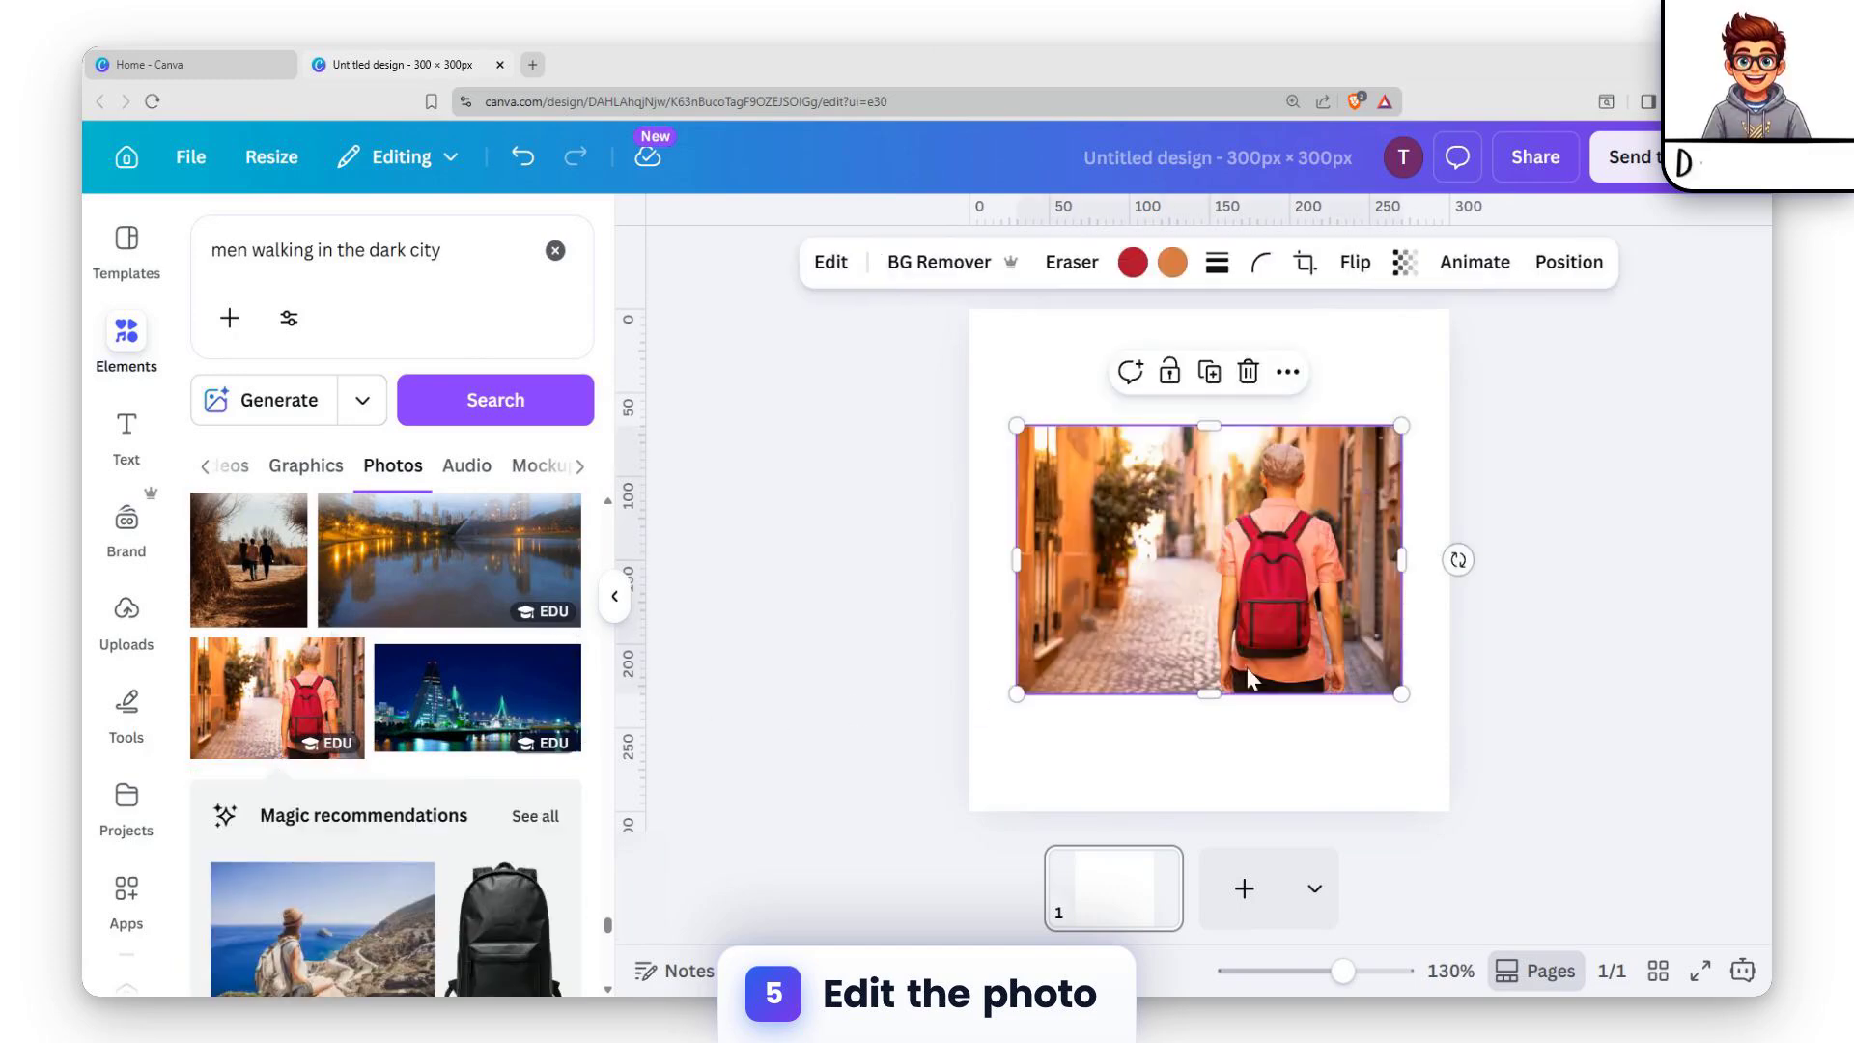
drag(1196, 531, 1153, 425)
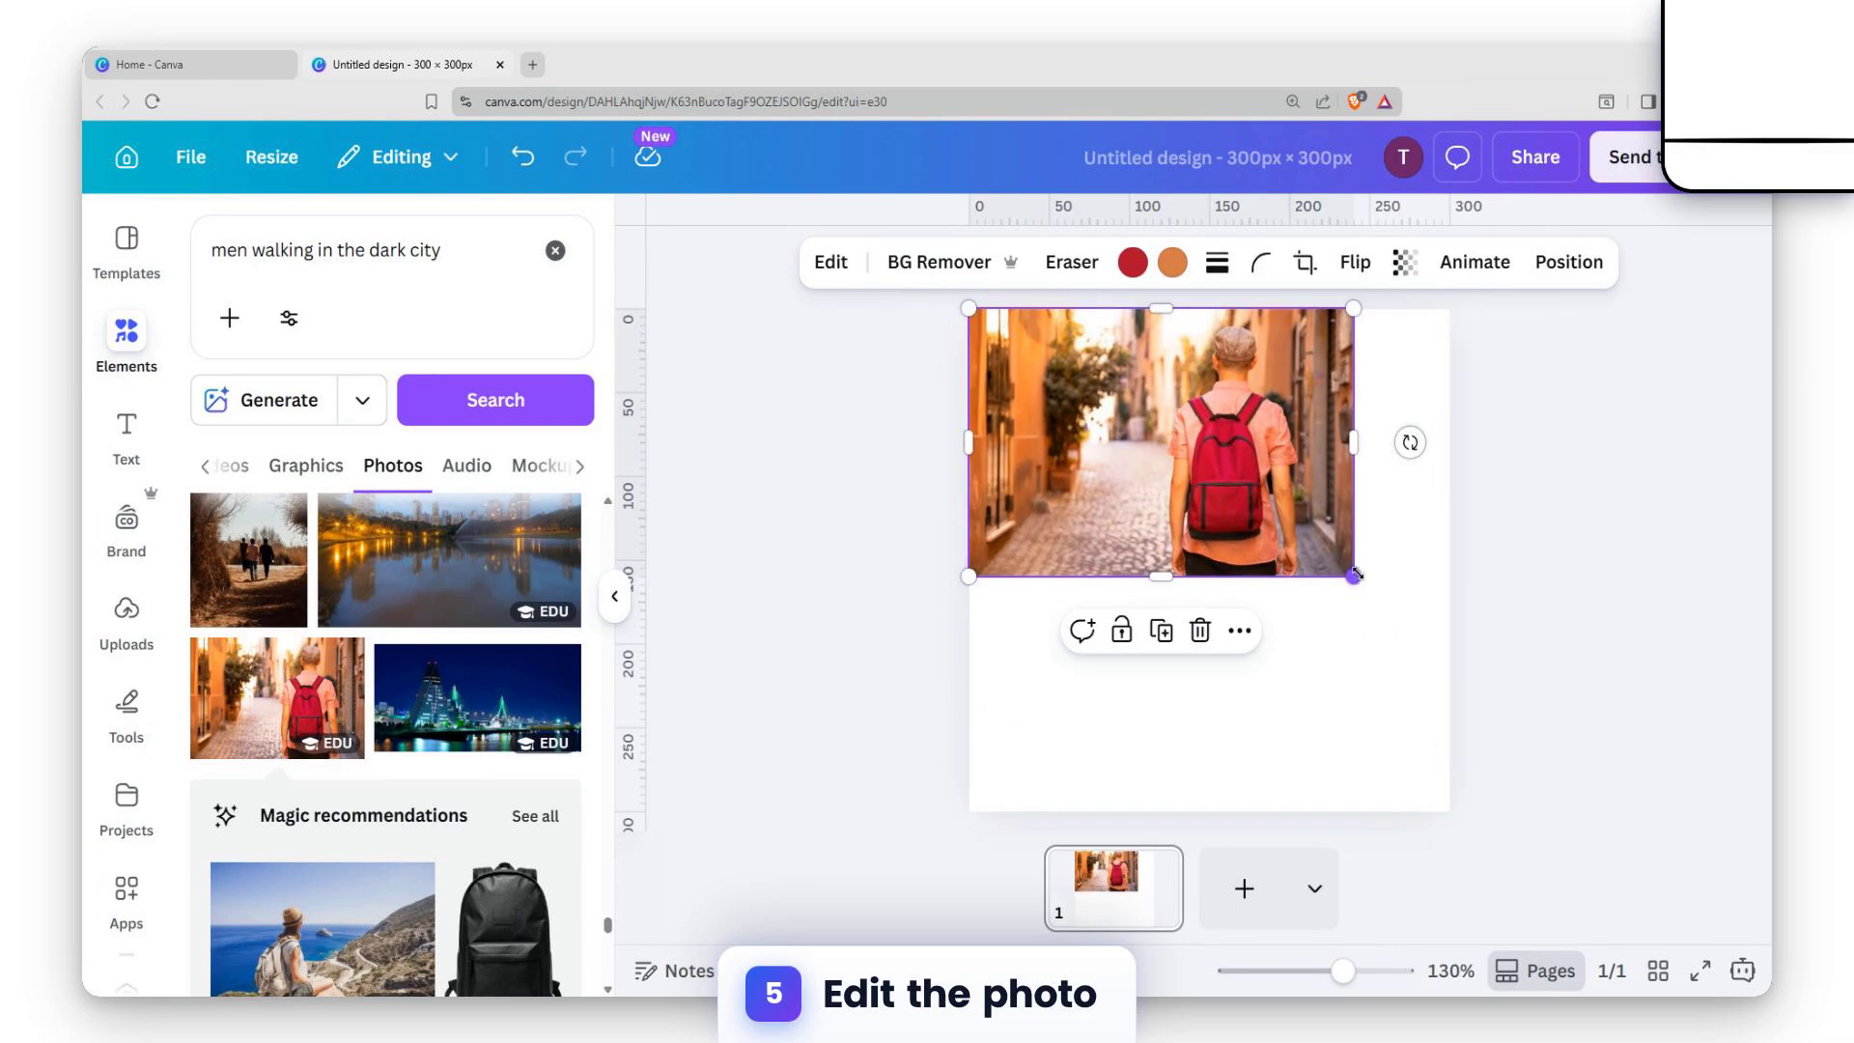
drag(1357, 574, 1412, 710)
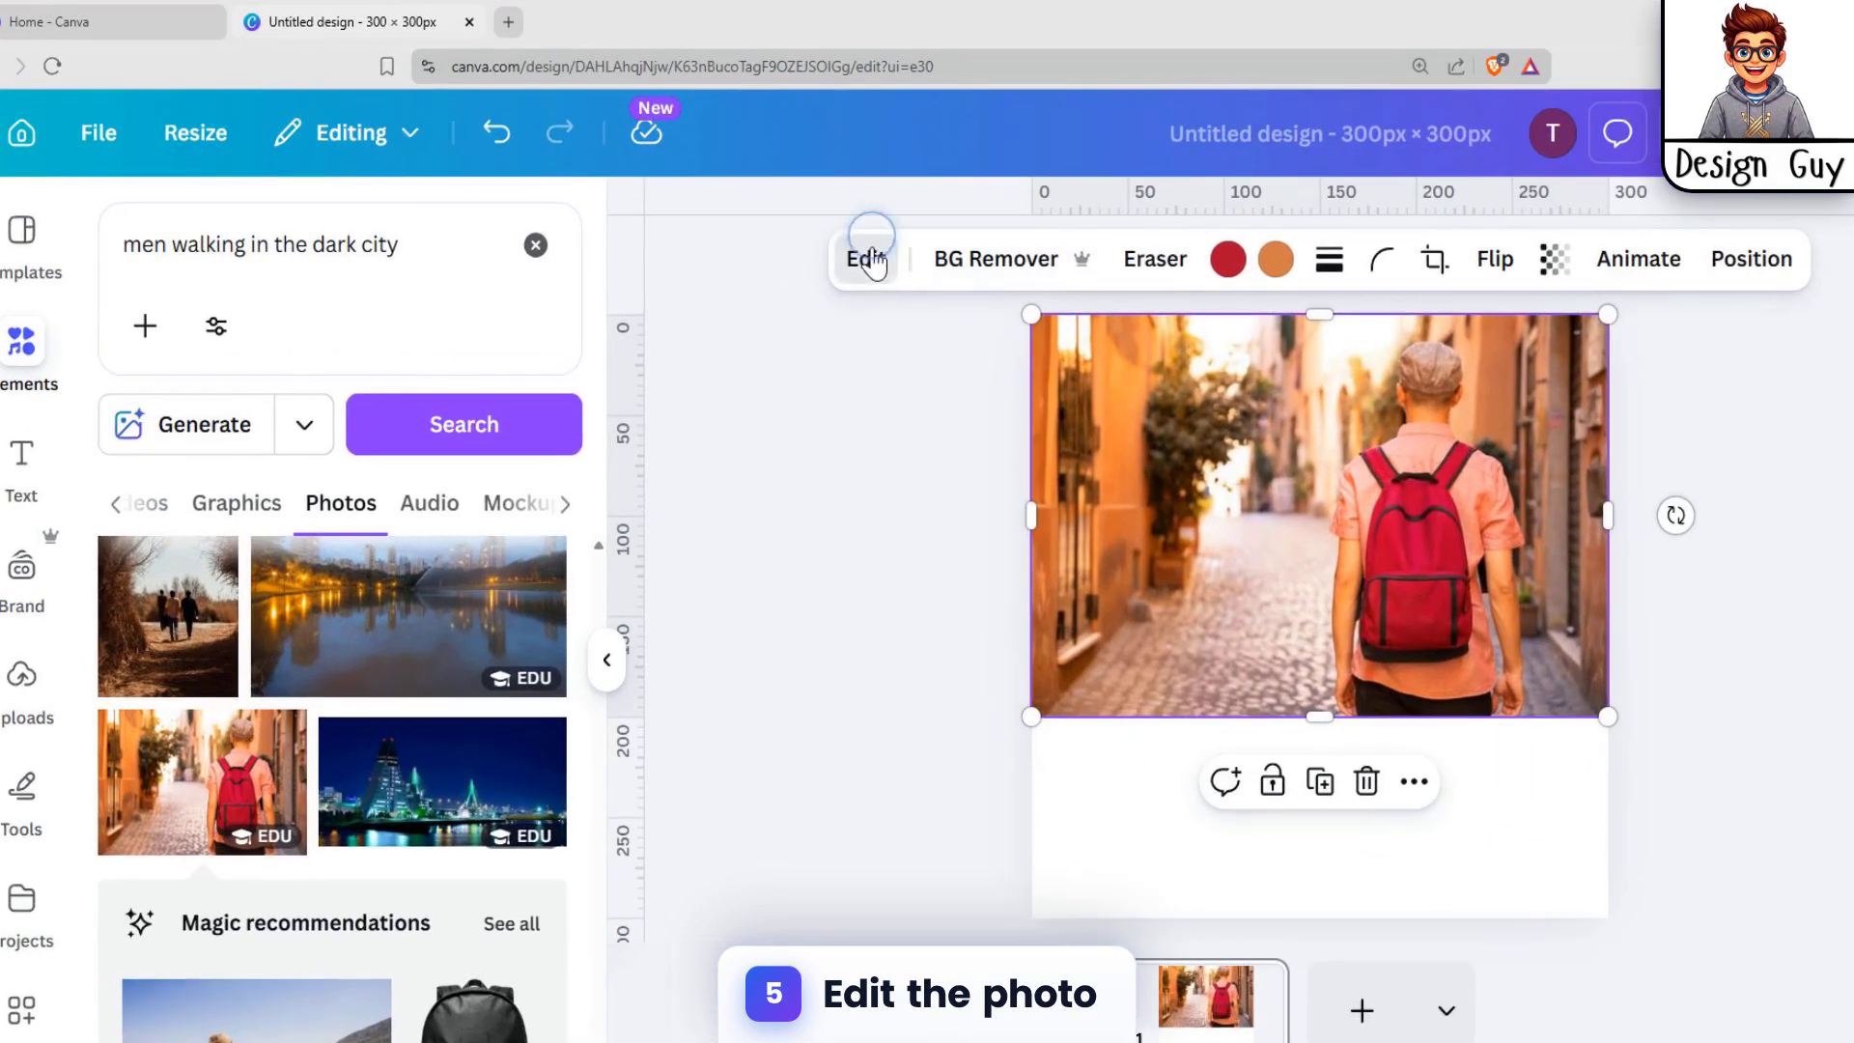
- Magic Expand the photo to Whole Page and apply the fourth result, with the man in full-length black trousers
click(868, 262)
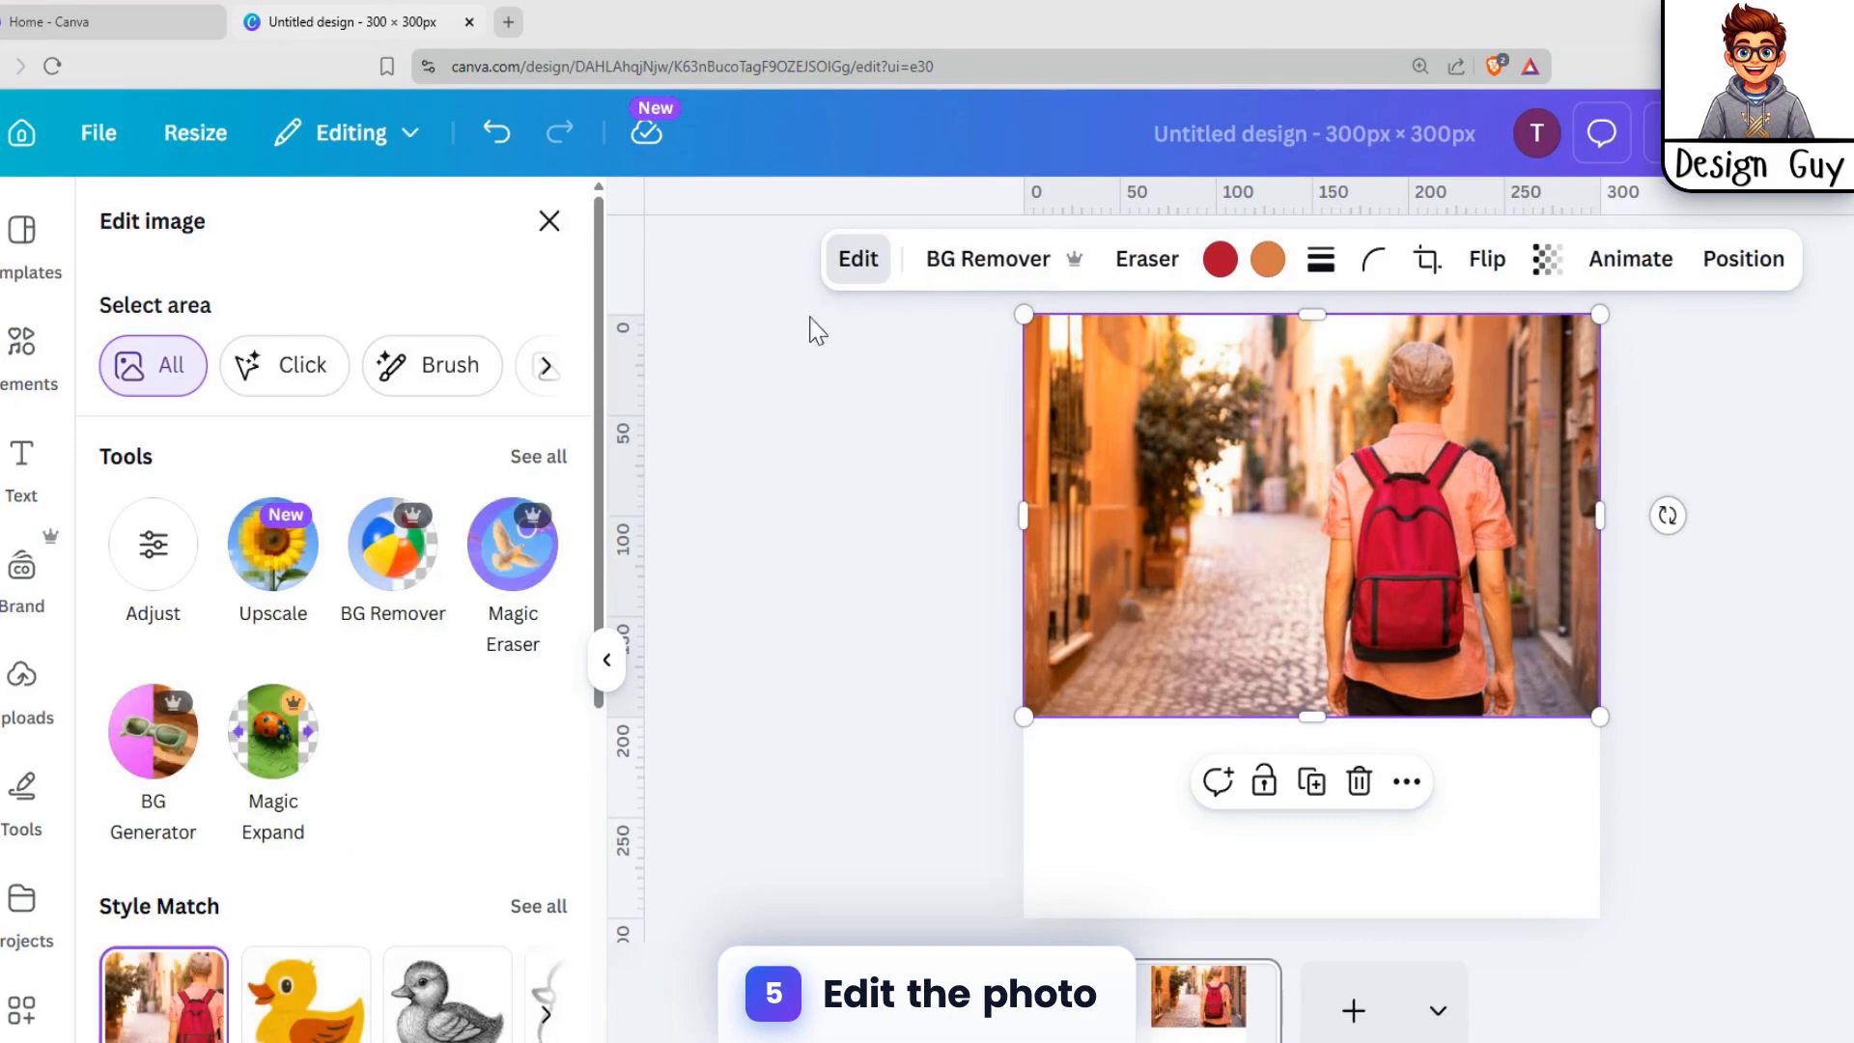
click(317, 744)
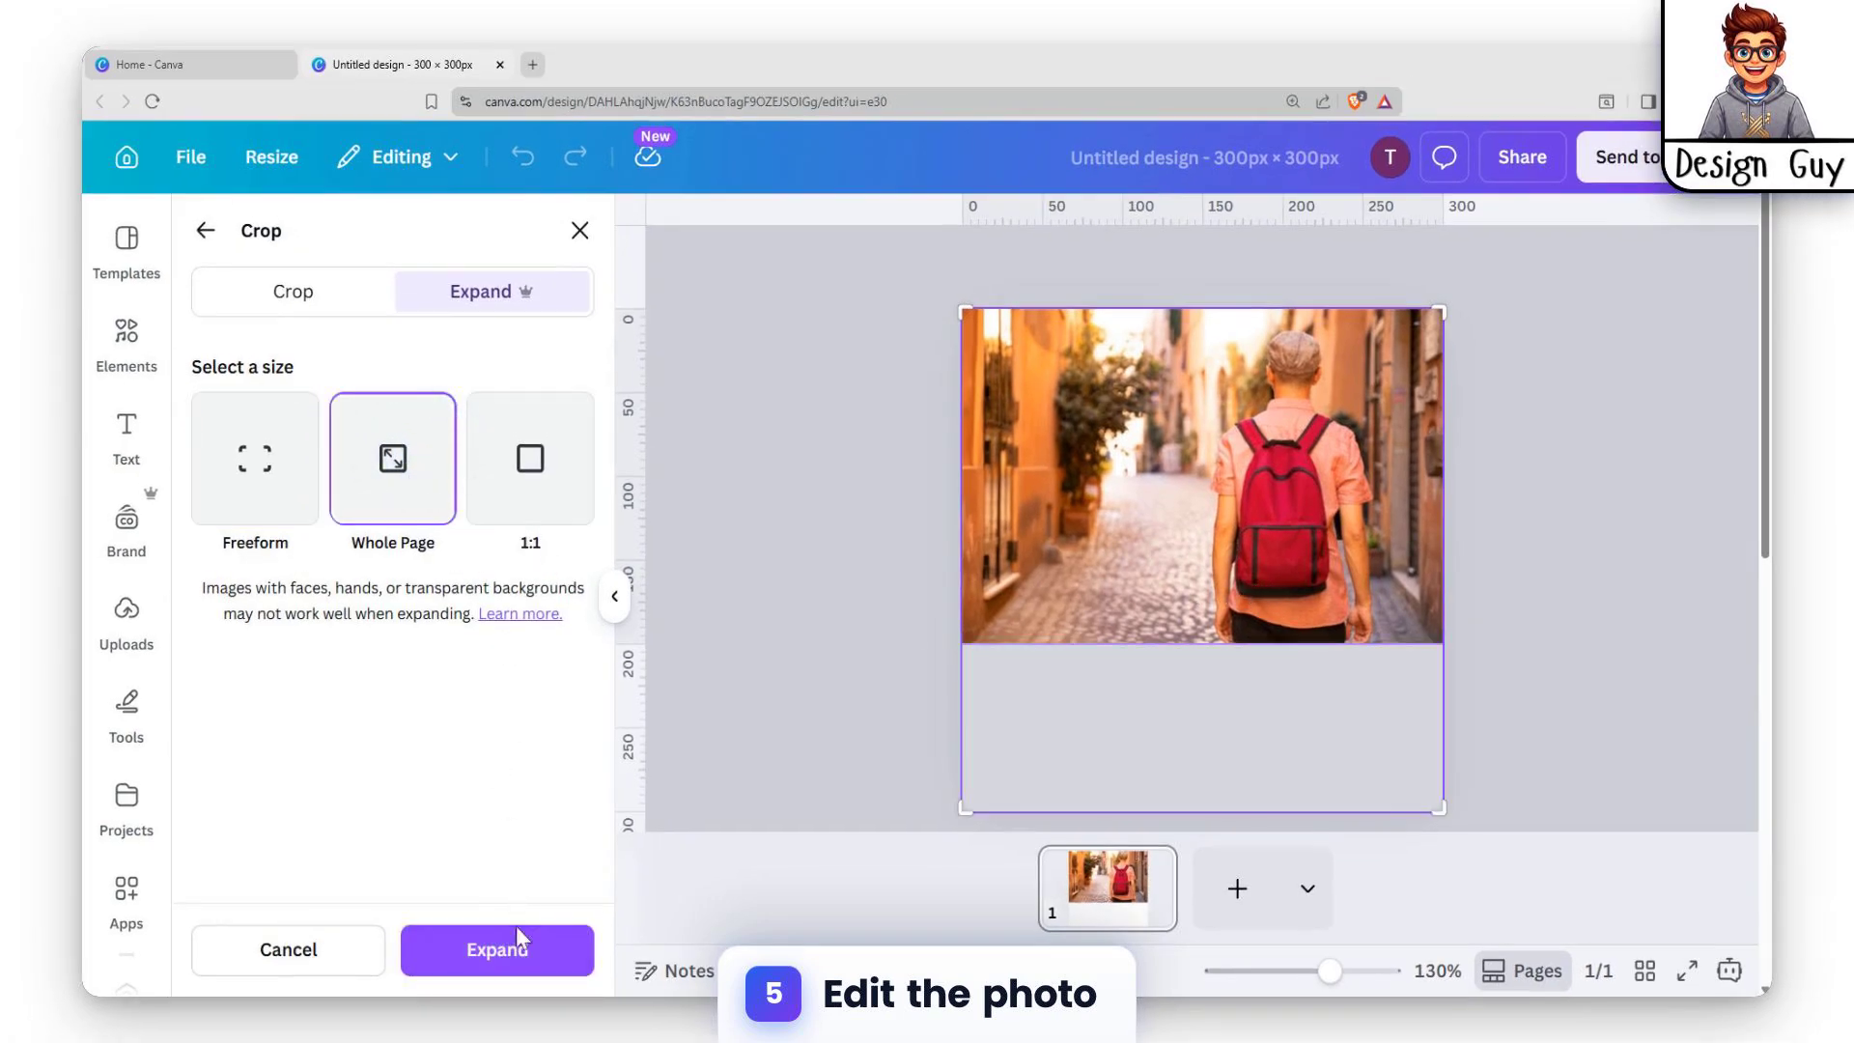
click(516, 941)
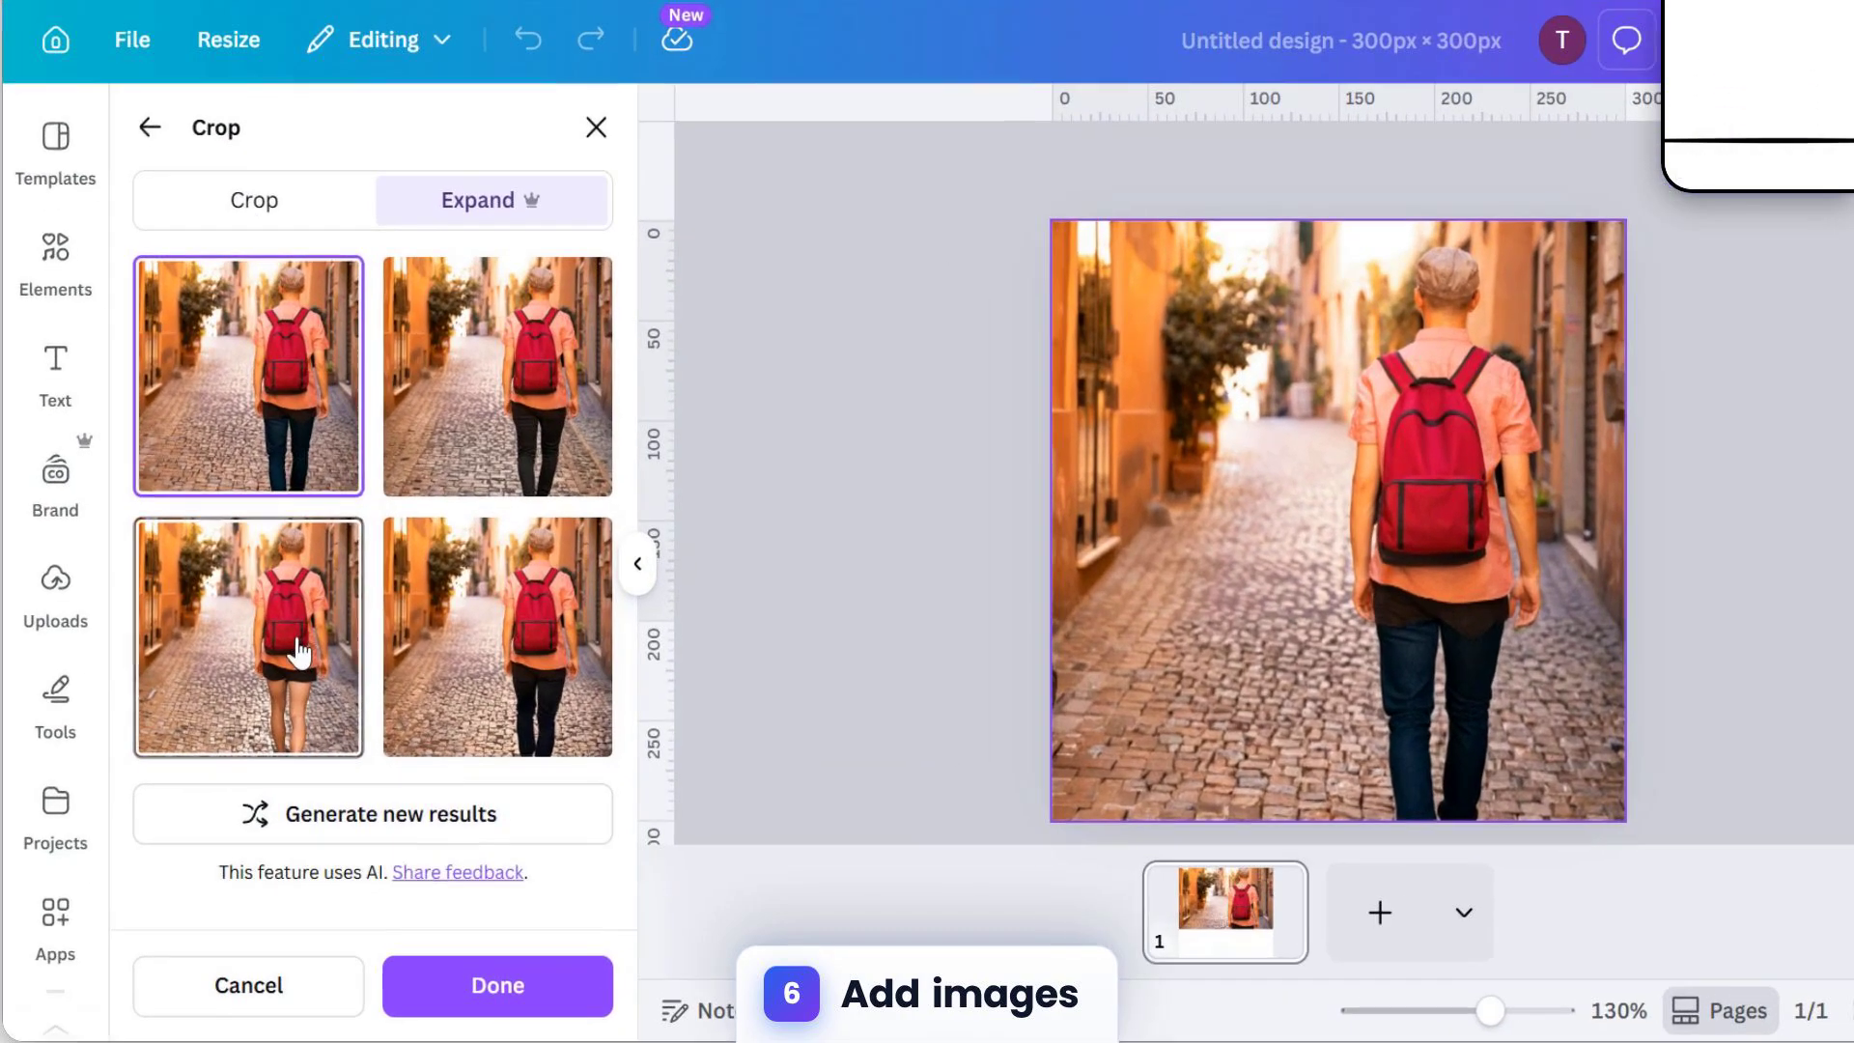
click(317, 667)
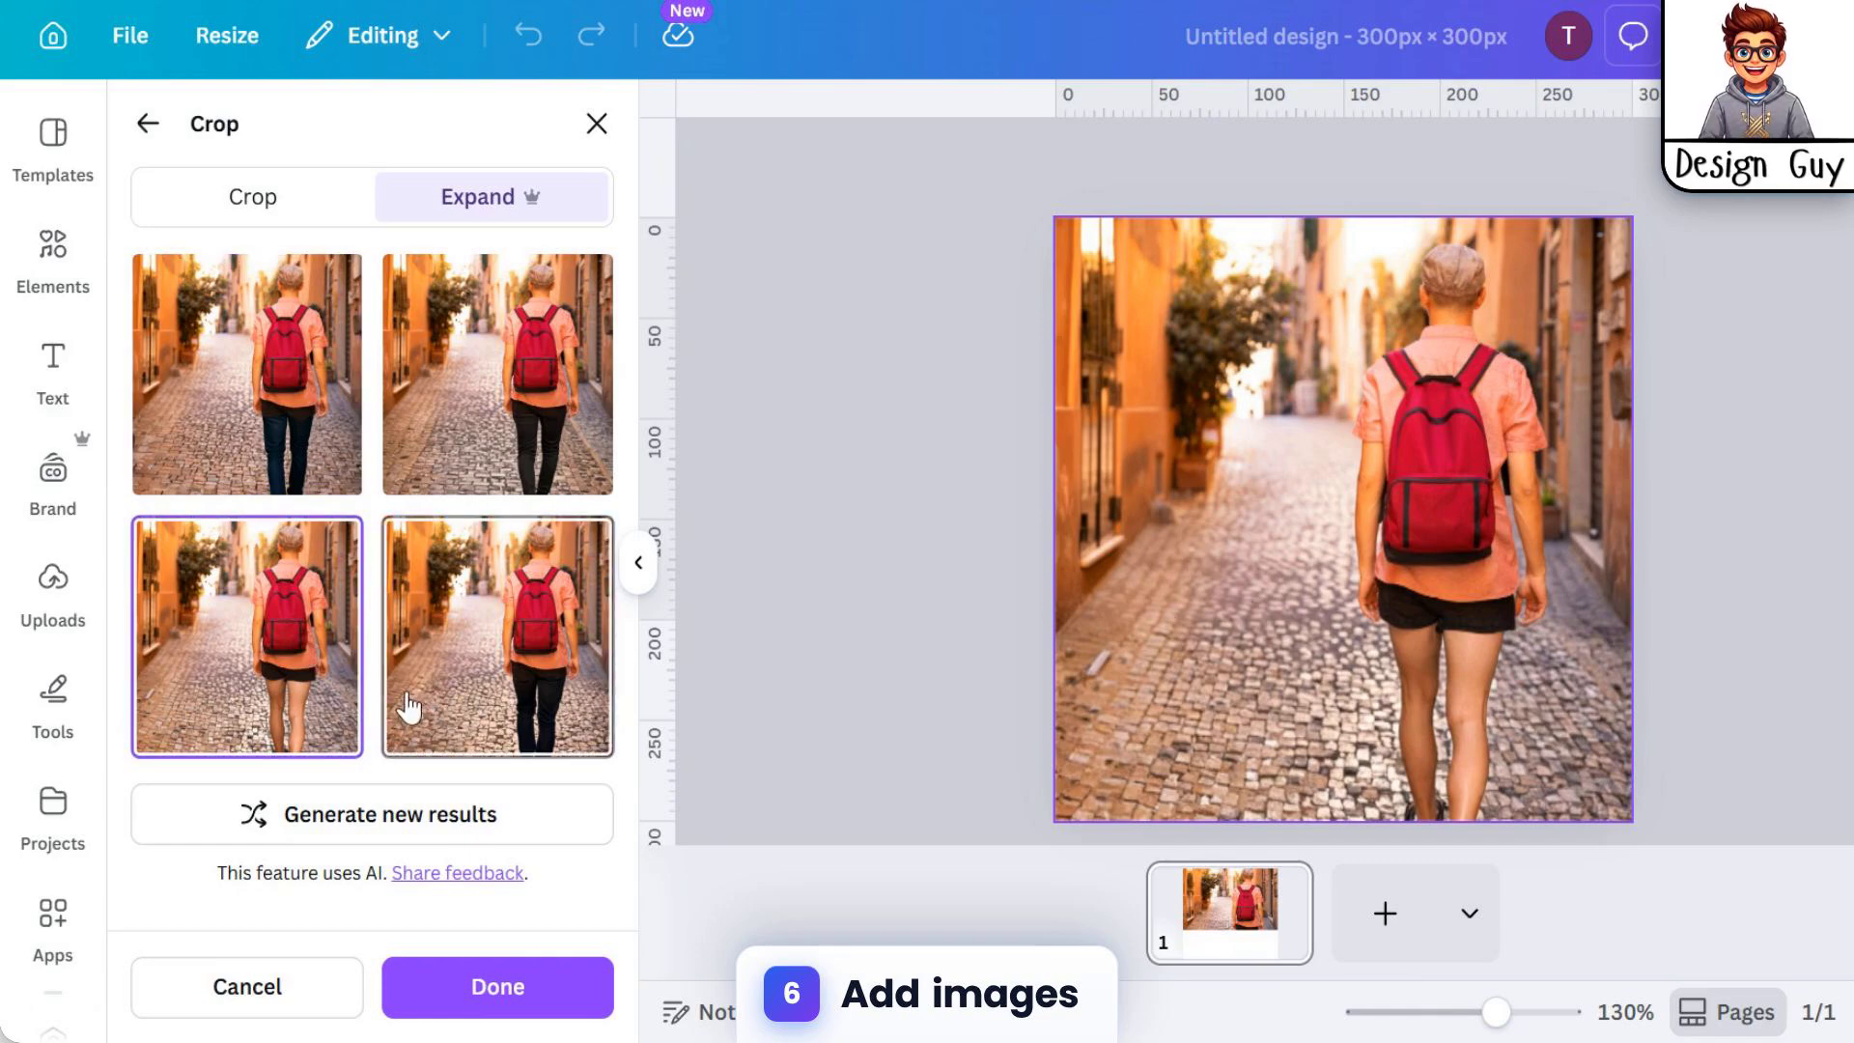
click(469, 679)
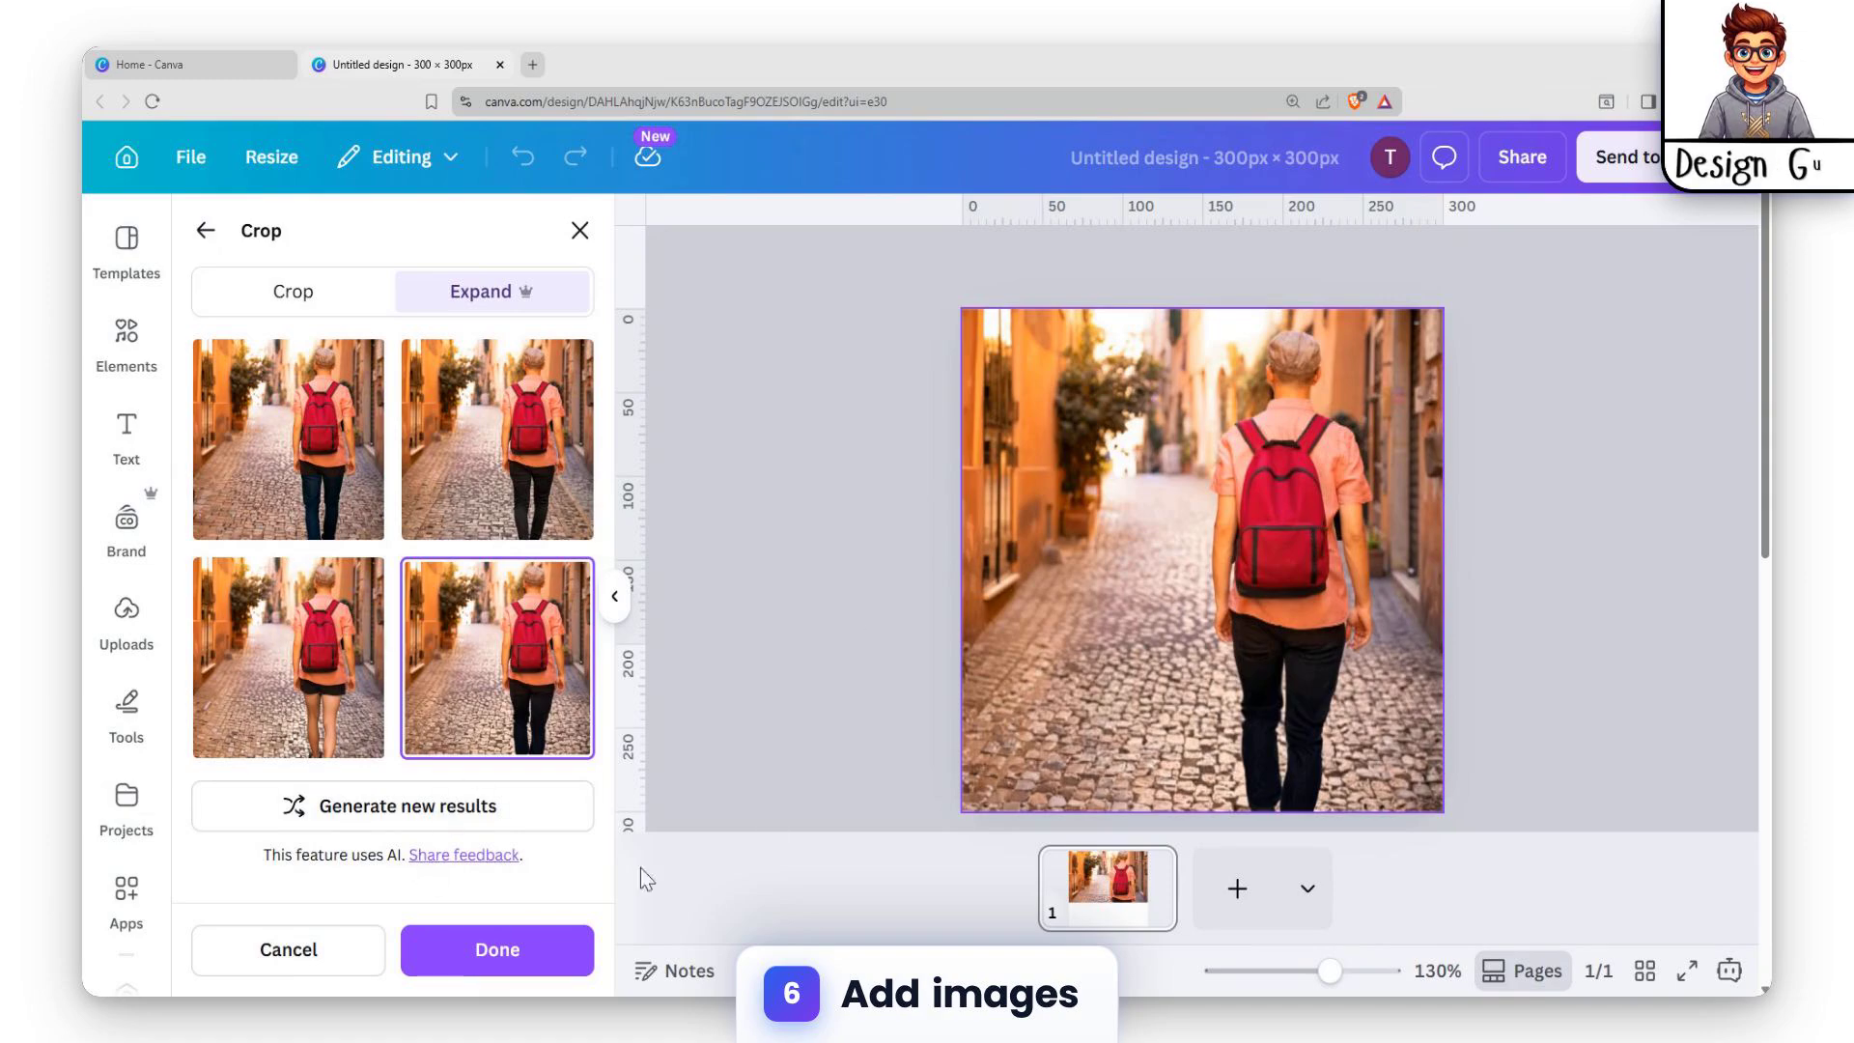
click(498, 950)
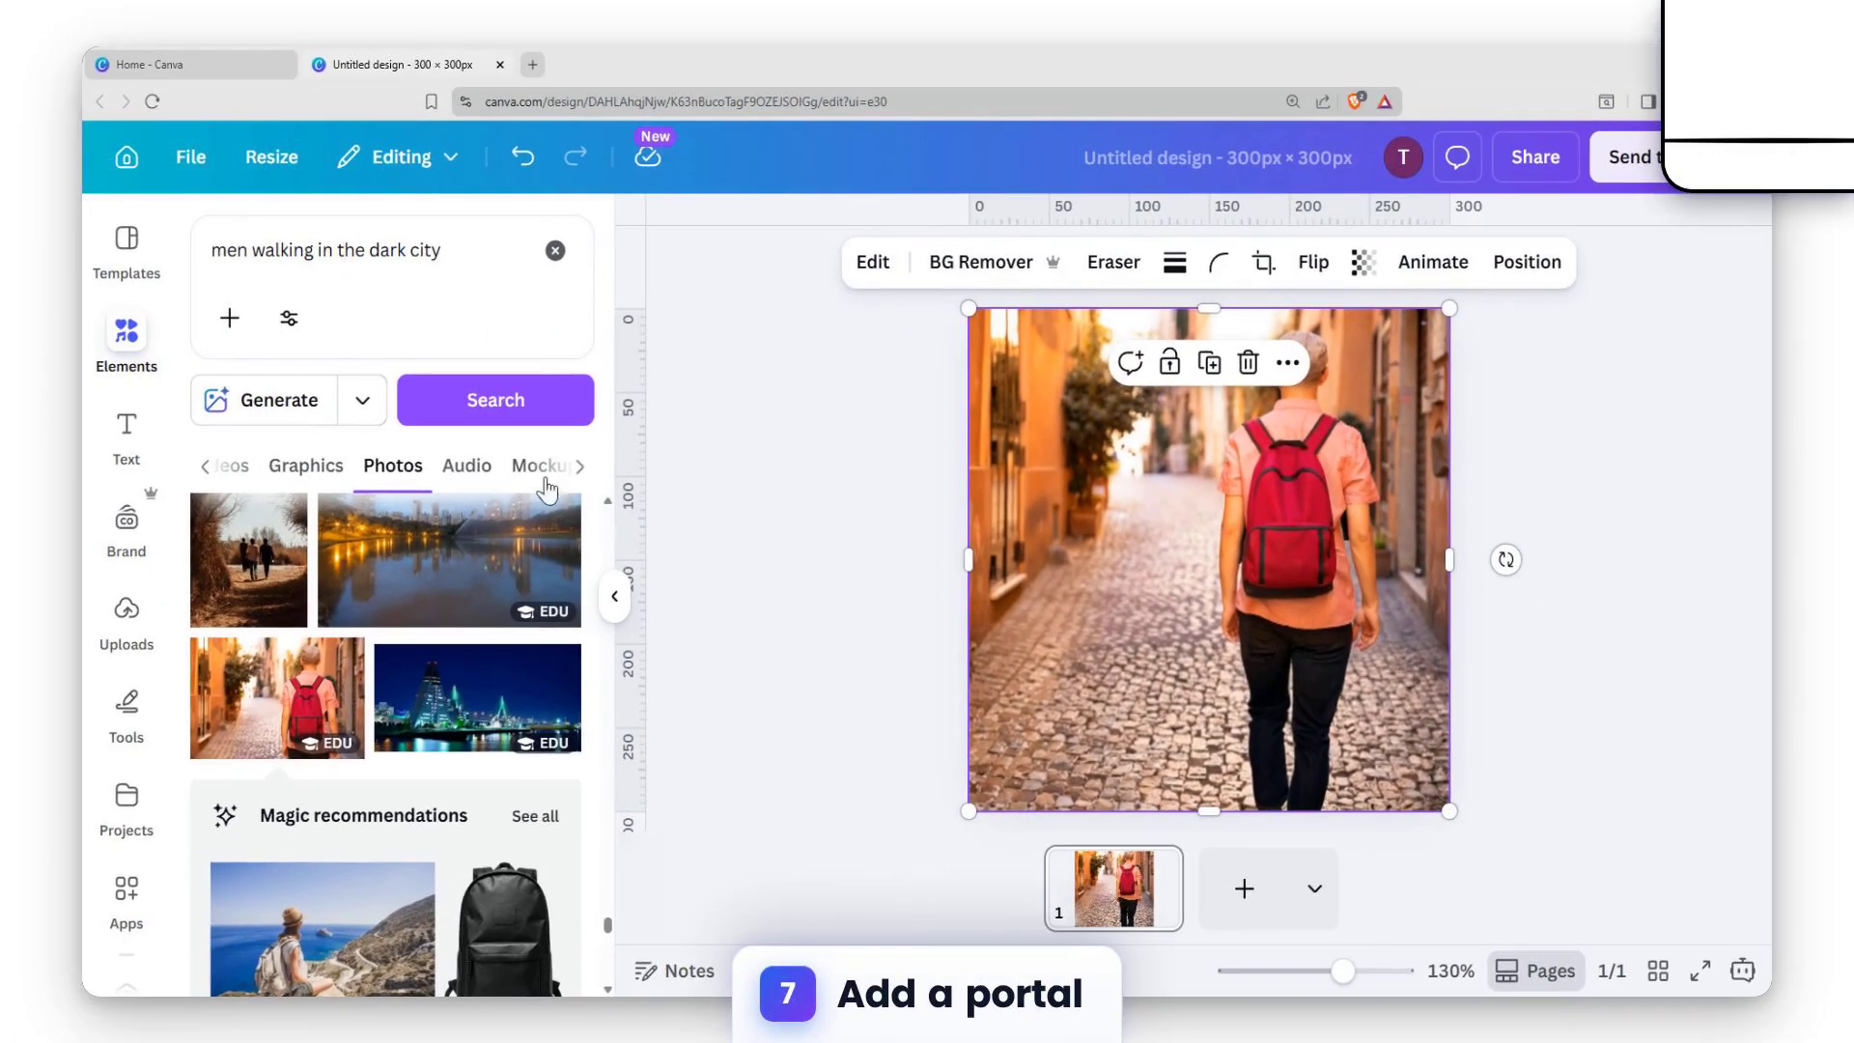
- Search the elements for "frame" and add the circular frame to the page
click(555, 253)
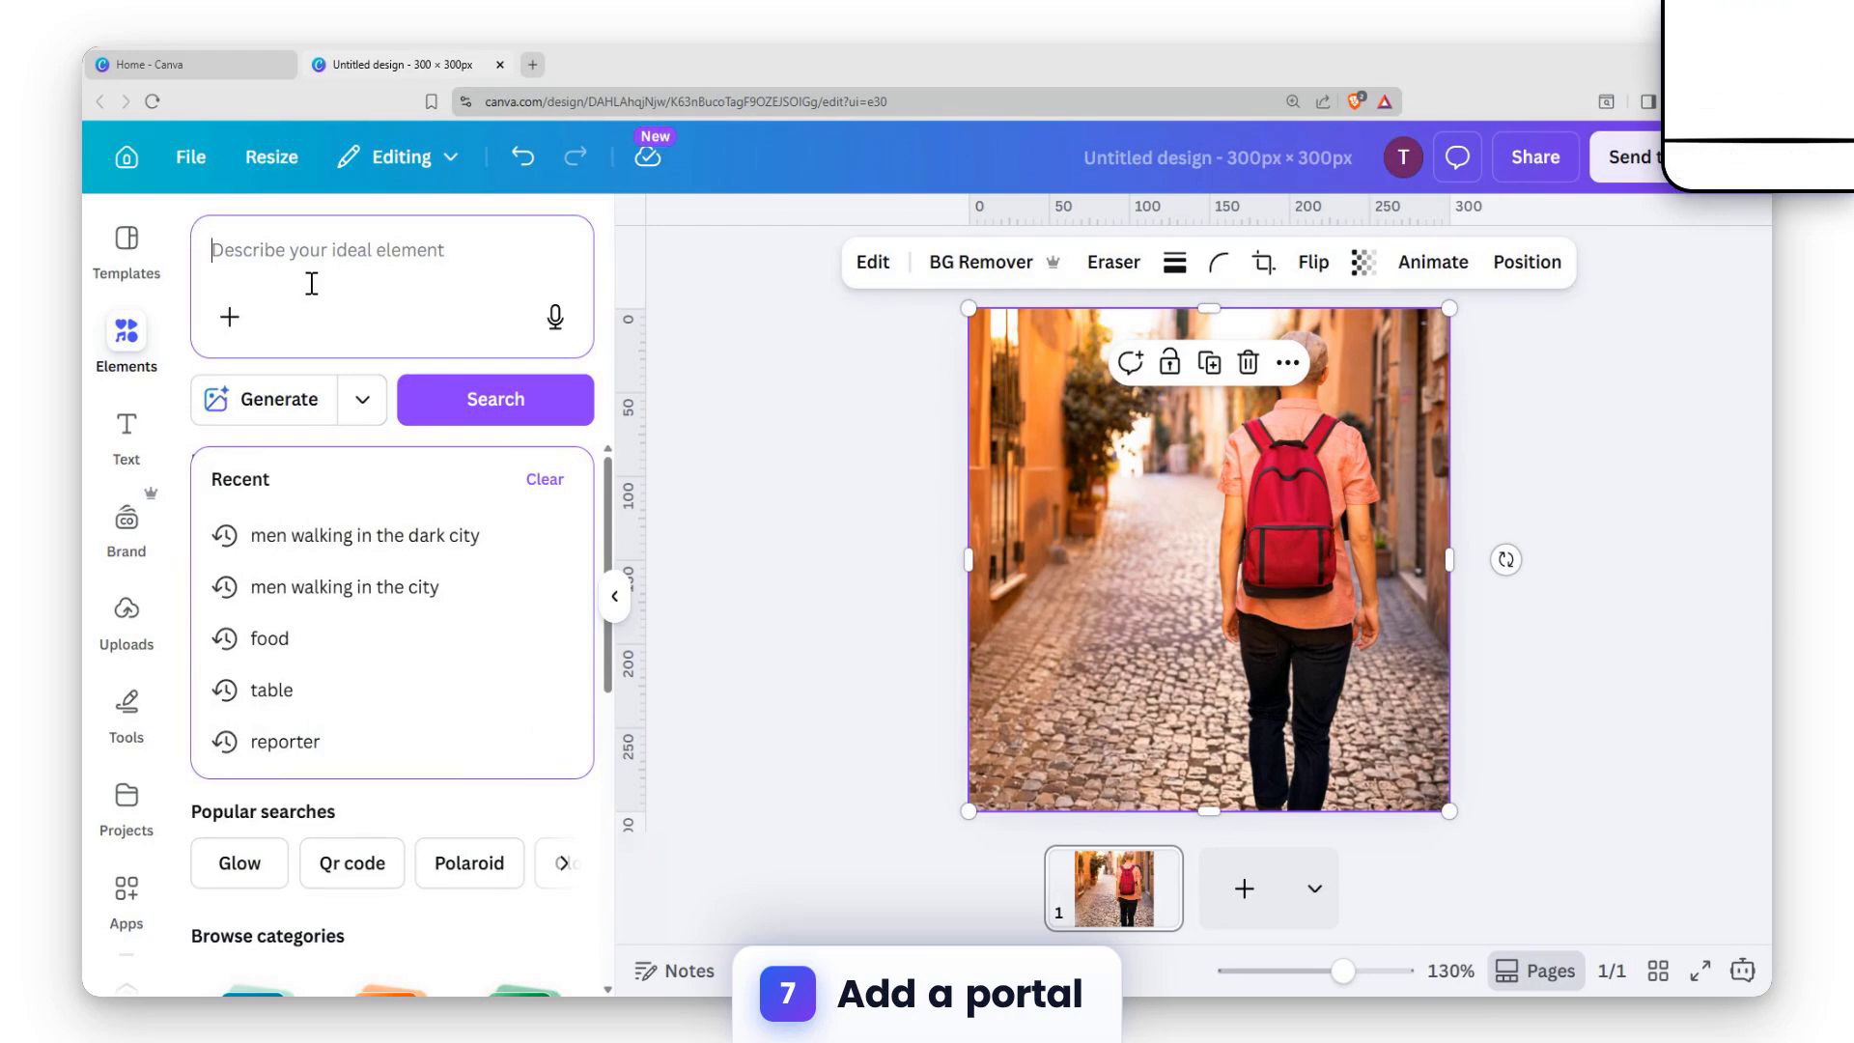
text(f)
key(BackSpace)
text(frame)
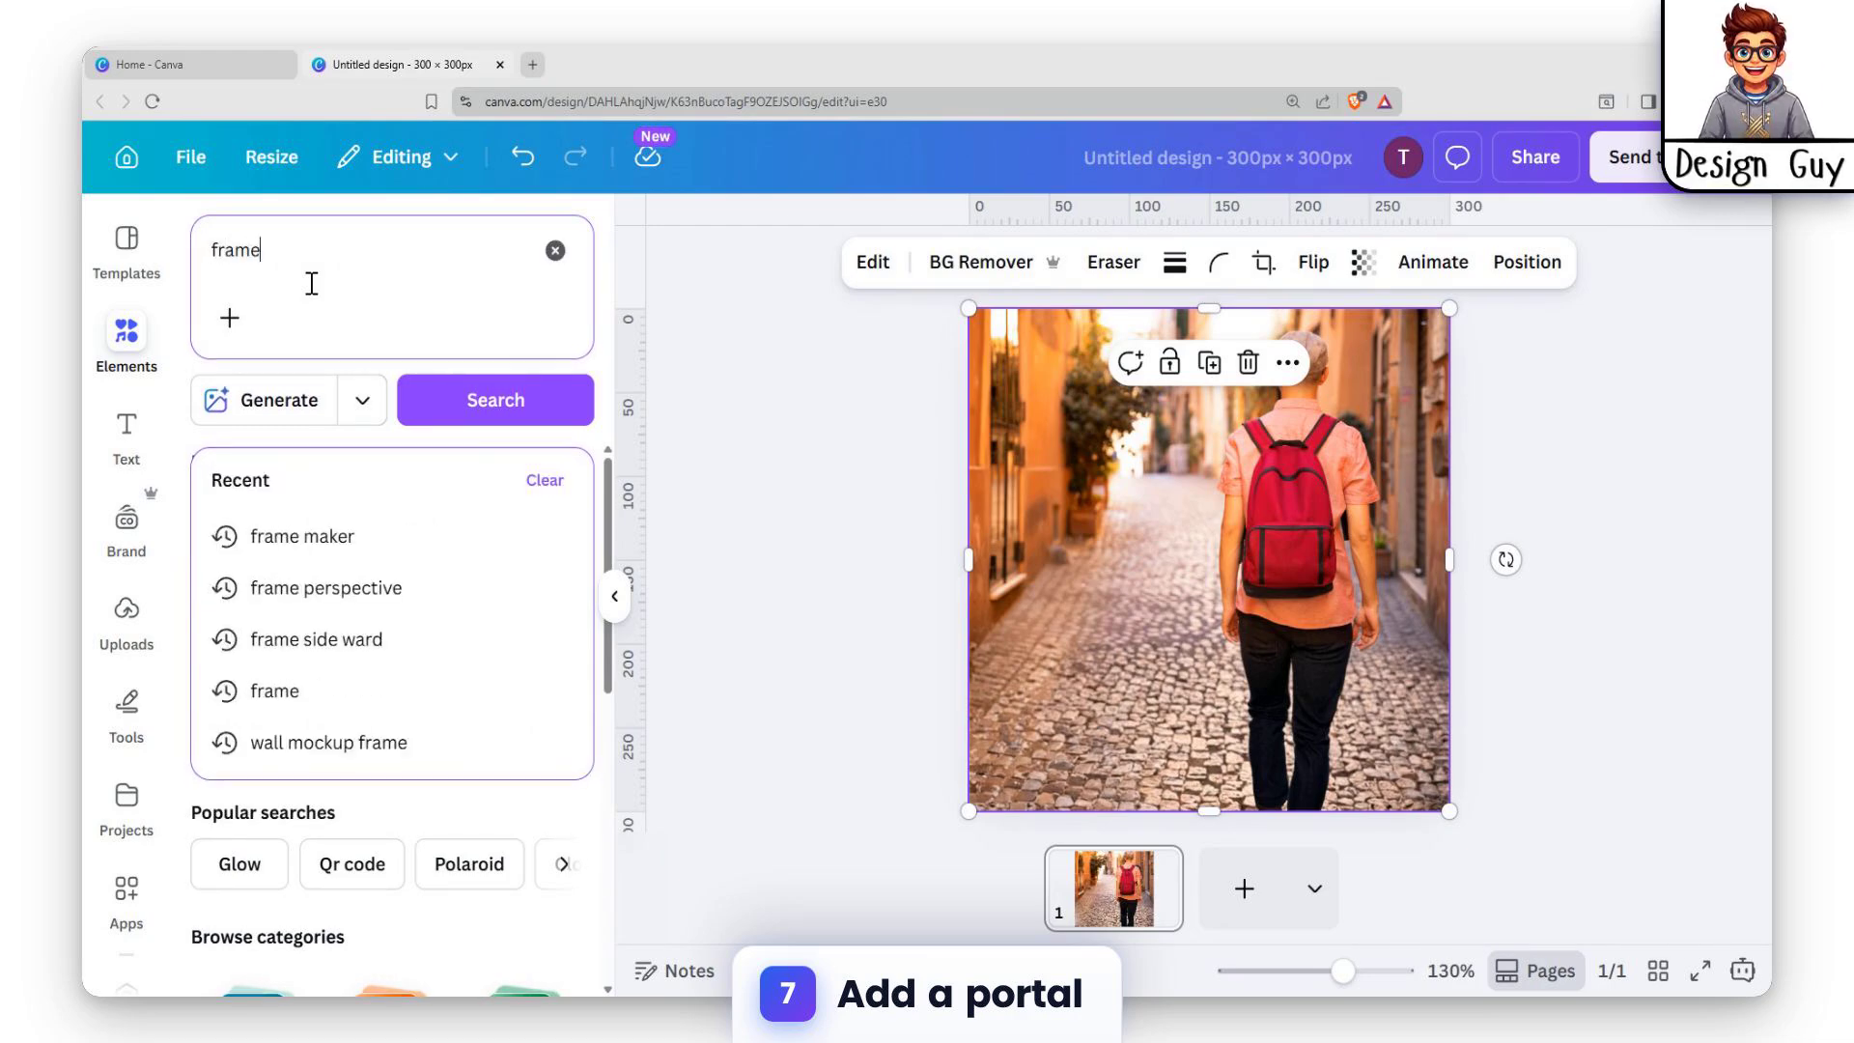
key(Return)
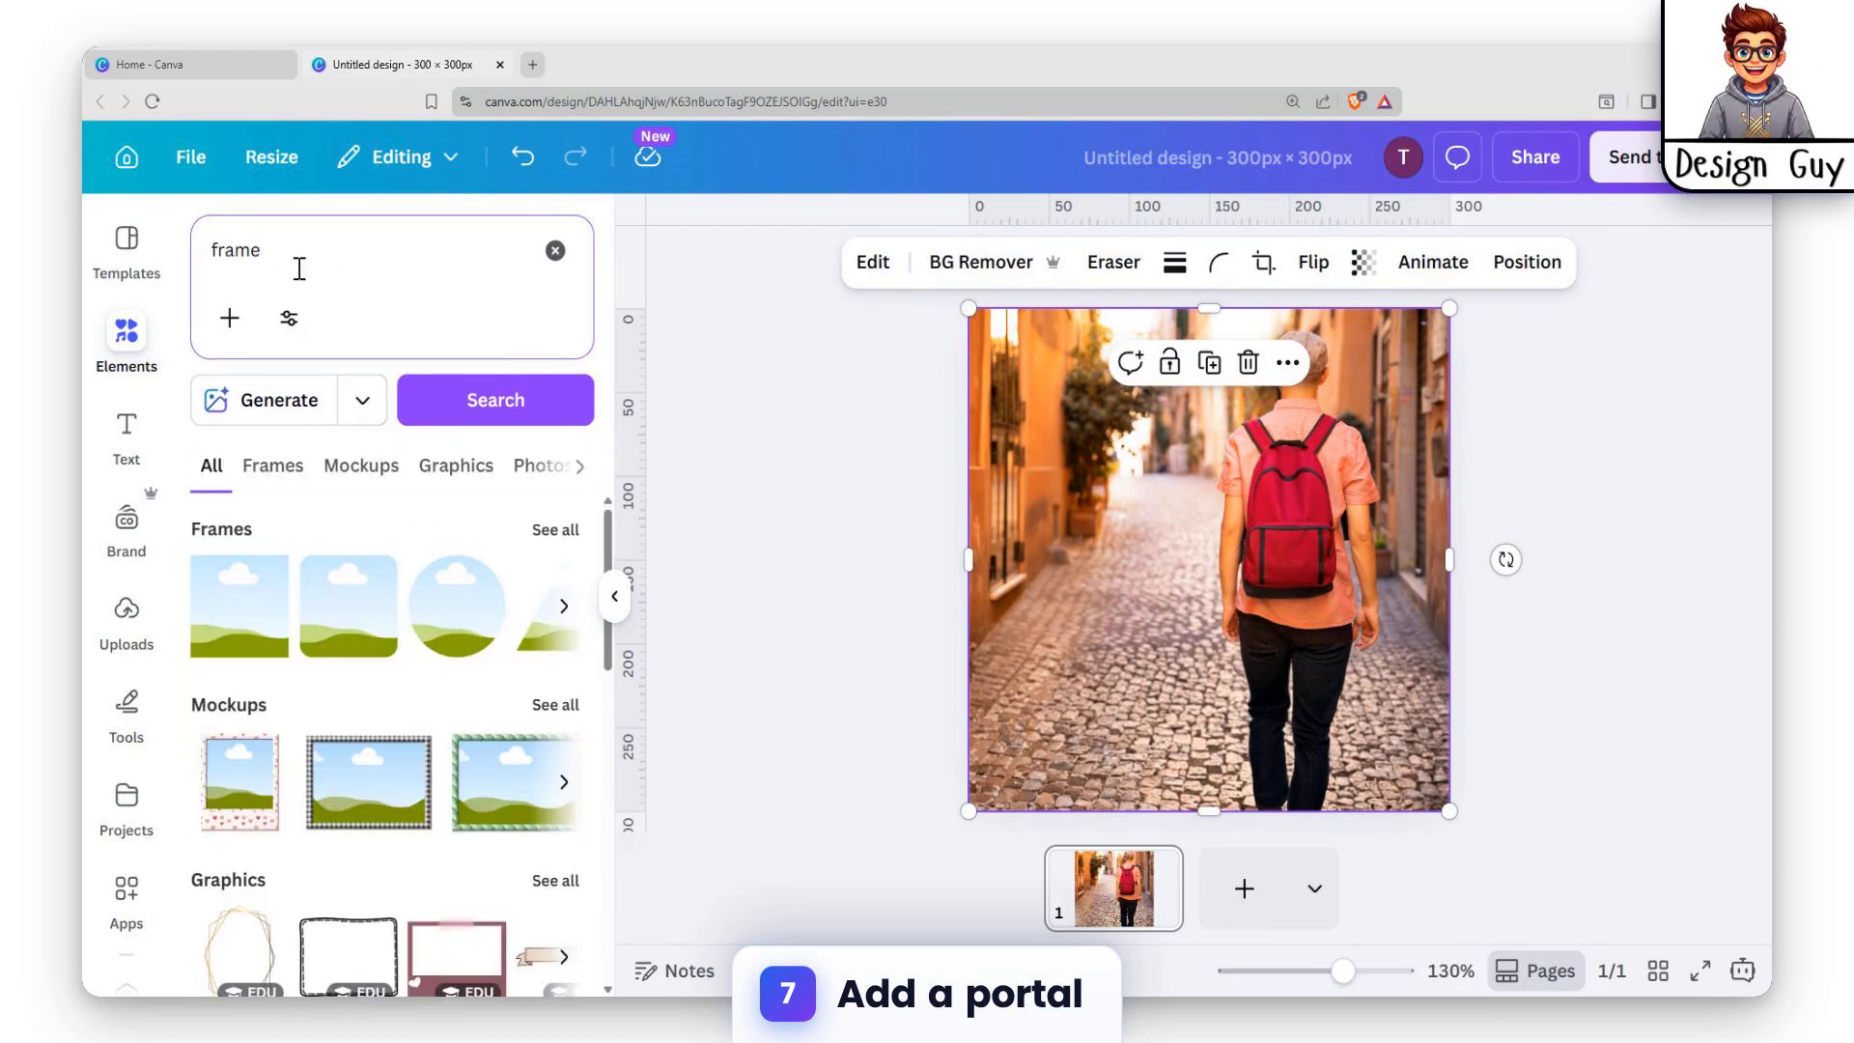
click(457, 609)
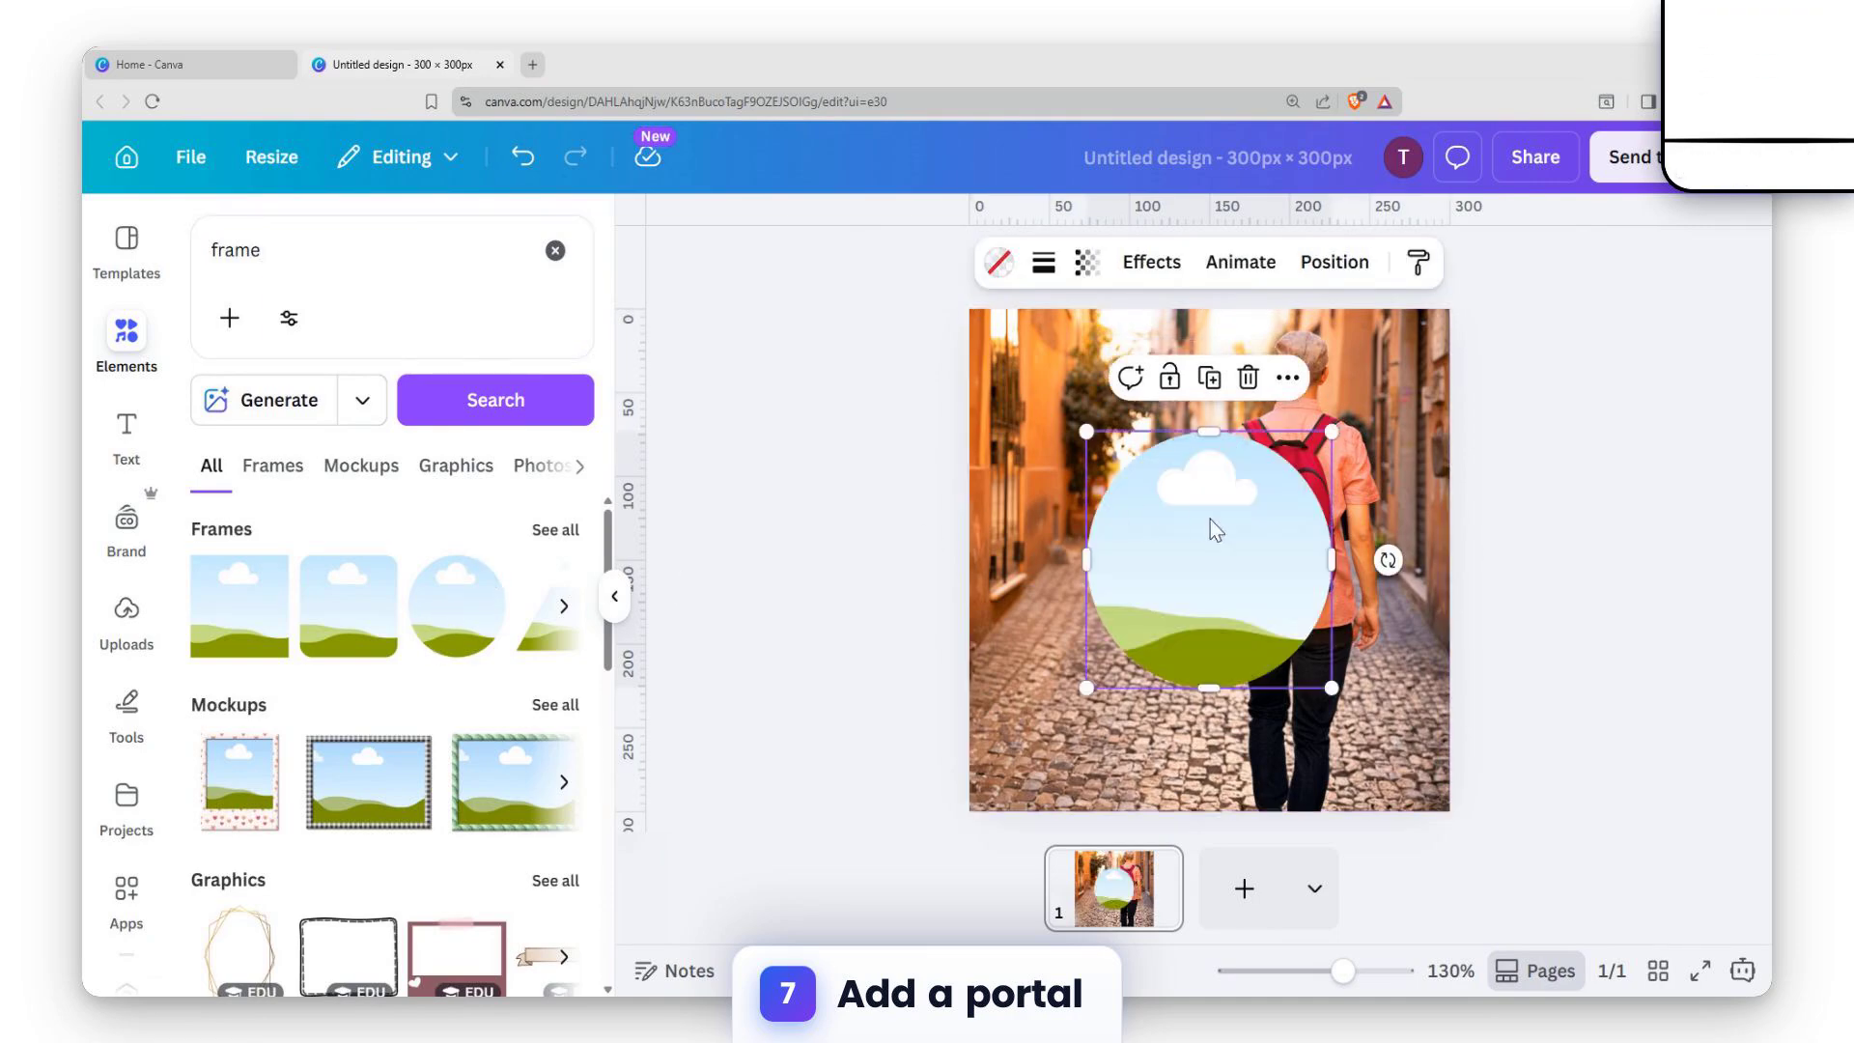
- Enlarge the circular frame and place it over the lower-right part of the photo, extending past the page edge
drag(1215, 526, 1302, 408)
drag(1274, 563, 1227, 646)
key(ctrl+z)
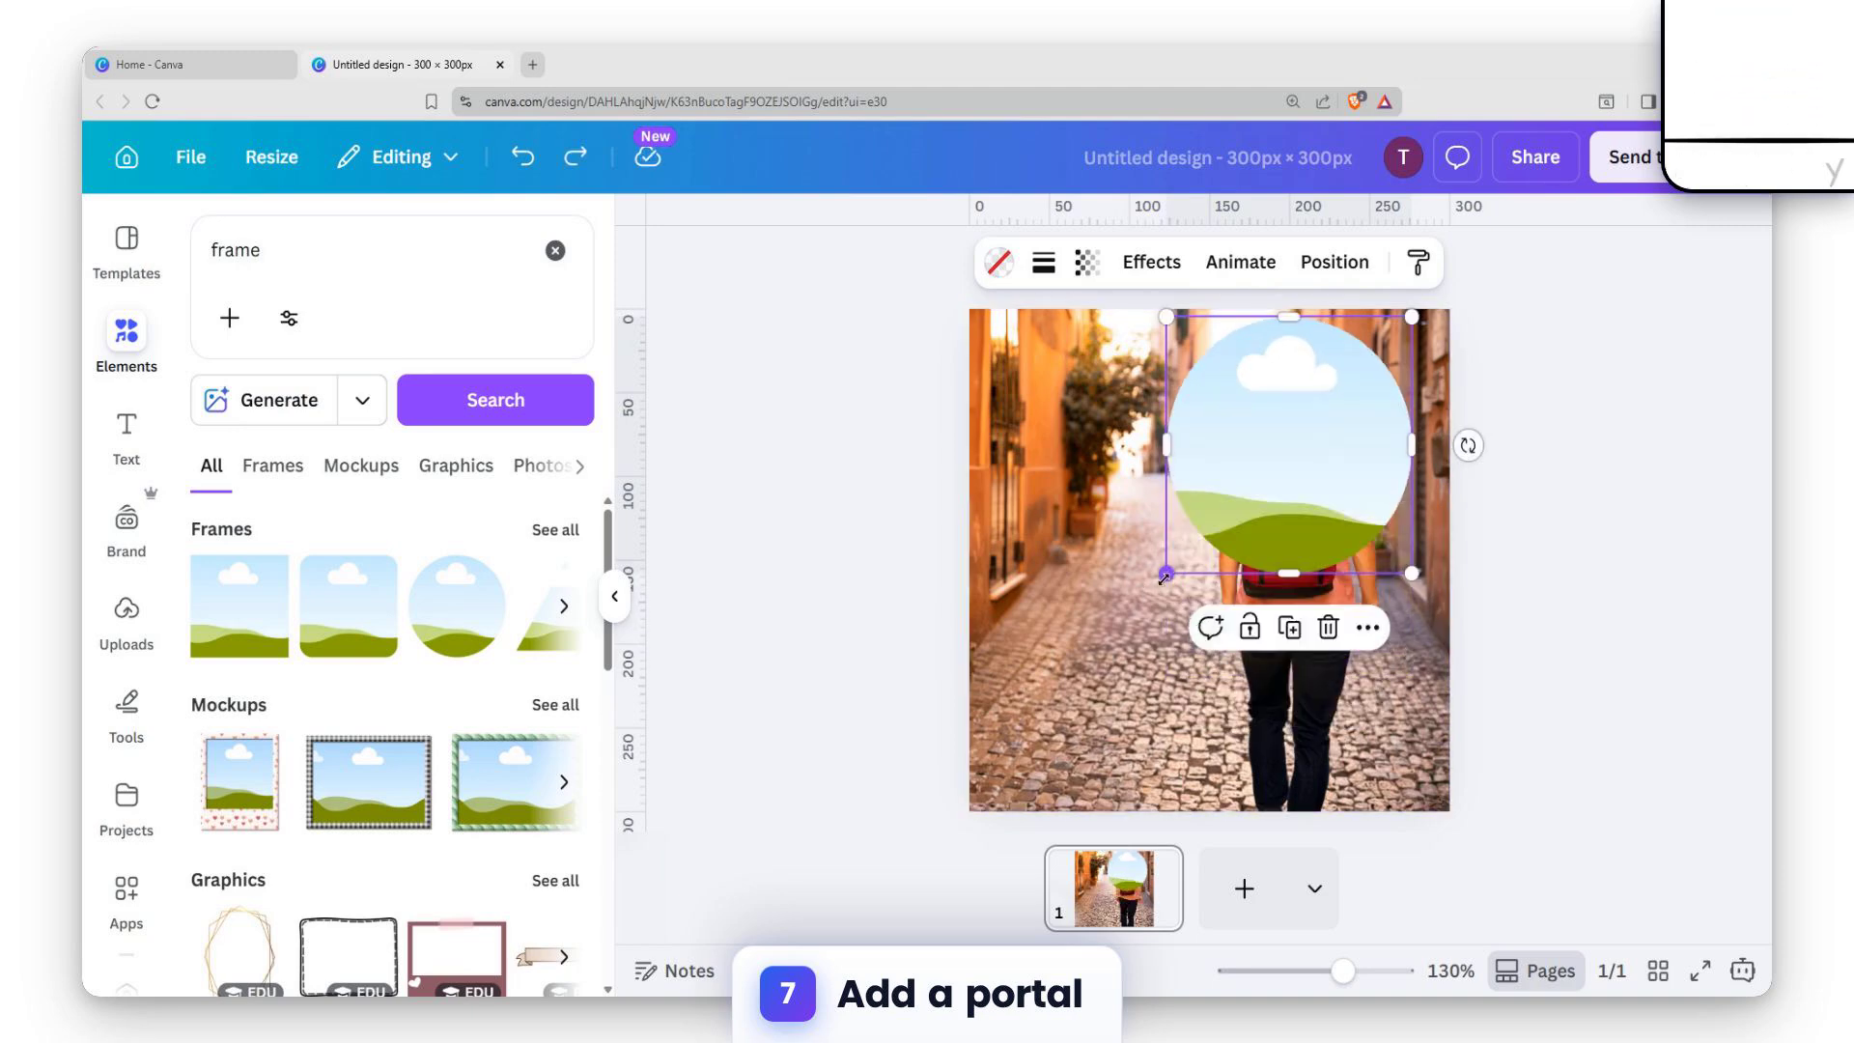
drag(1164, 579, 1041, 707)
drag(1254, 583, 1354, 686)
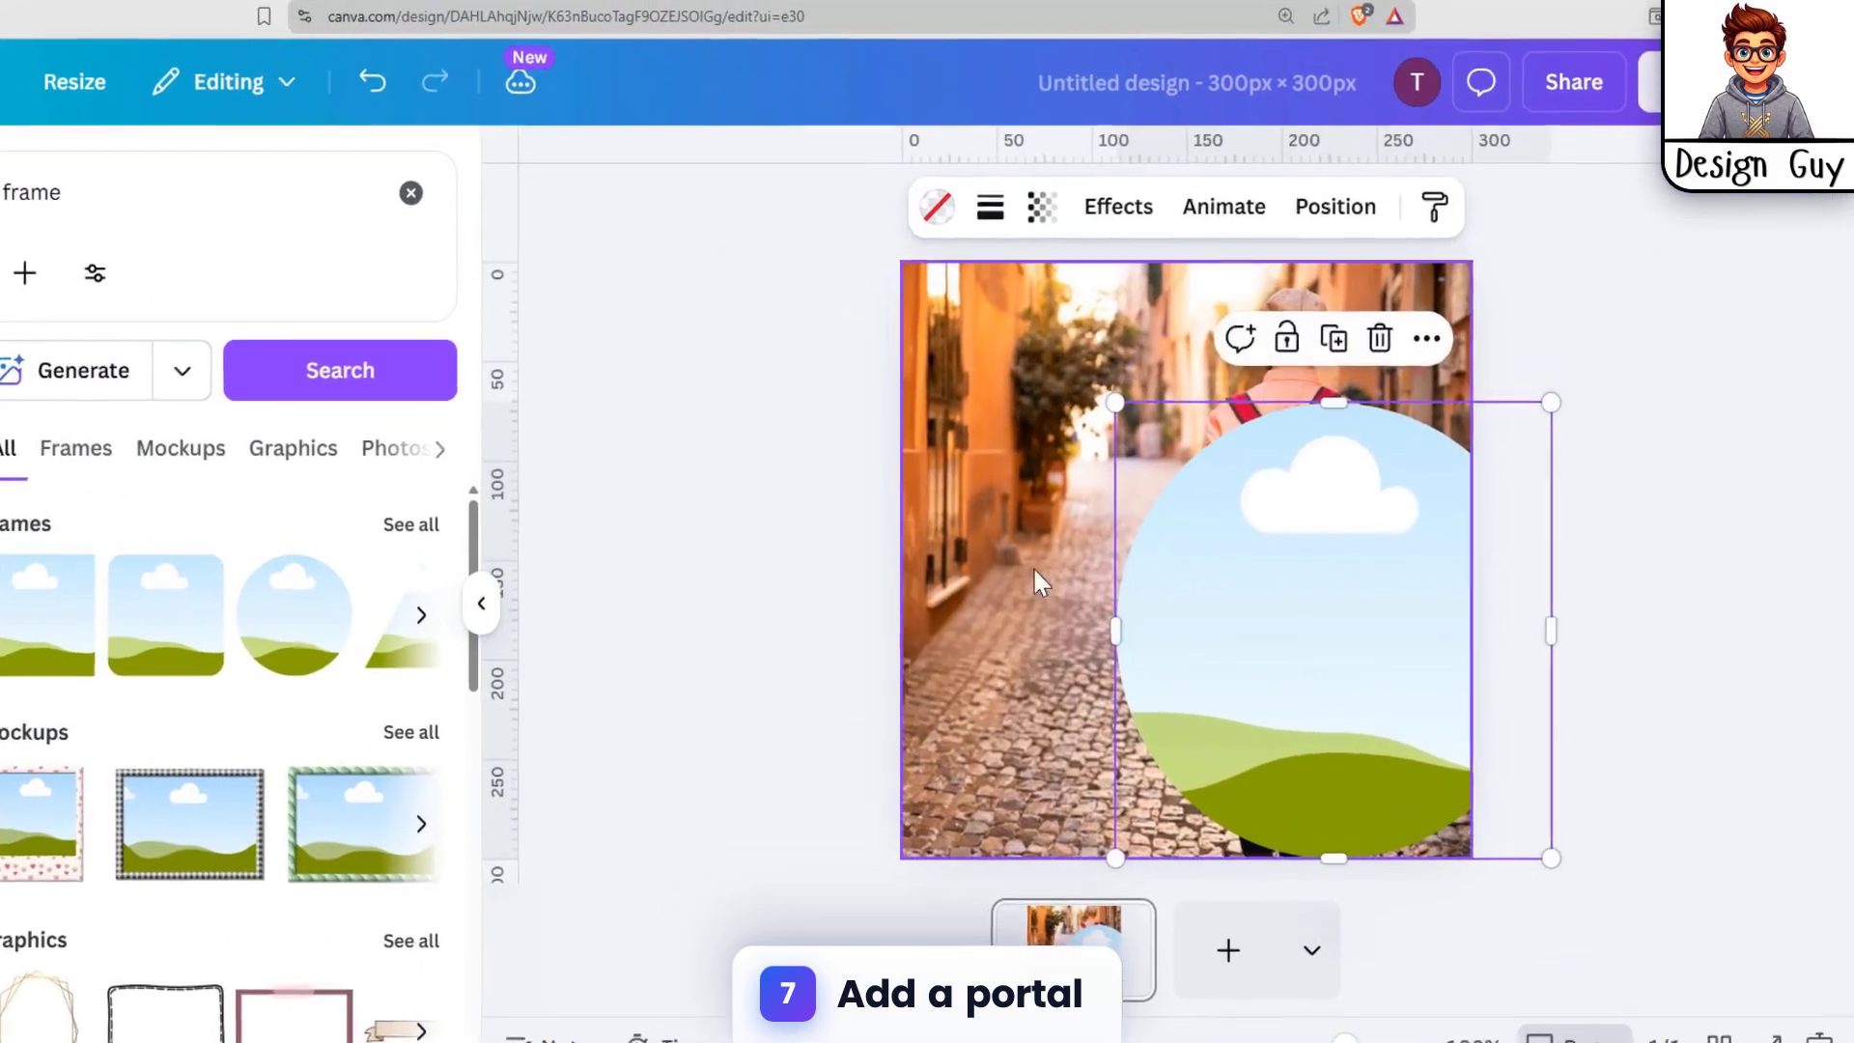
- Shift the photo partly off the page's left edge and move the circular frame to the lower-left corner, clear of the man
drag(1034, 571, 910, 538)
click(1374, 586)
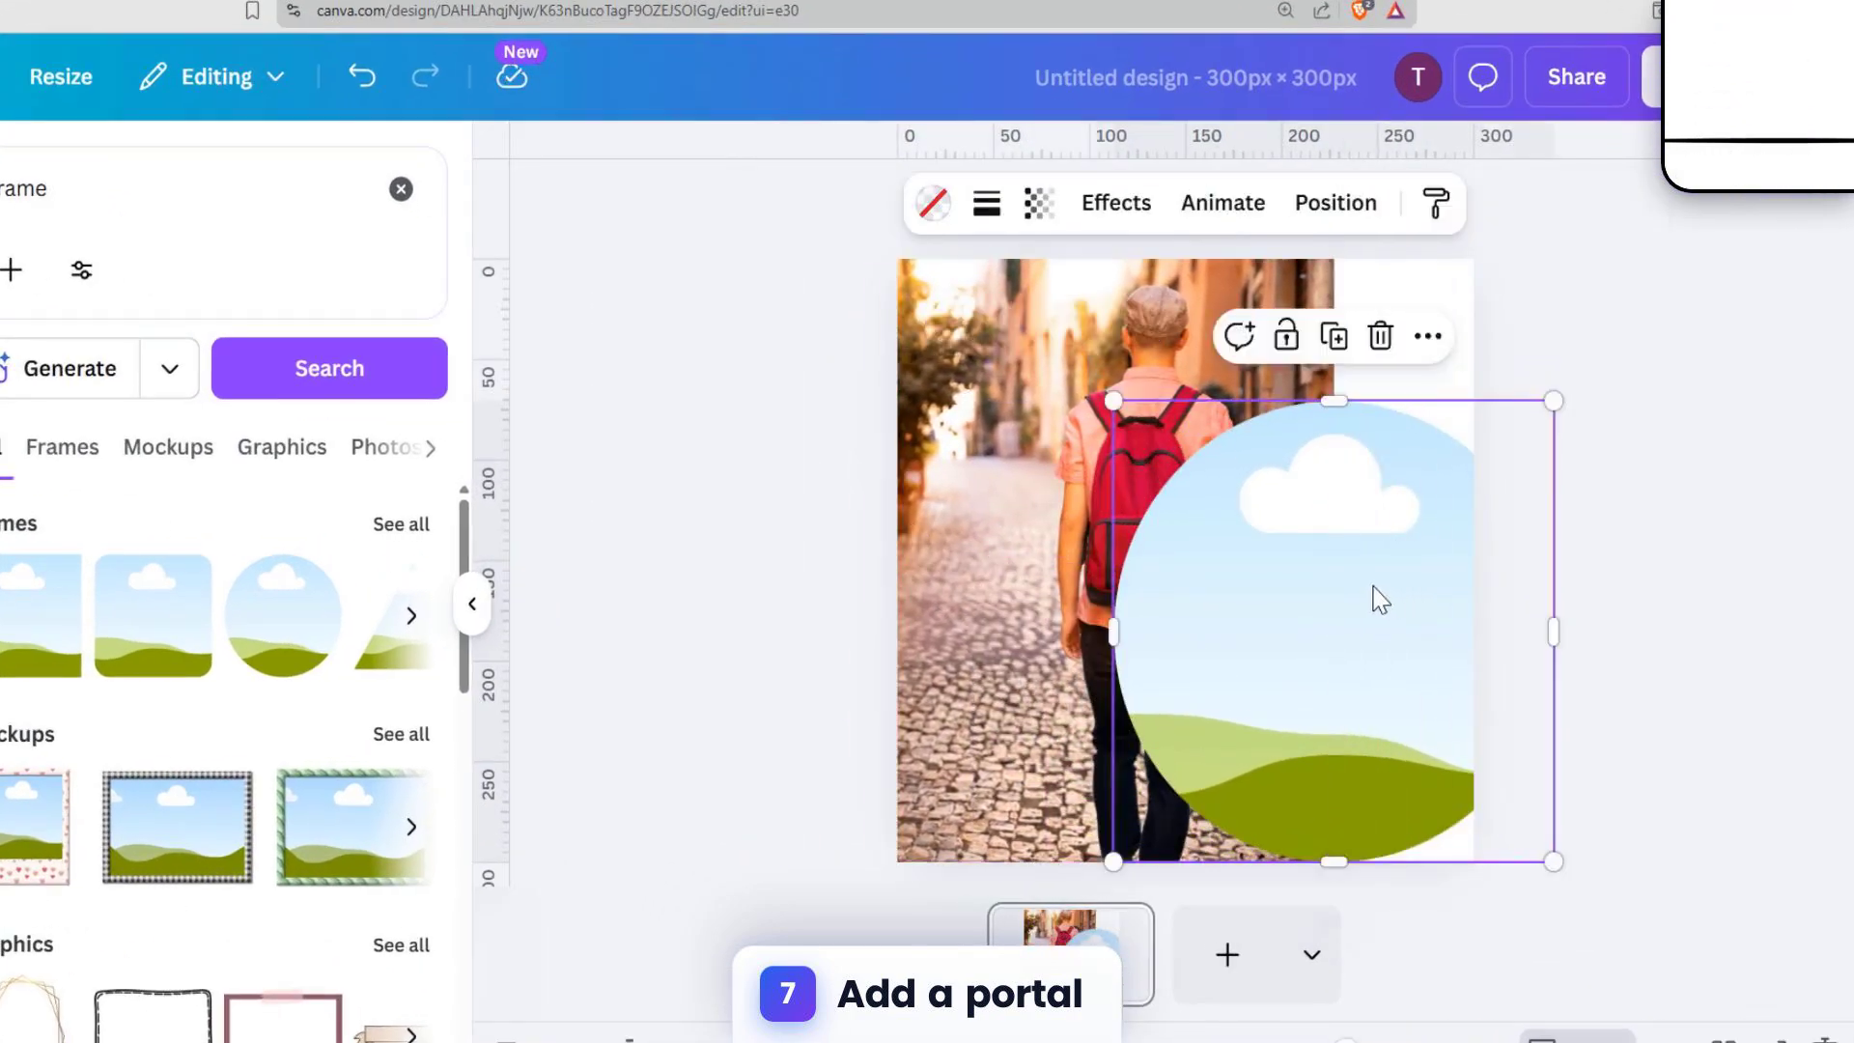
drag(1373, 588, 1053, 576)
drag(1154, 540, 897, 667)
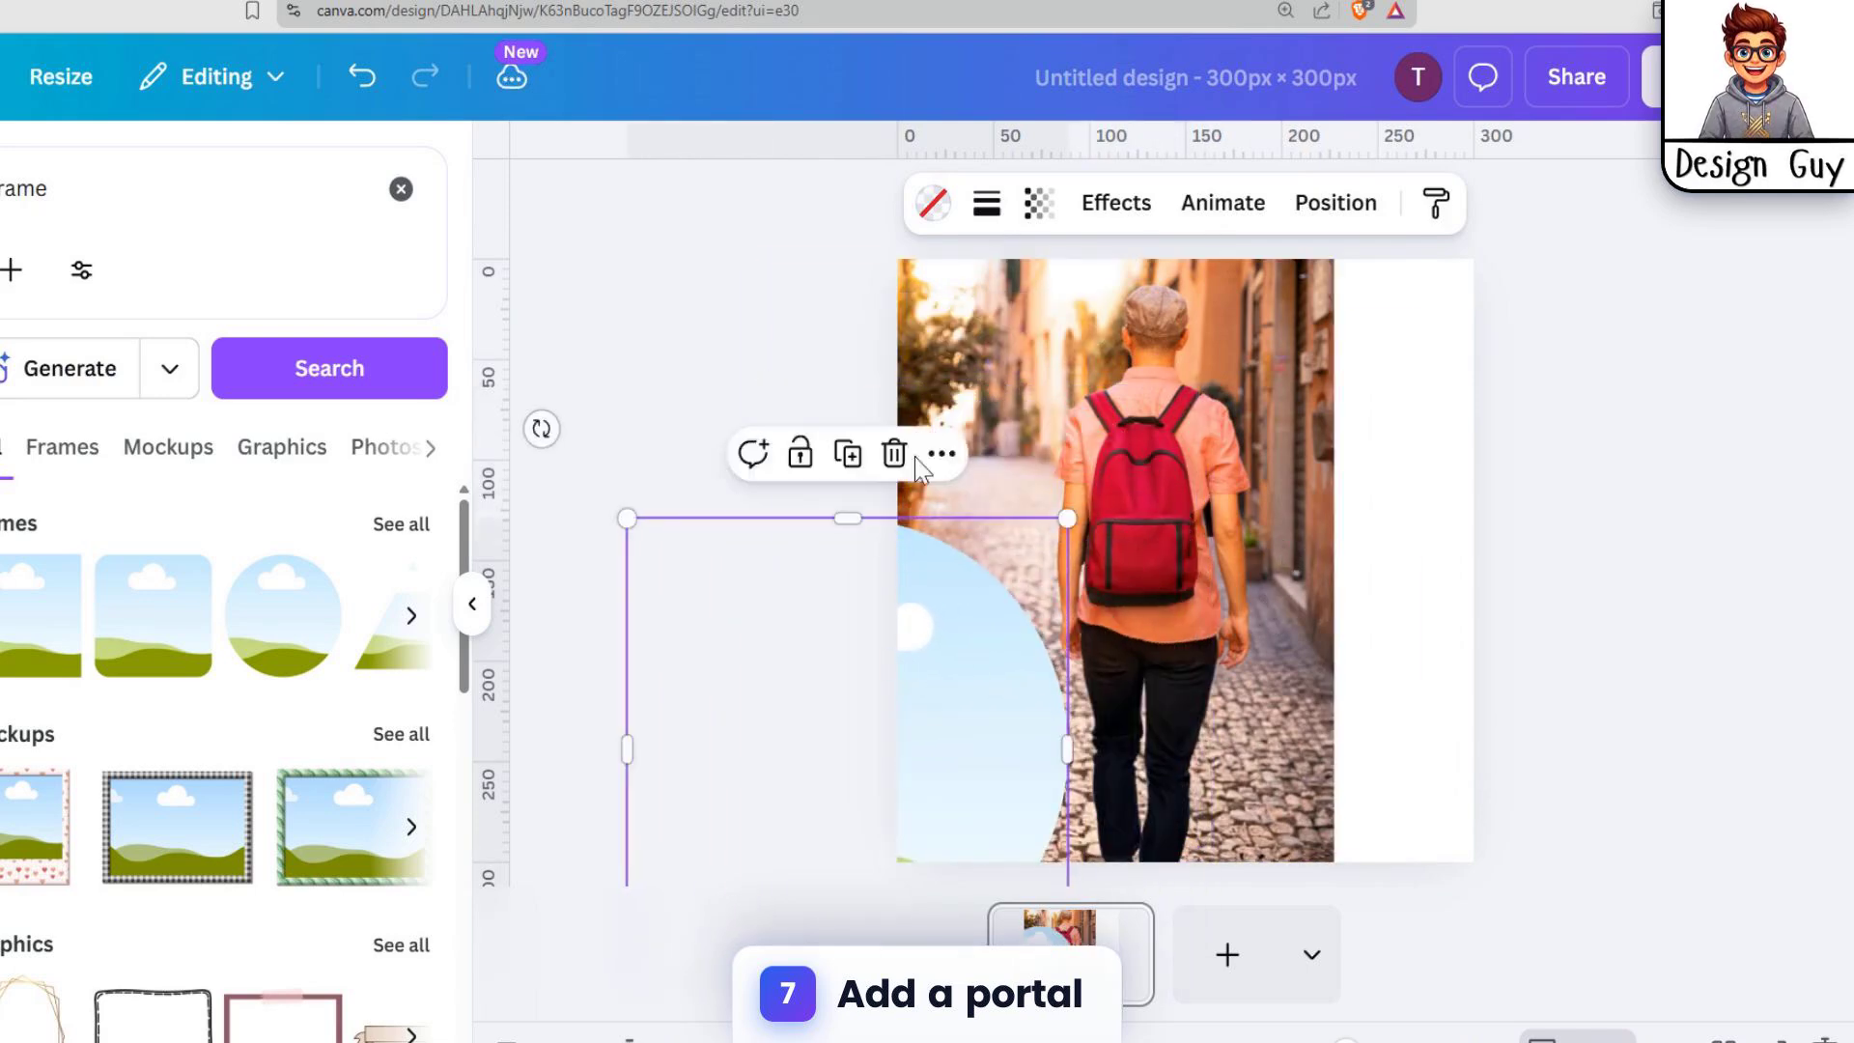
- Magic Expand the shifted photo to Whole Page and apply the second result, with the blue door at the right
click(1190, 410)
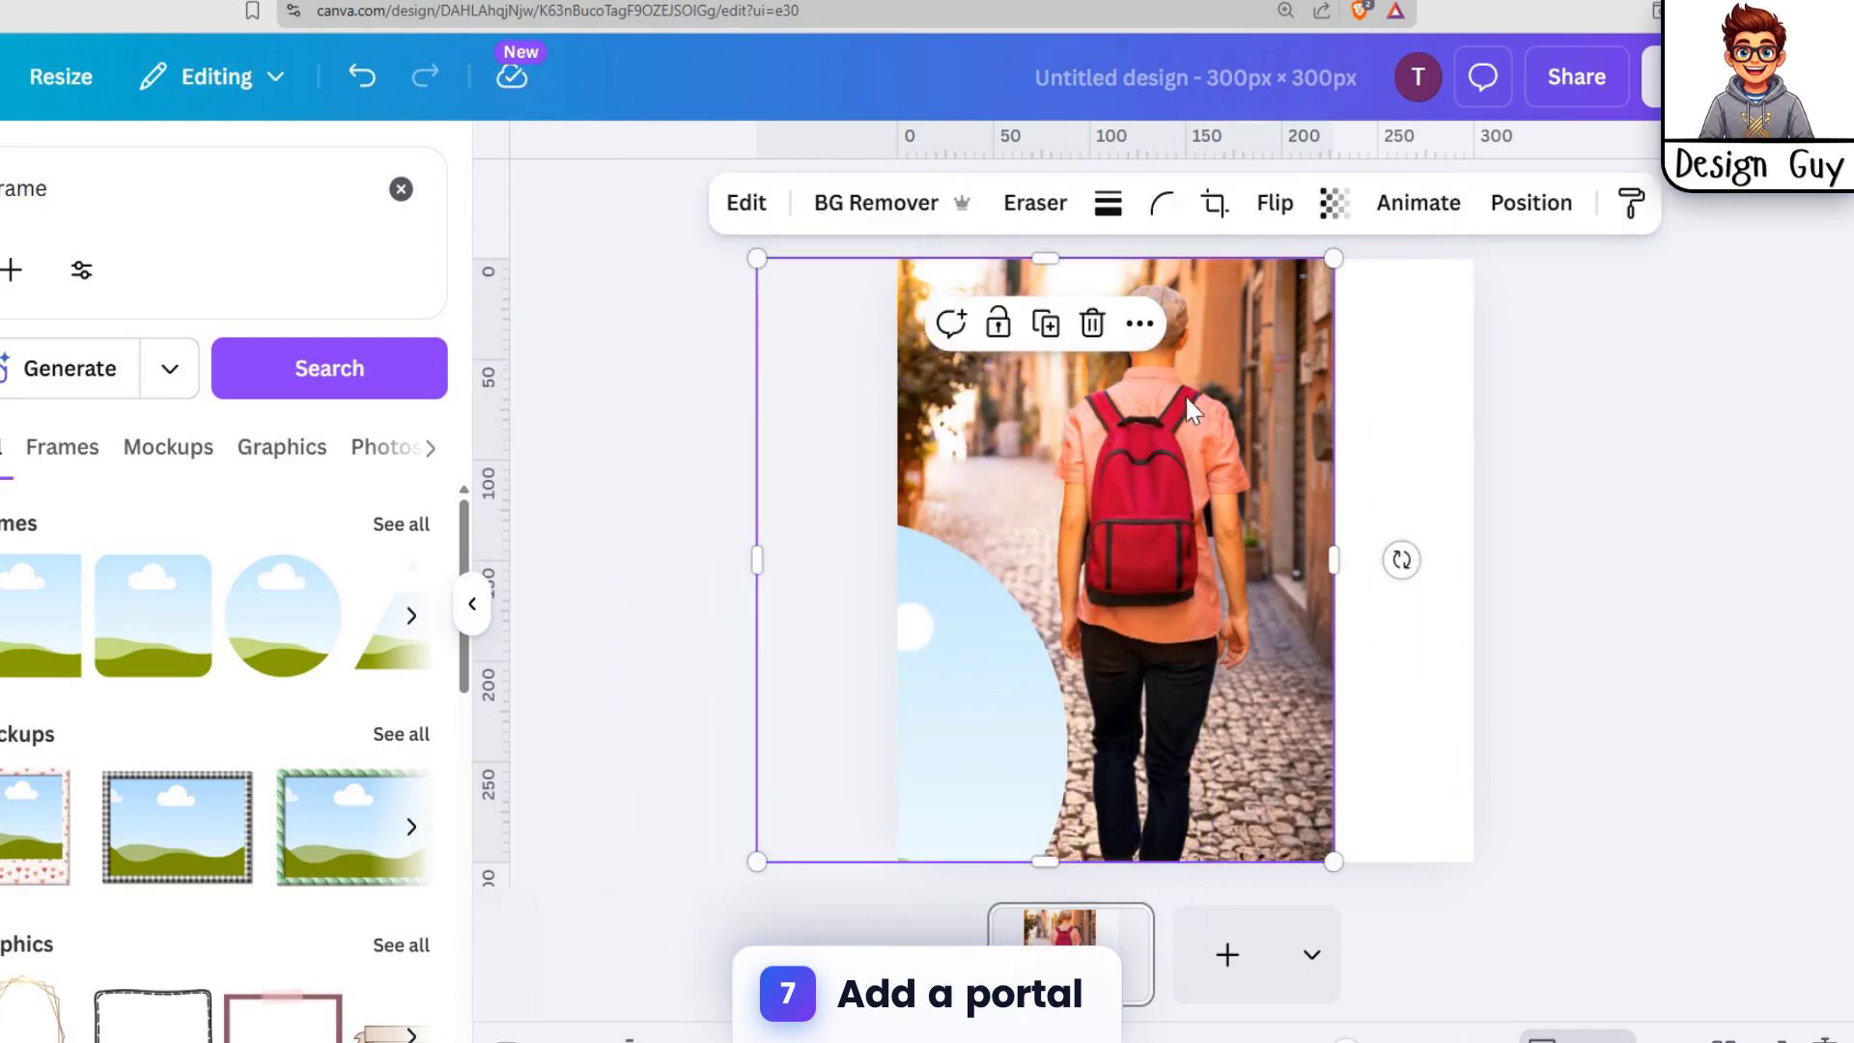
click(739, 214)
click(182, 656)
click(401, 464)
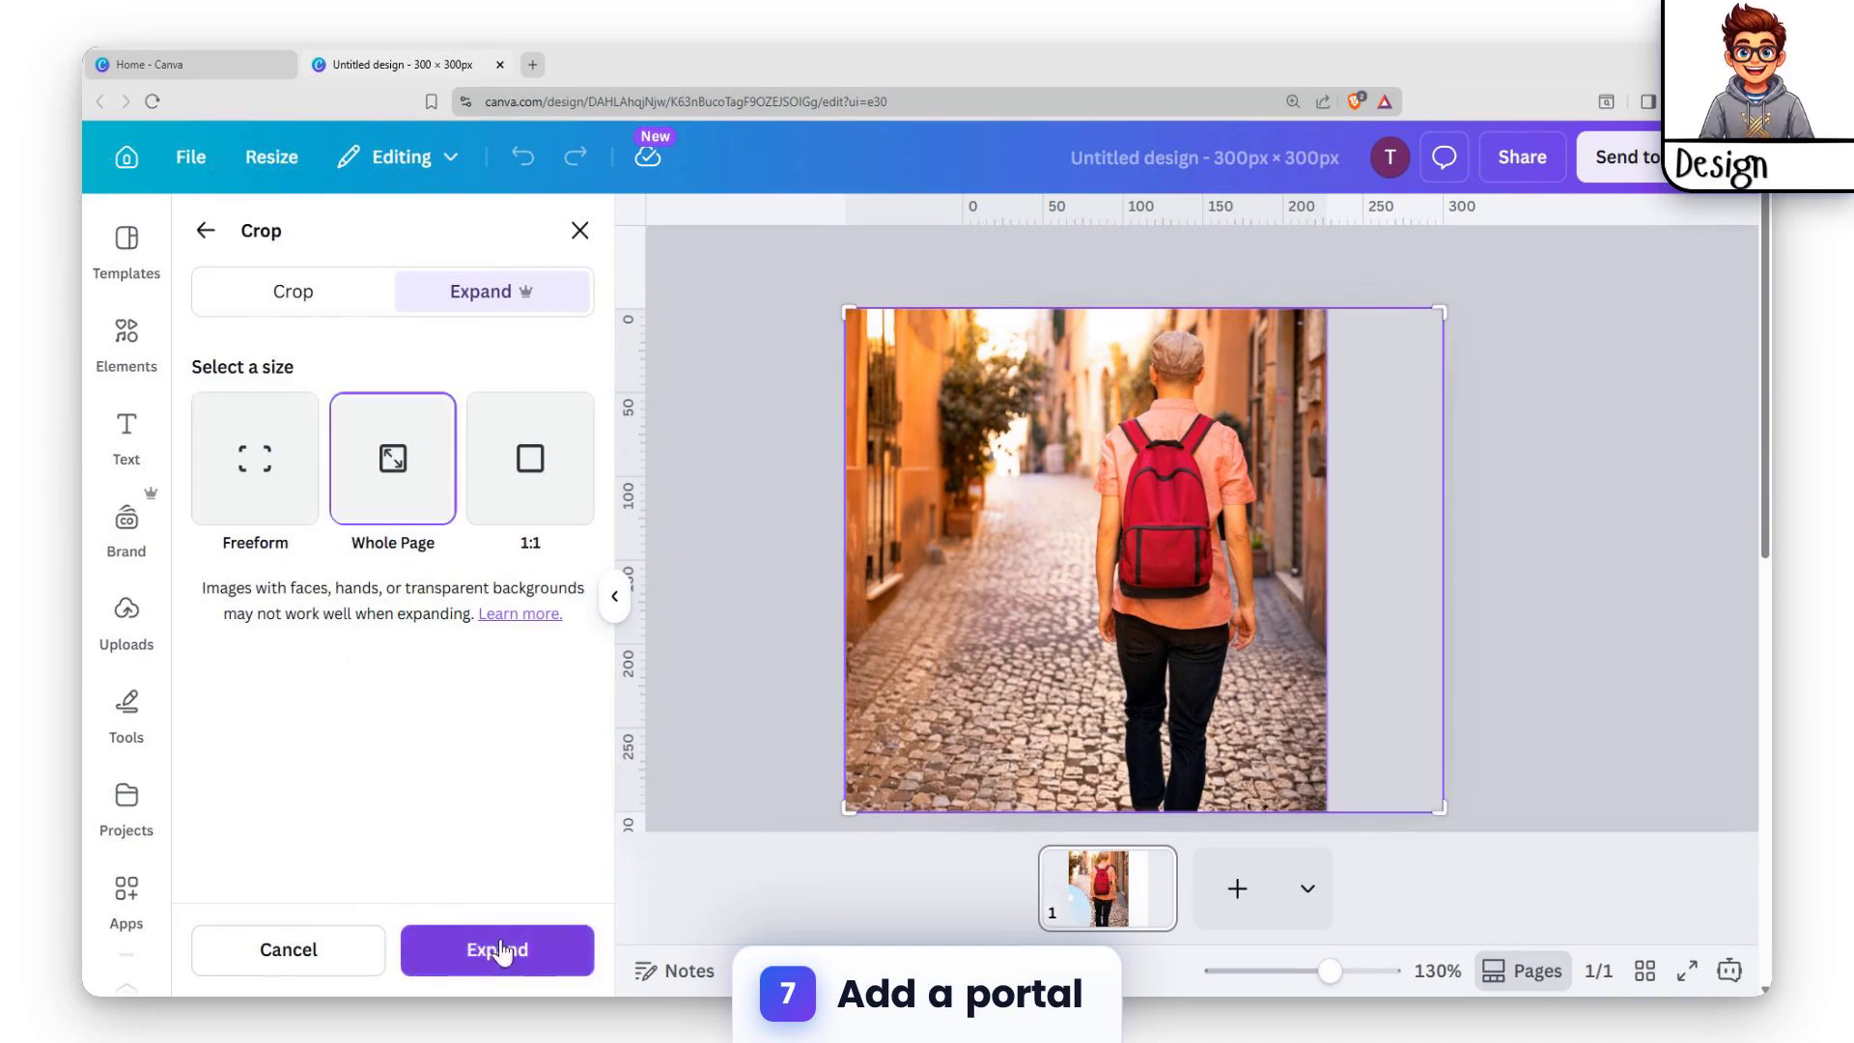
click(500, 948)
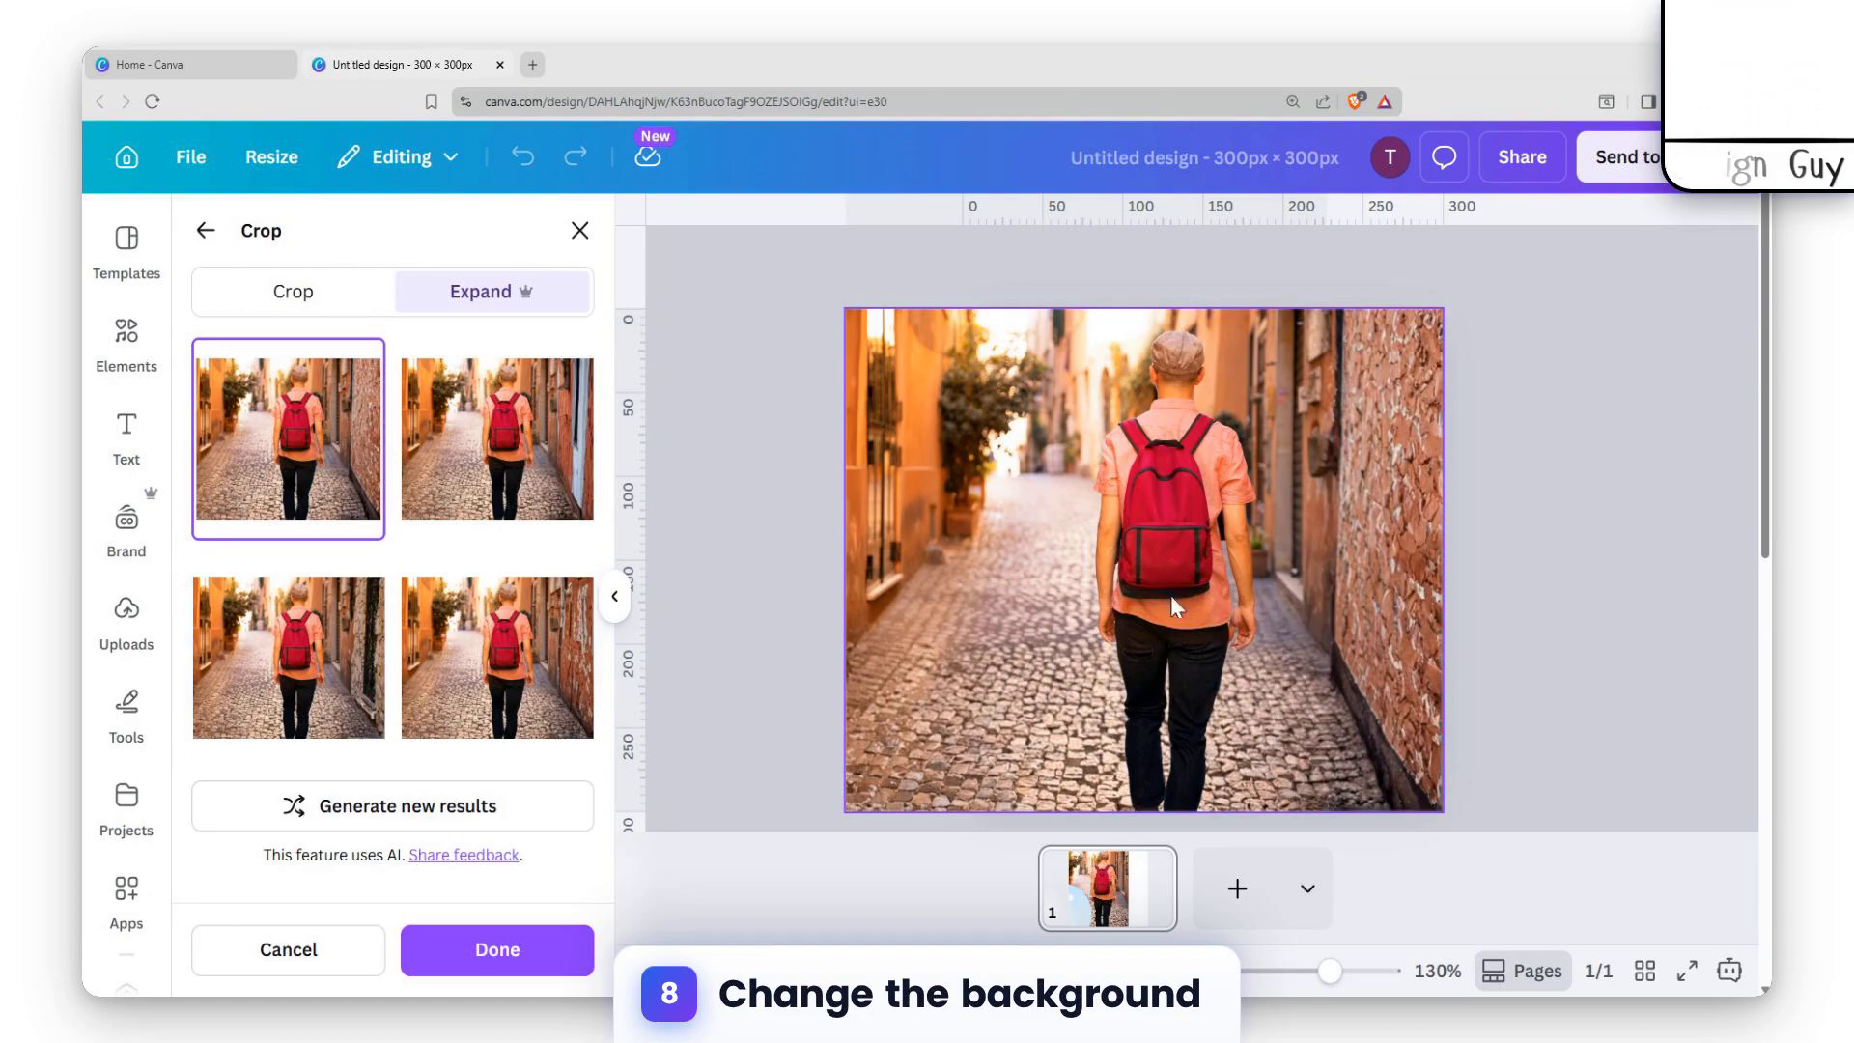
click(496, 482)
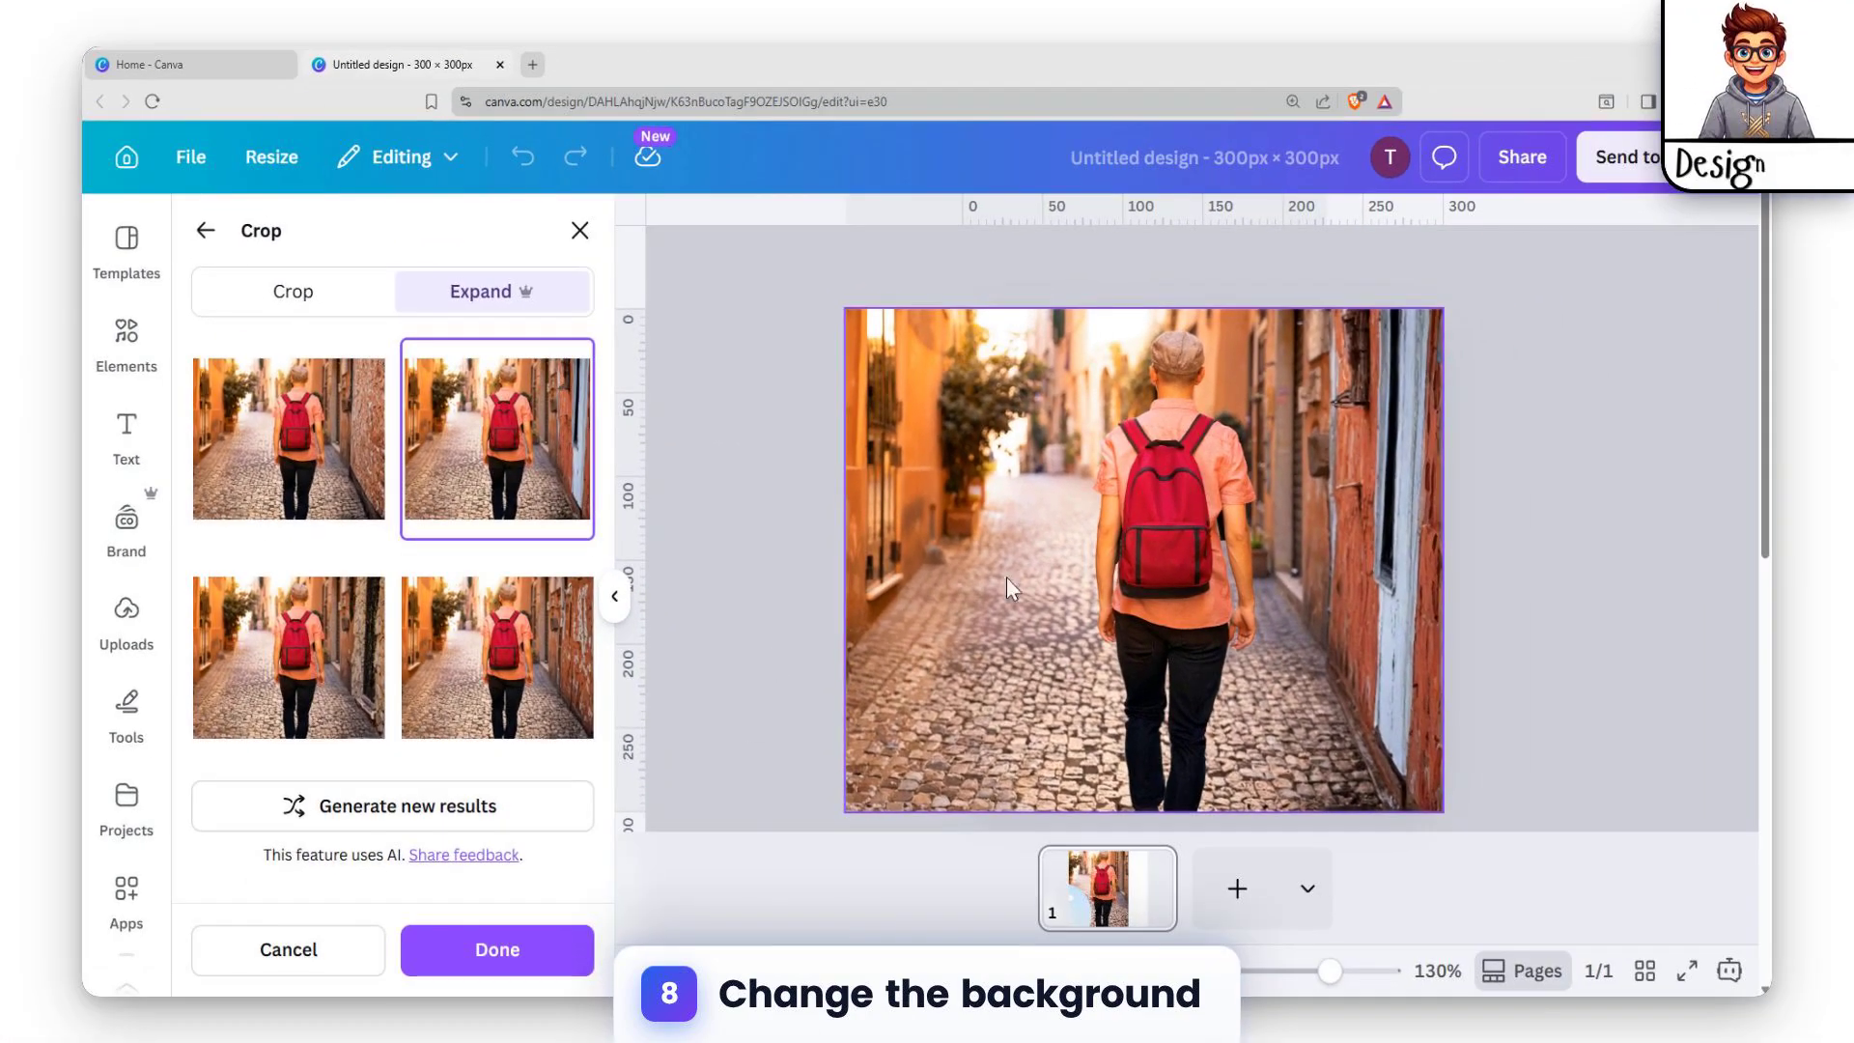
click(527, 949)
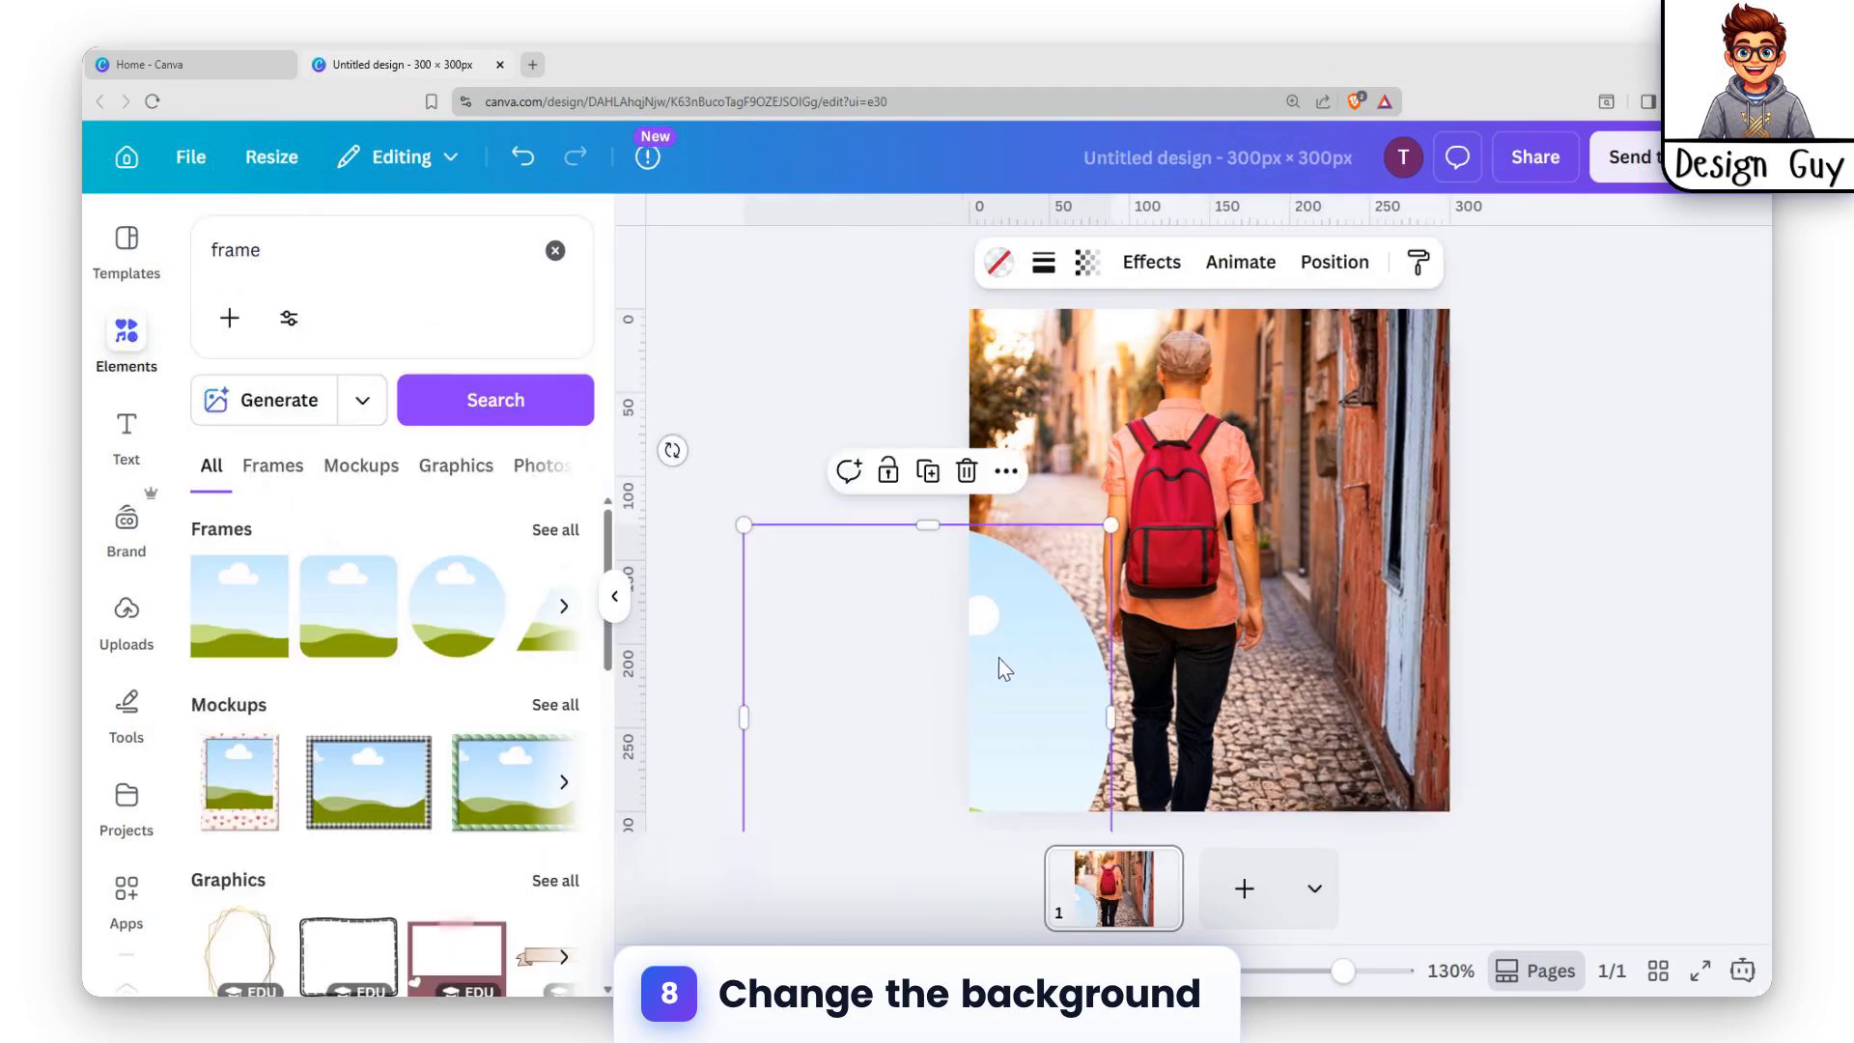
- Move the circular frame to the right of the man so it extends past the page's right edge
drag(918, 521, 1279, 435)
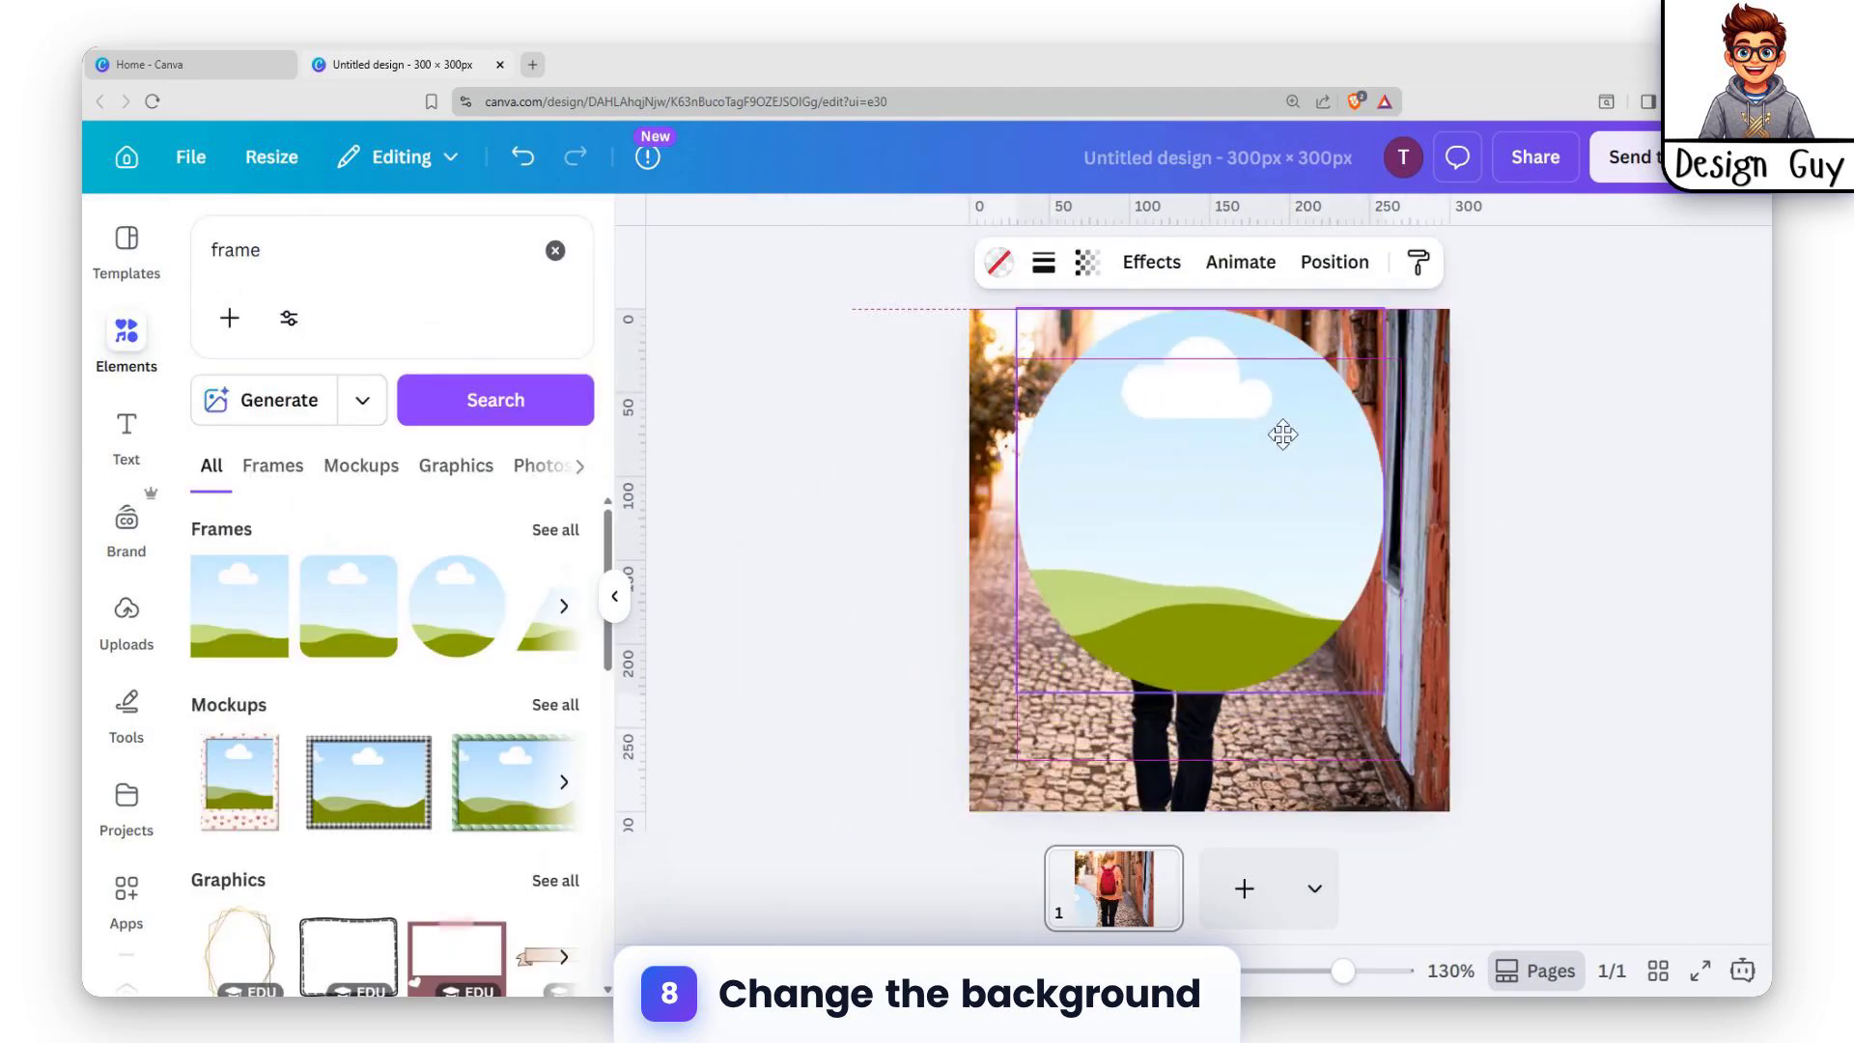
drag(1249, 546, 1511, 642)
- Generate a new background for the walking man photo from "night background" and choose the second result, with the moon over the water
click(1039, 533)
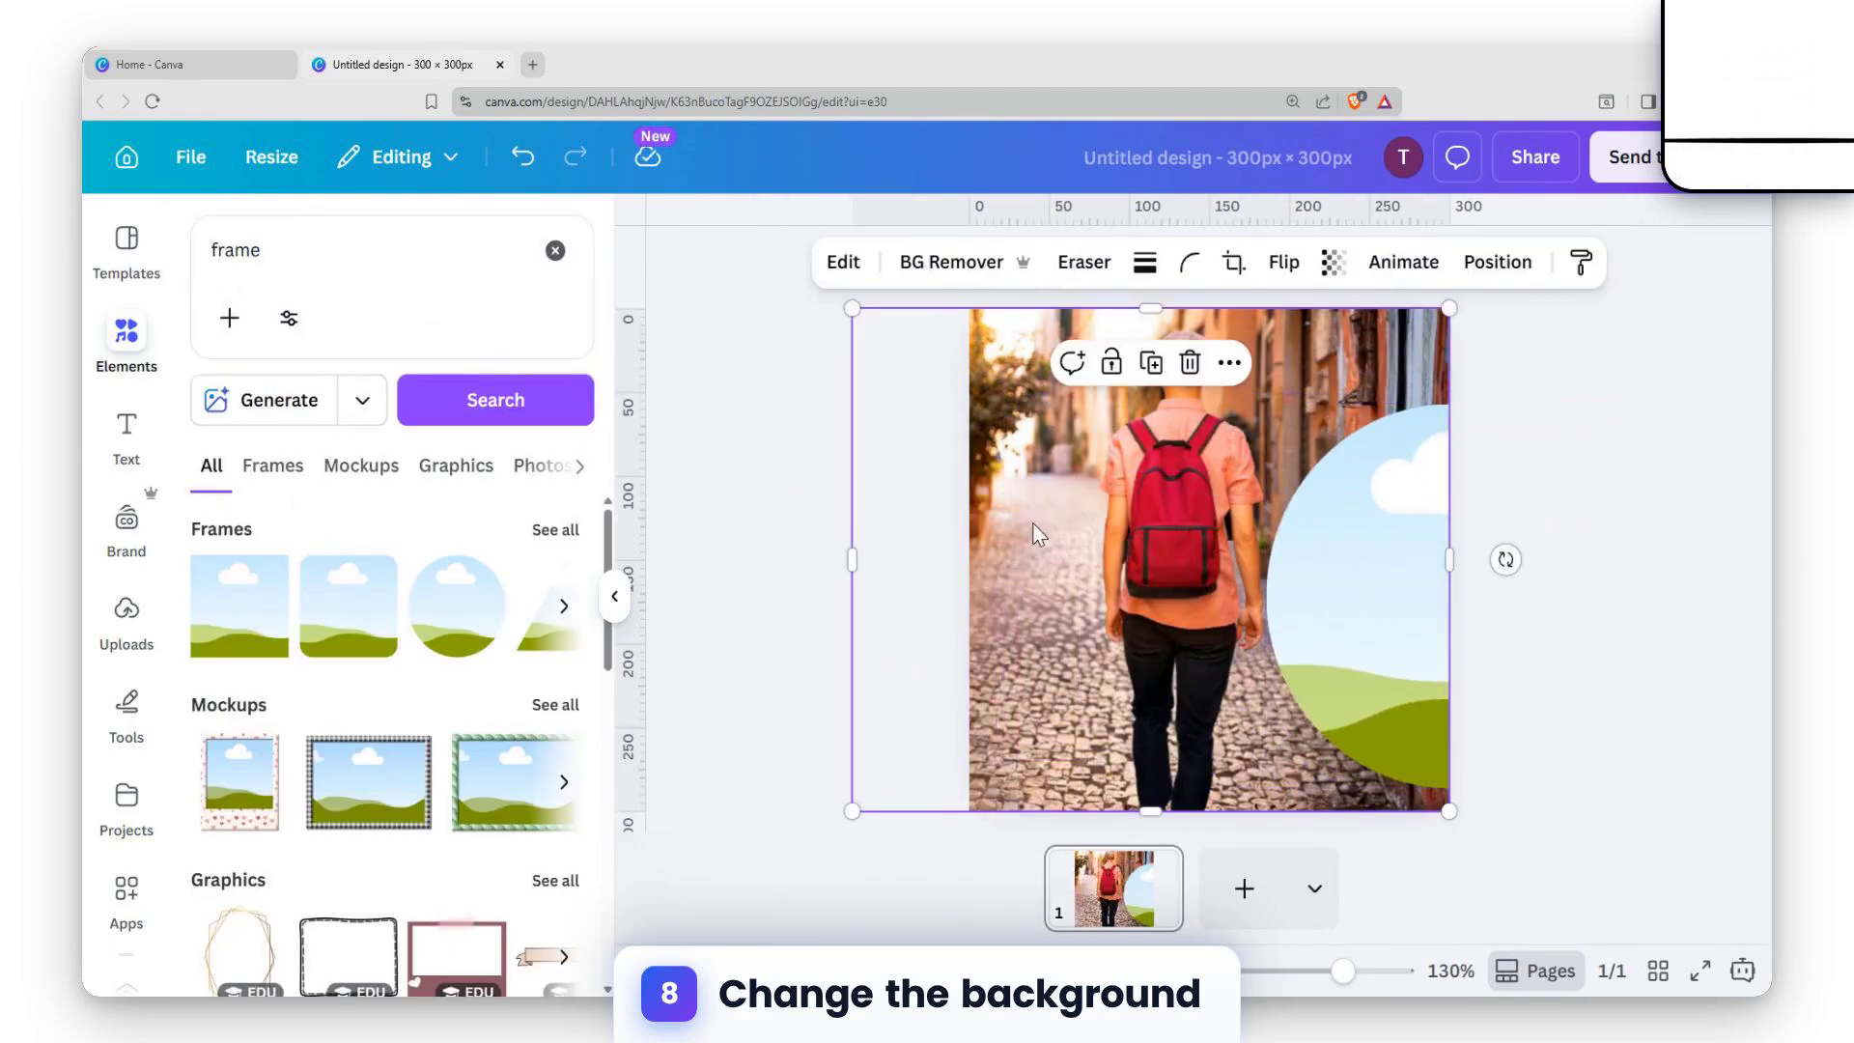
click(846, 266)
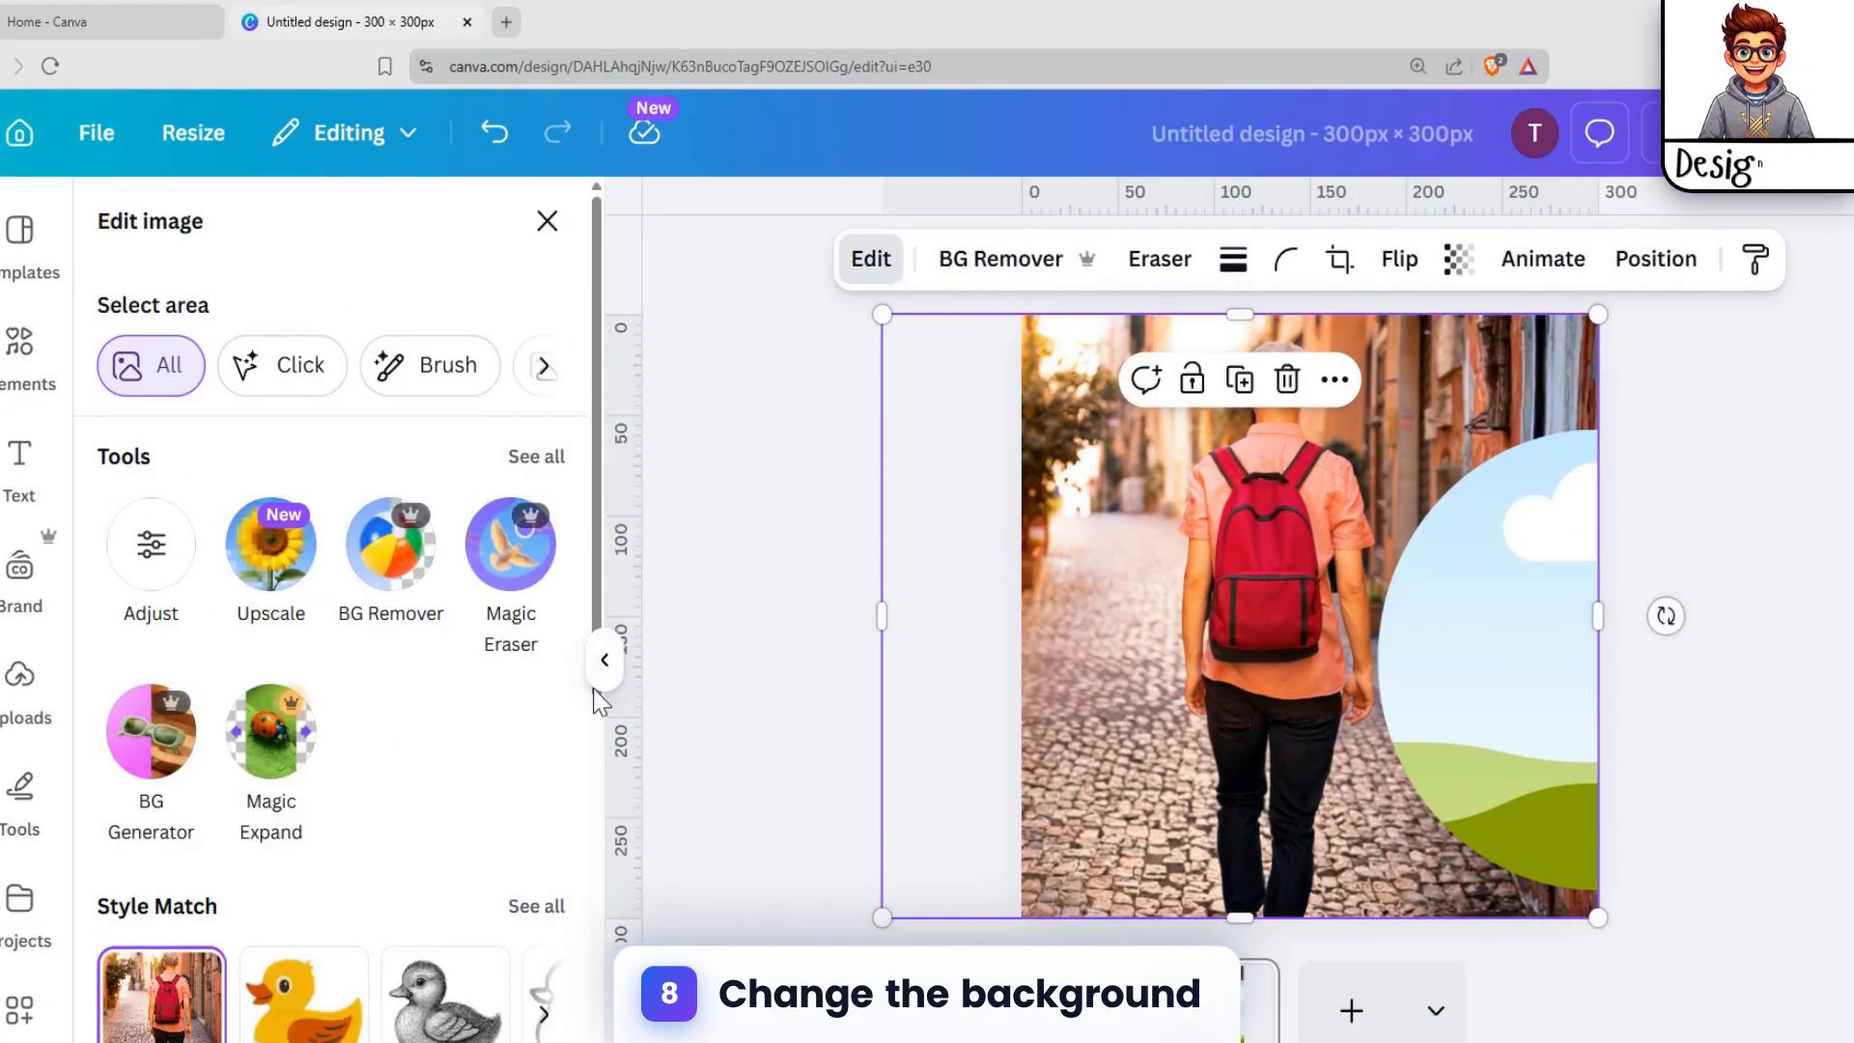
click(151, 731)
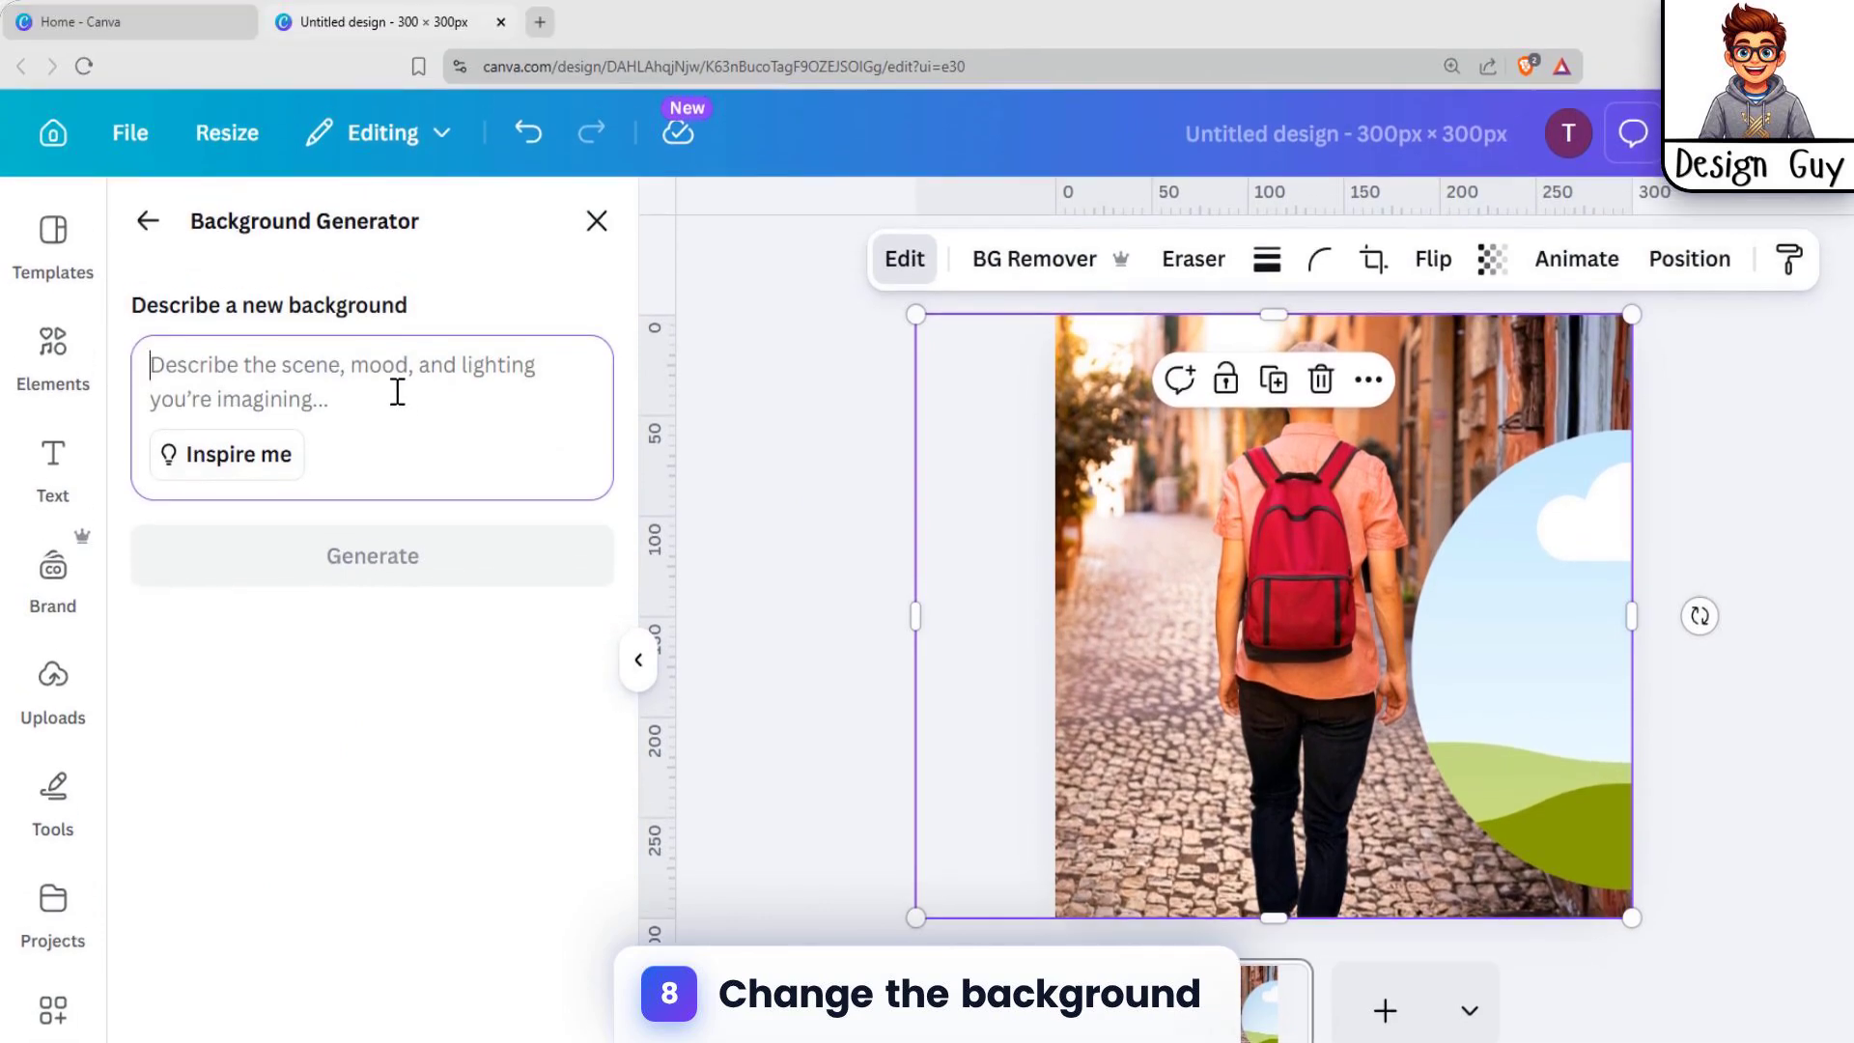
text(n)
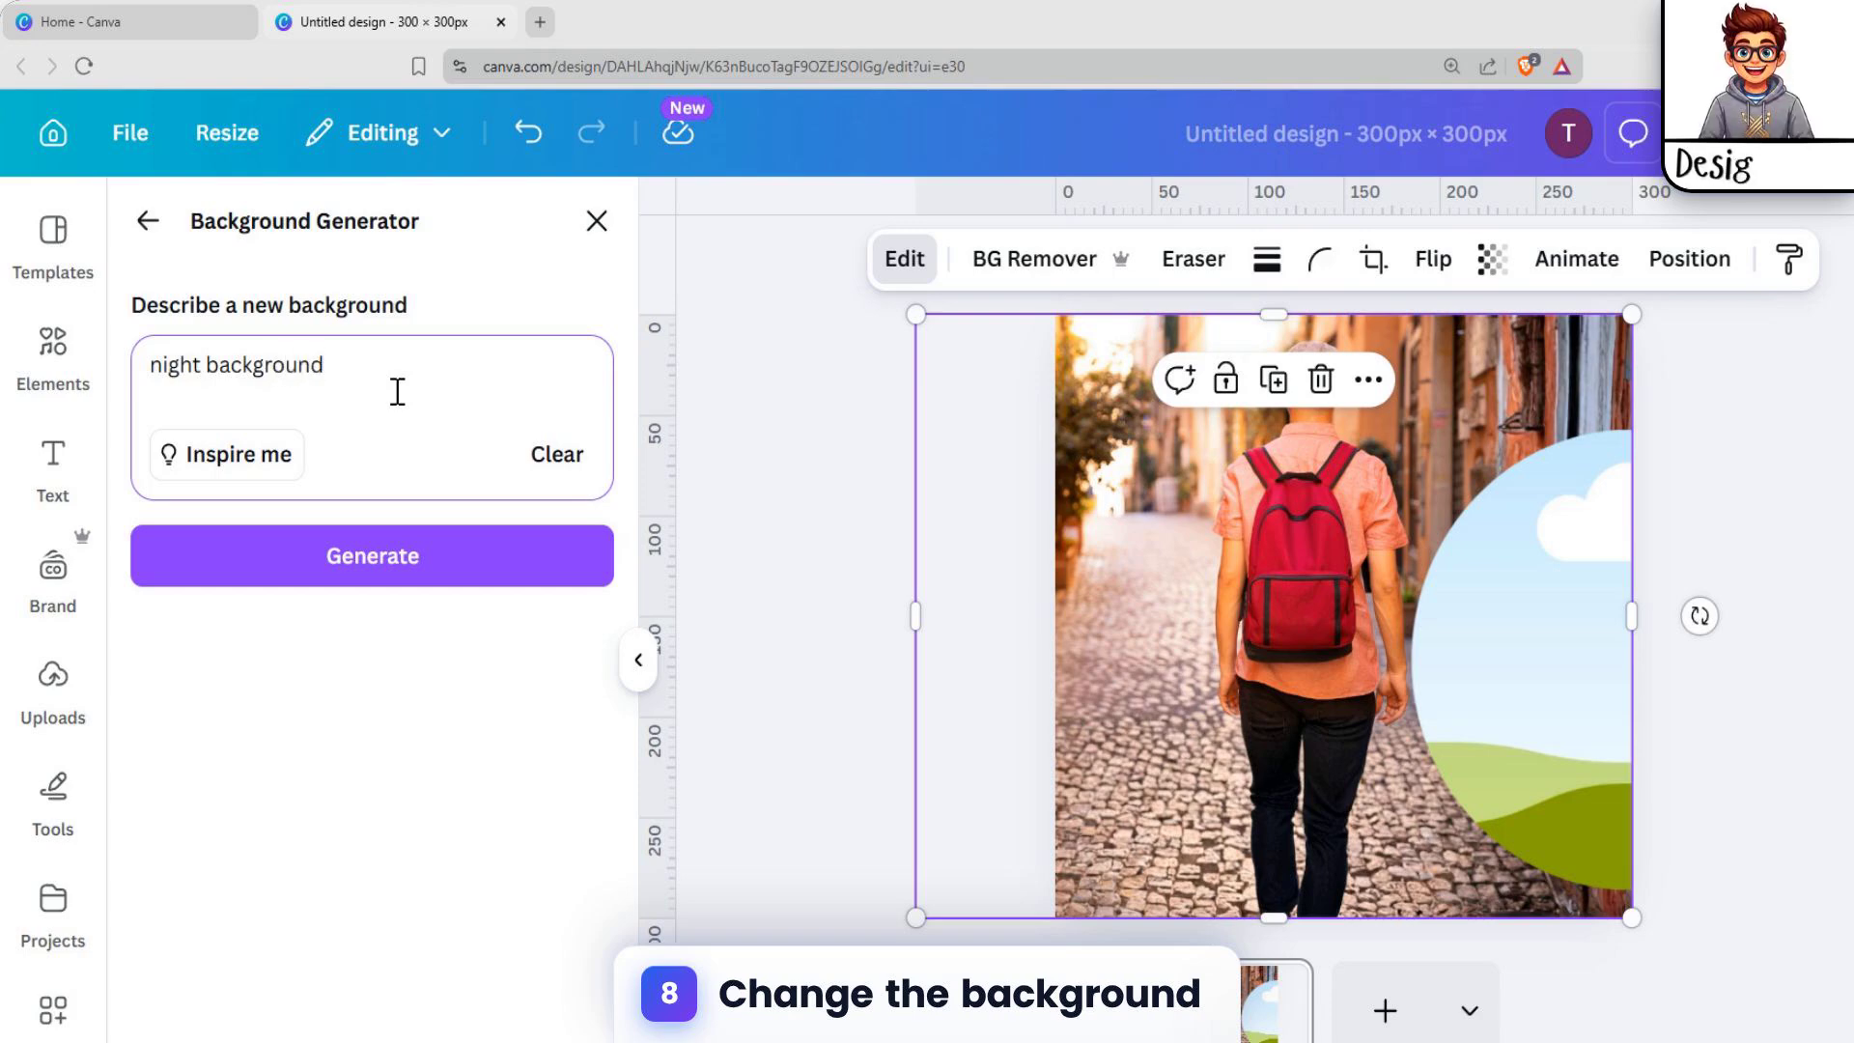
text(ight background)
click(418, 570)
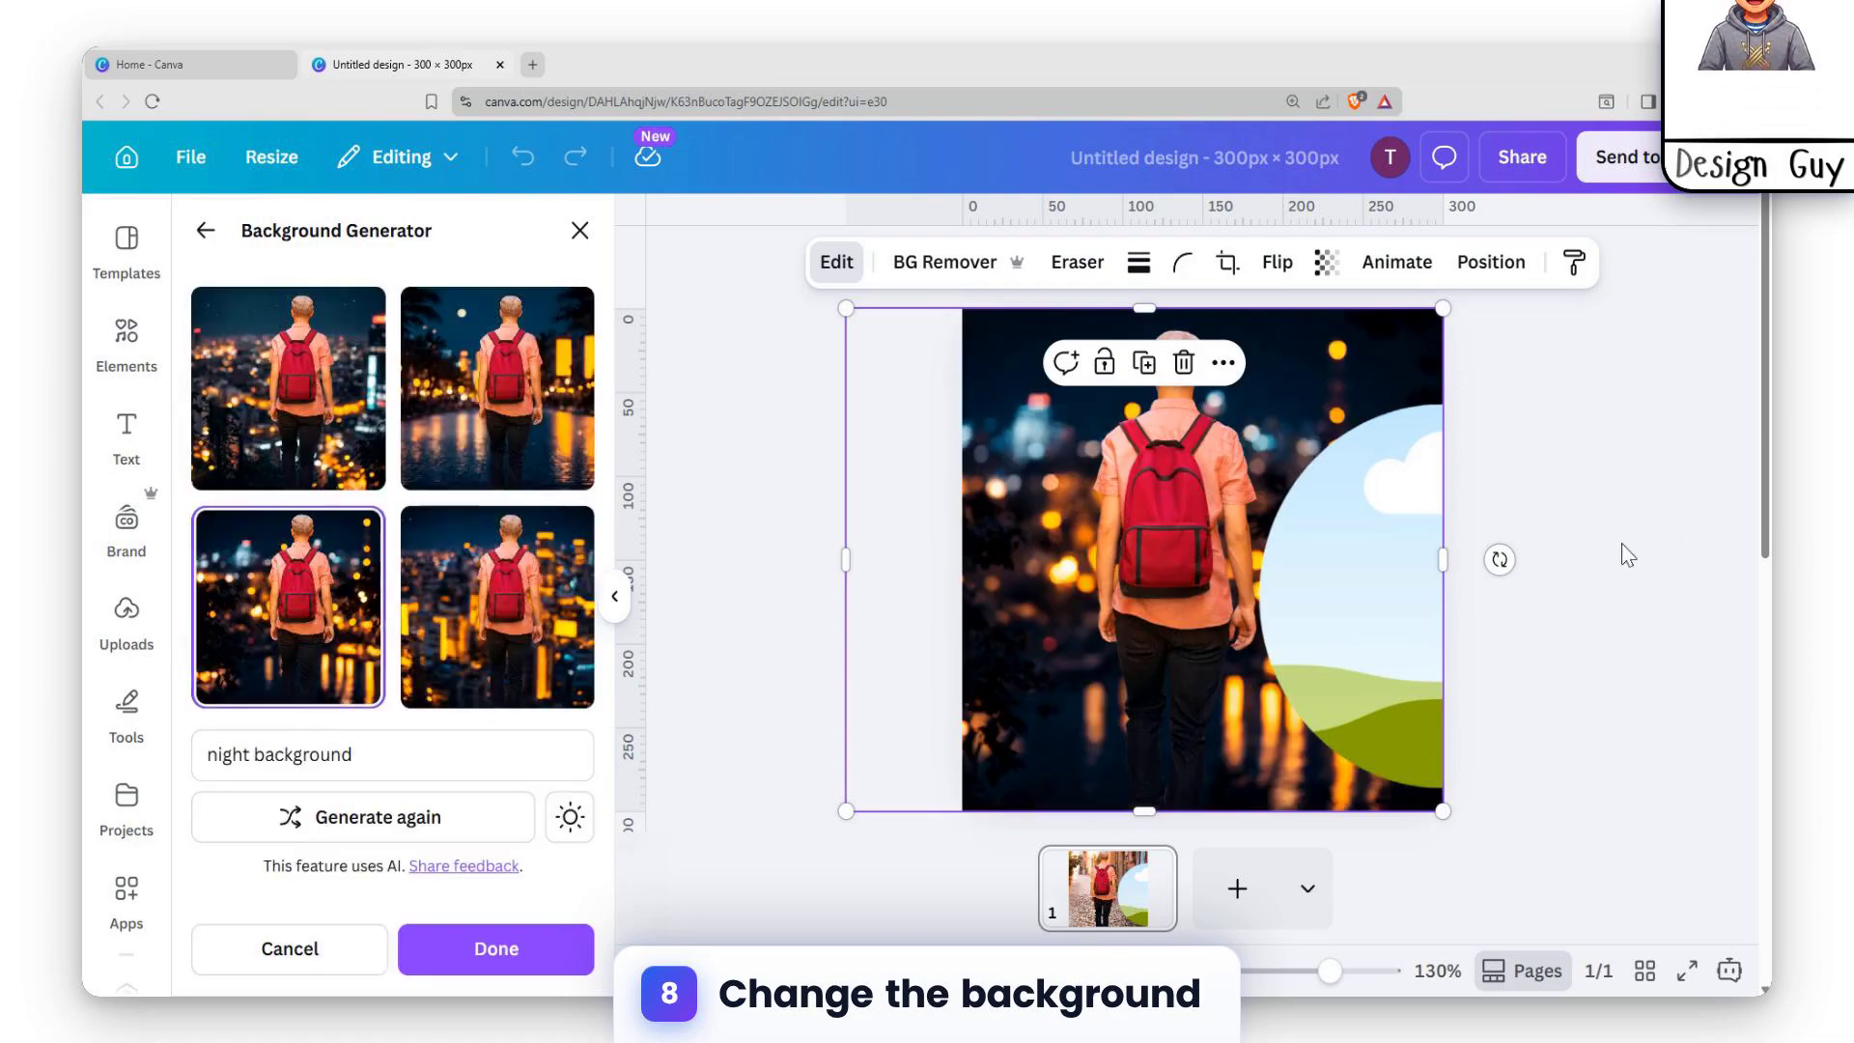
click(526, 570)
click(316, 571)
click(514, 356)
- Move the circular frame fully onto the page, covering the man's upper body
drag(1404, 520, 1220, 584)
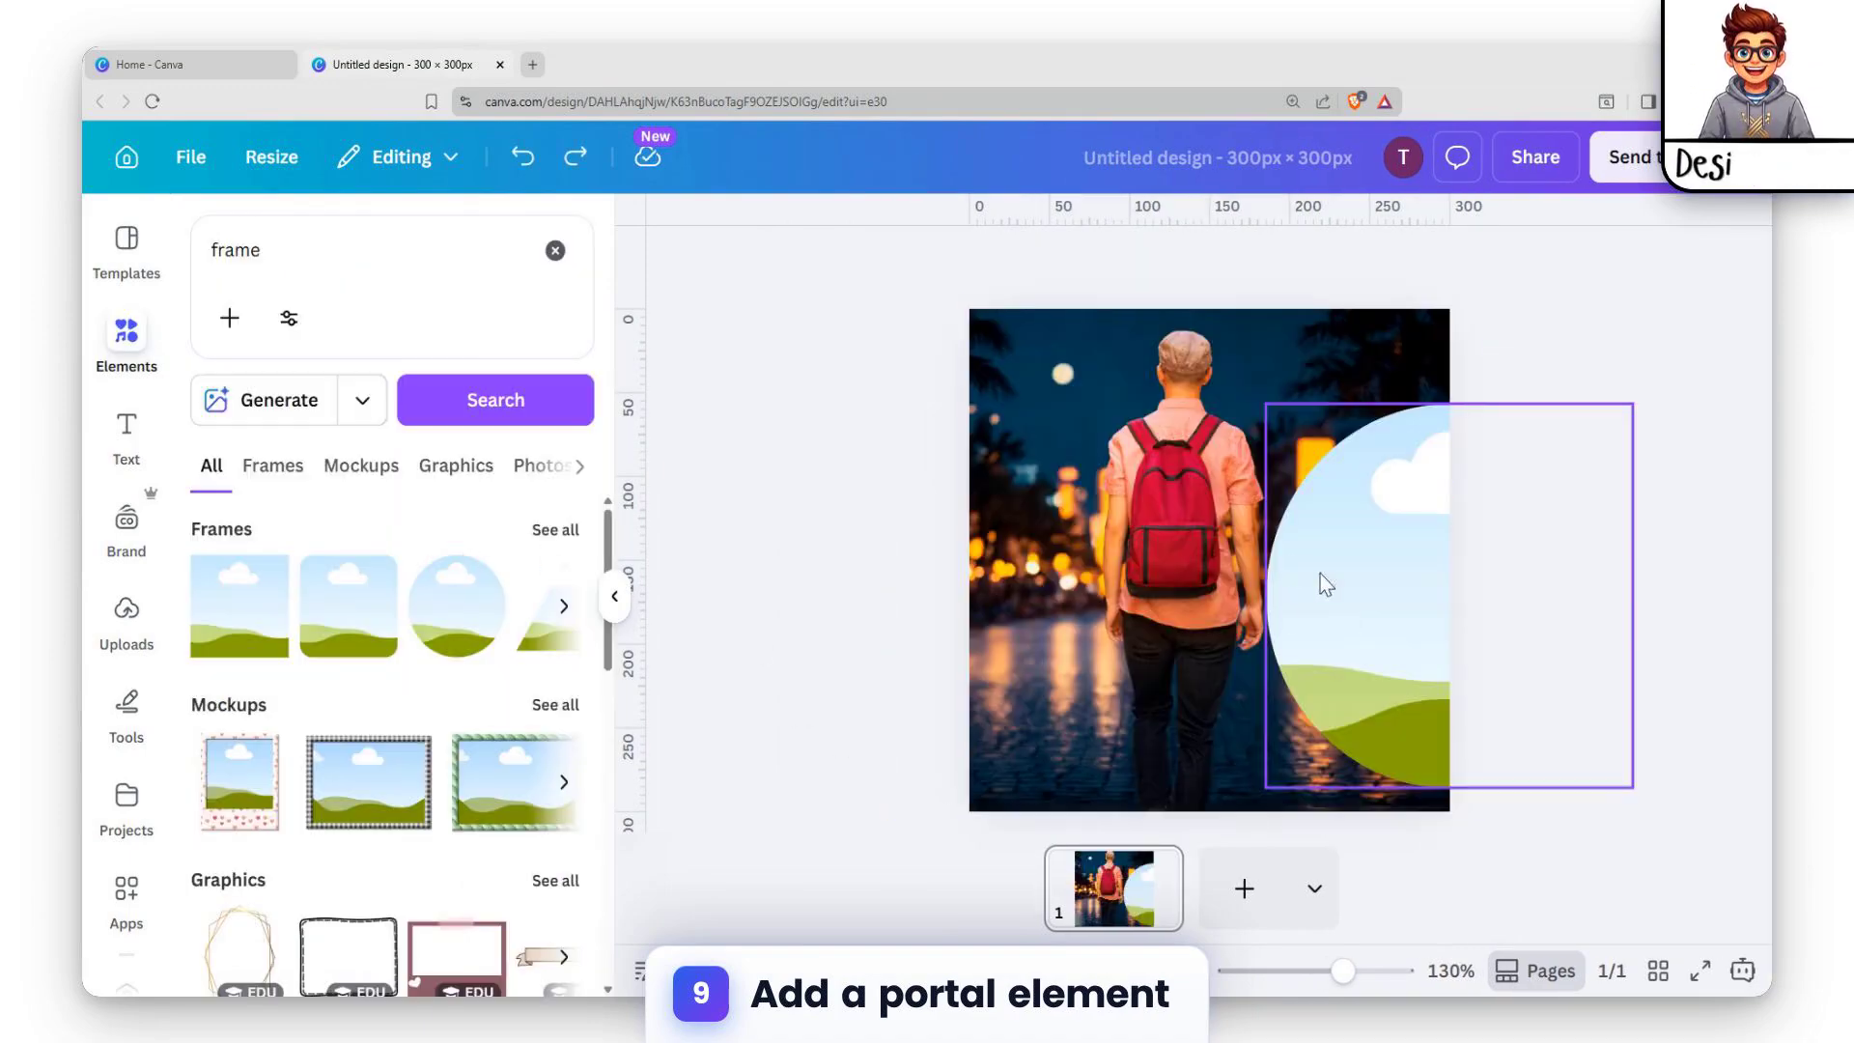
drag(1320, 574, 1182, 499)
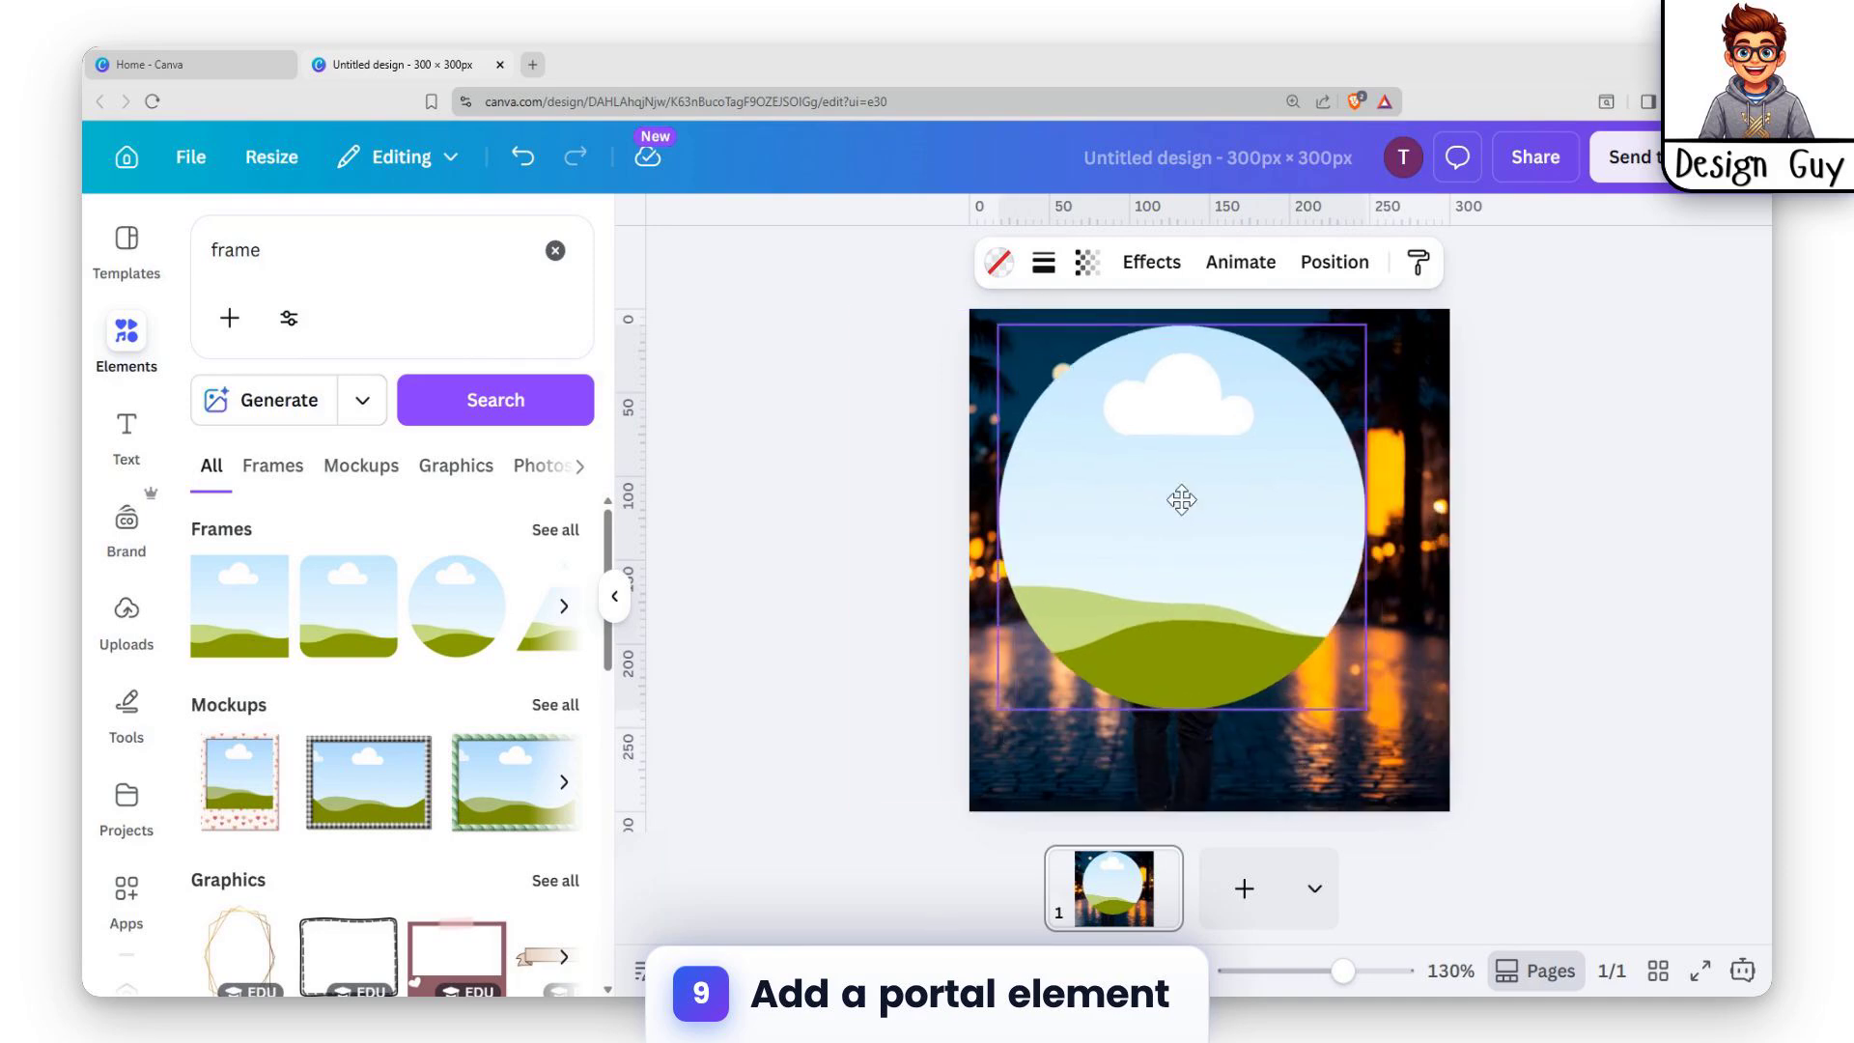
- Search the graphics for "portal" and try the blue lightning ring over the circular frame
click(206, 223)
text(portal)
key(Return)
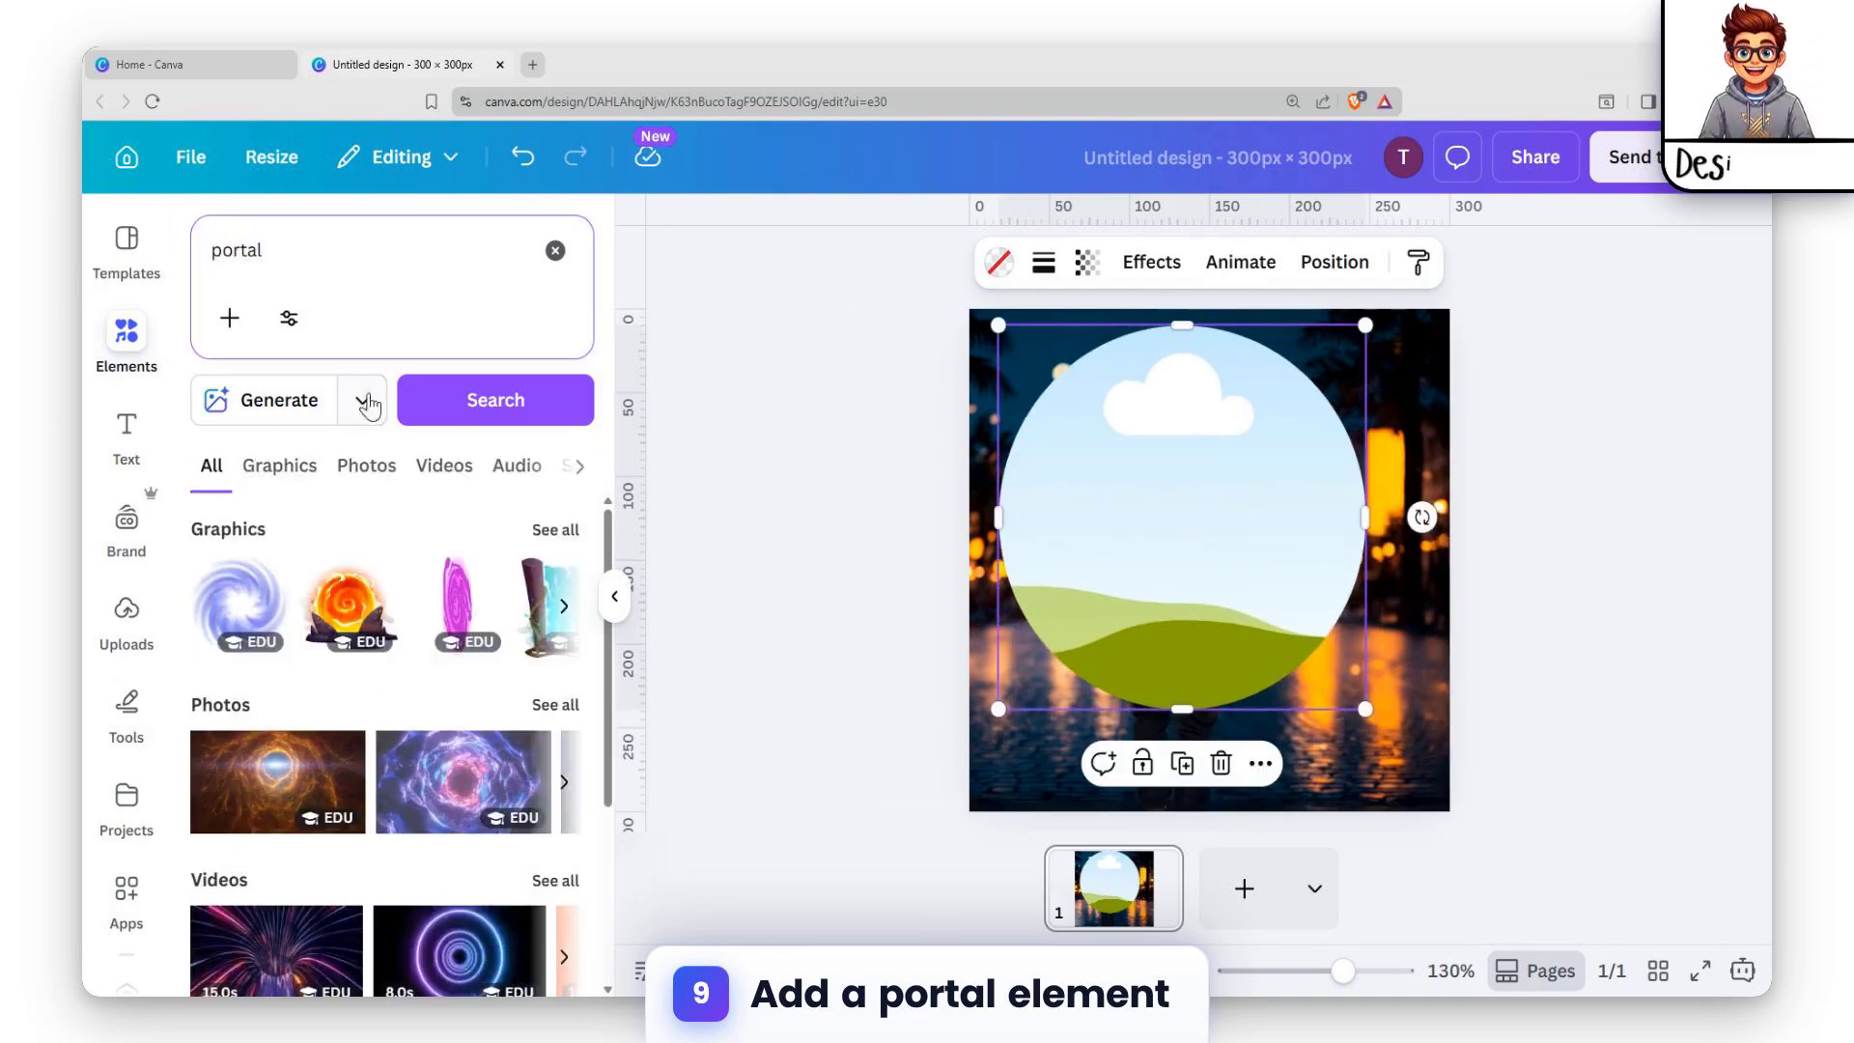
click(565, 537)
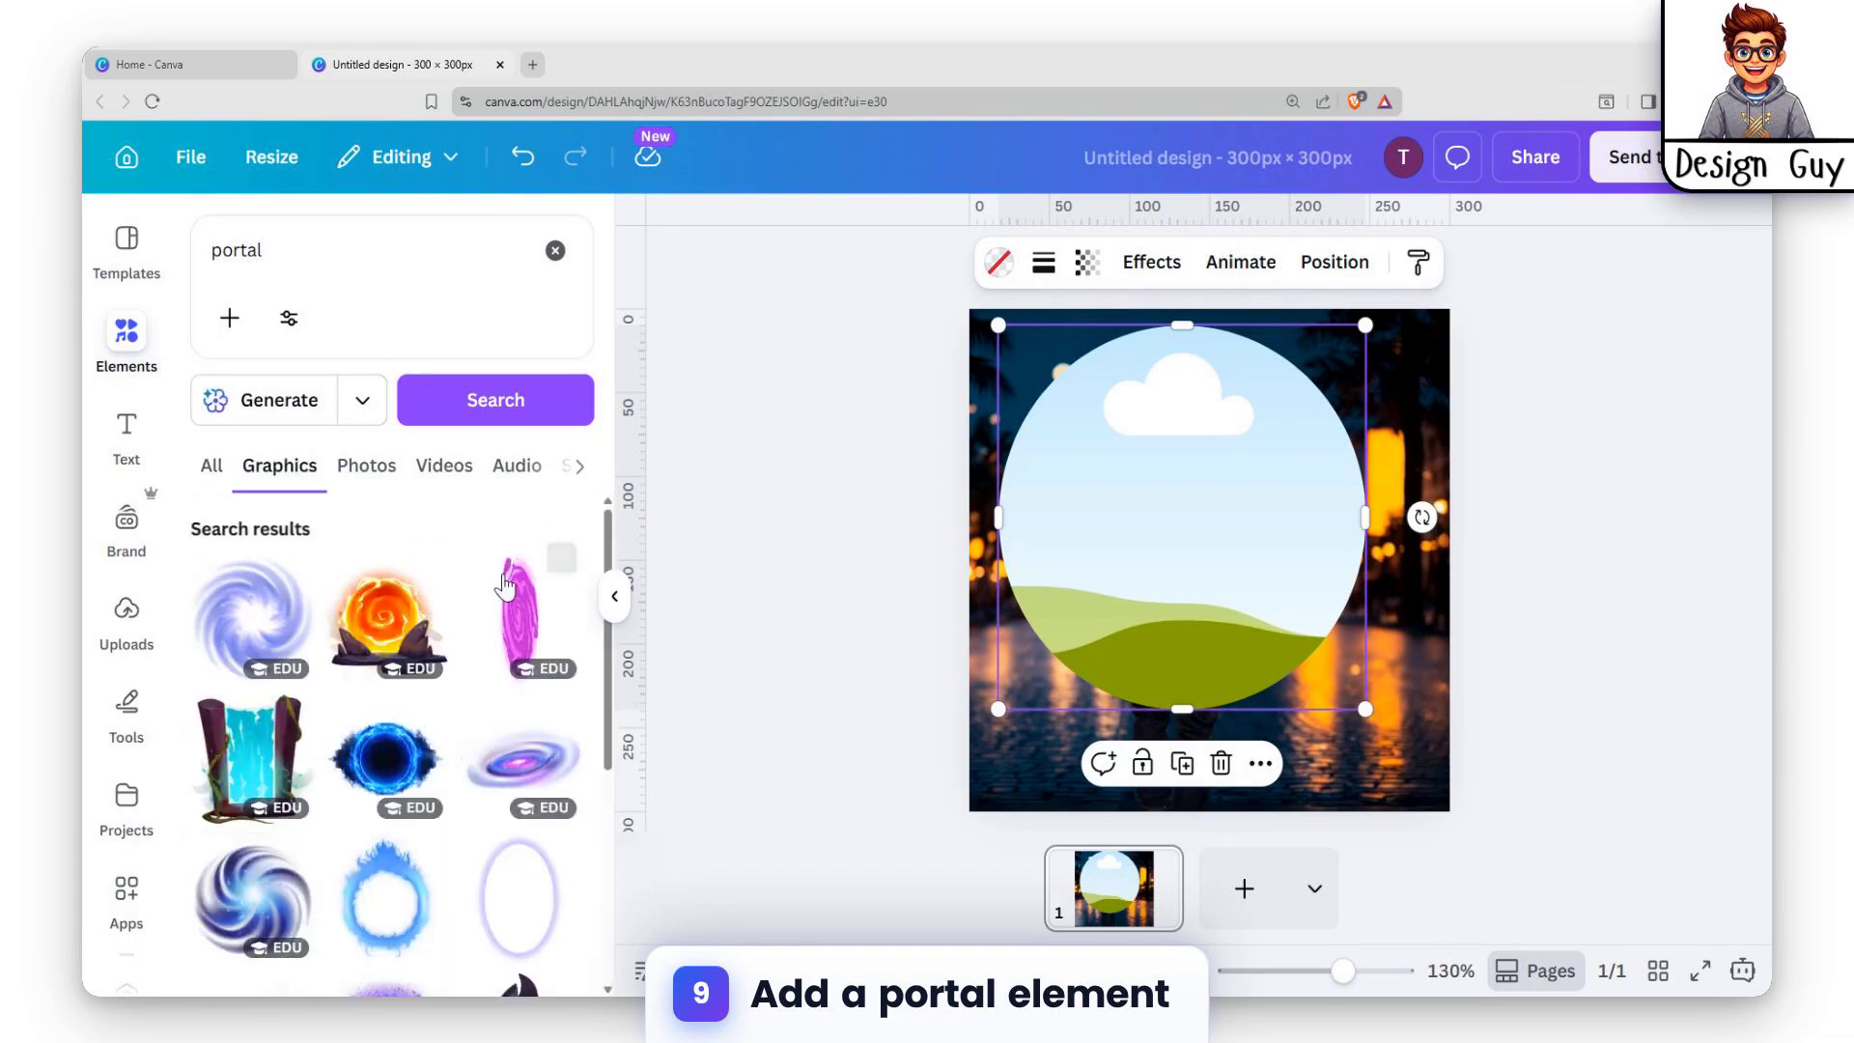
scroll(386, 724, down, 5)
click(251, 555)
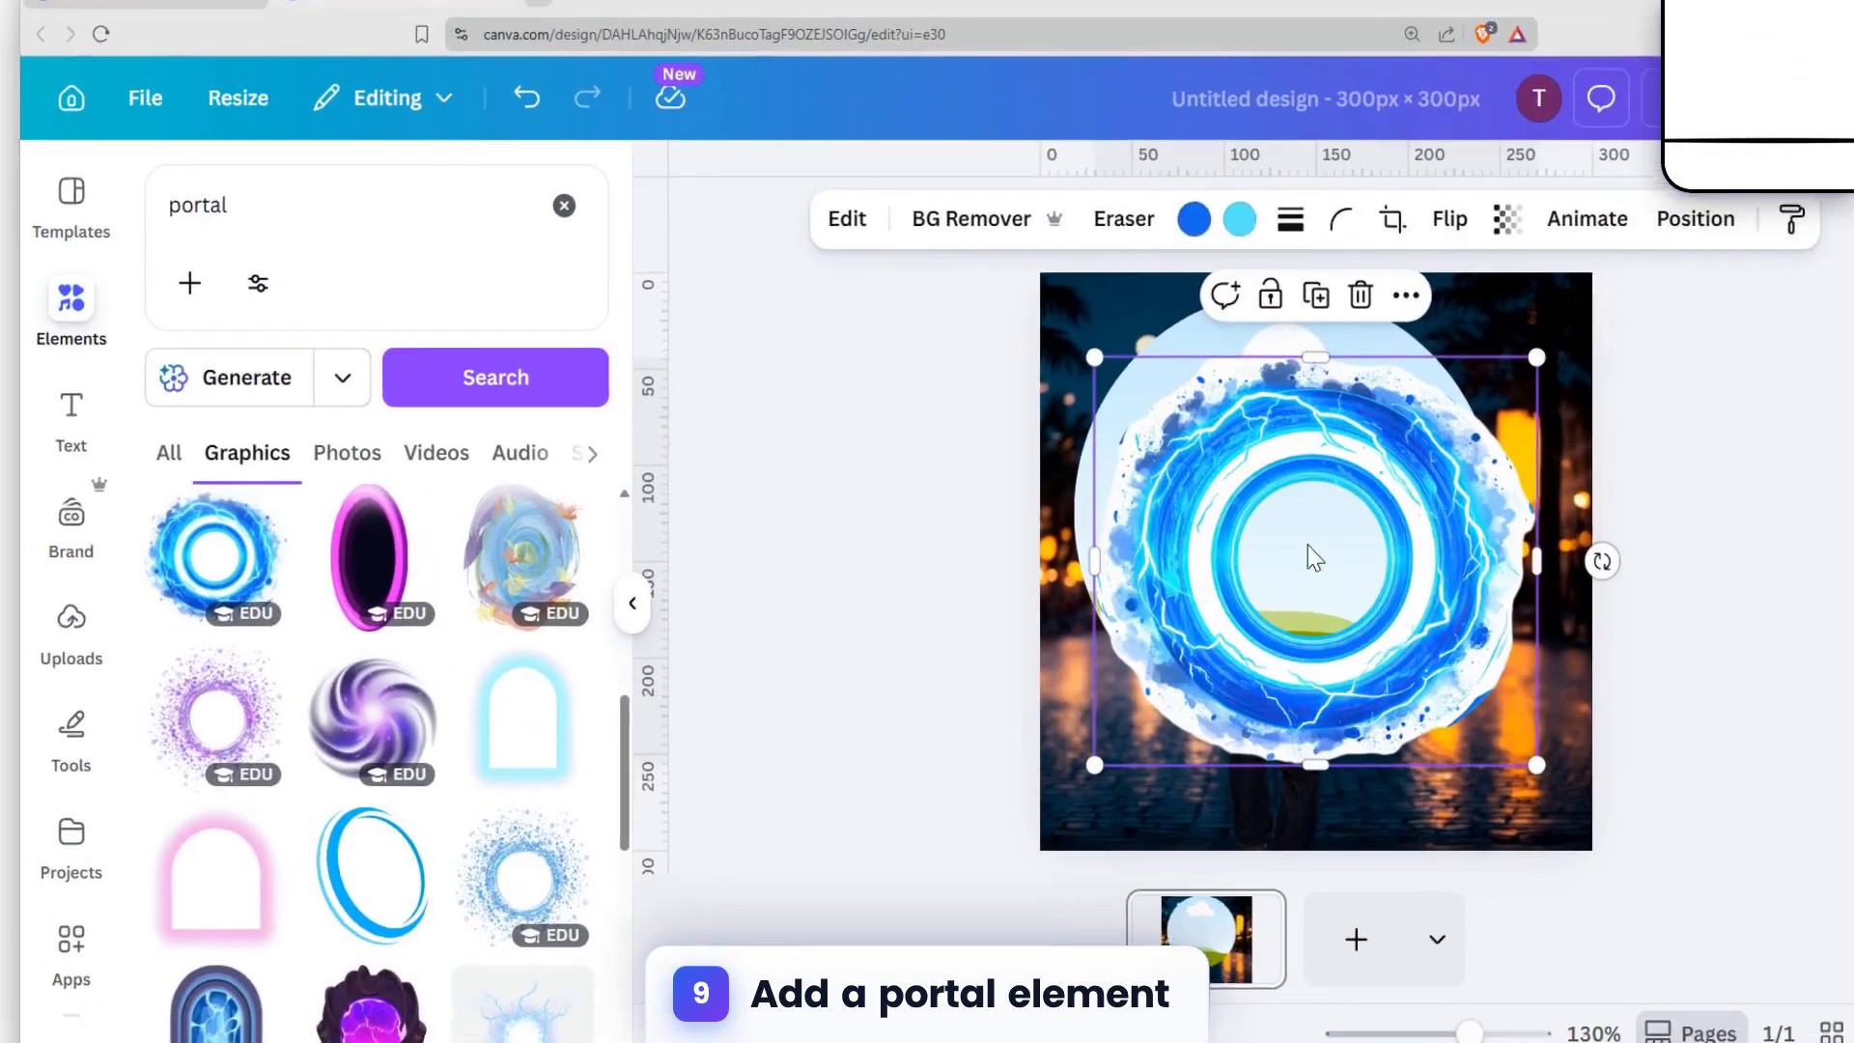
drag(1308, 545, 505, 629)
- Search the elements for "background mountain"
click(196, 280)
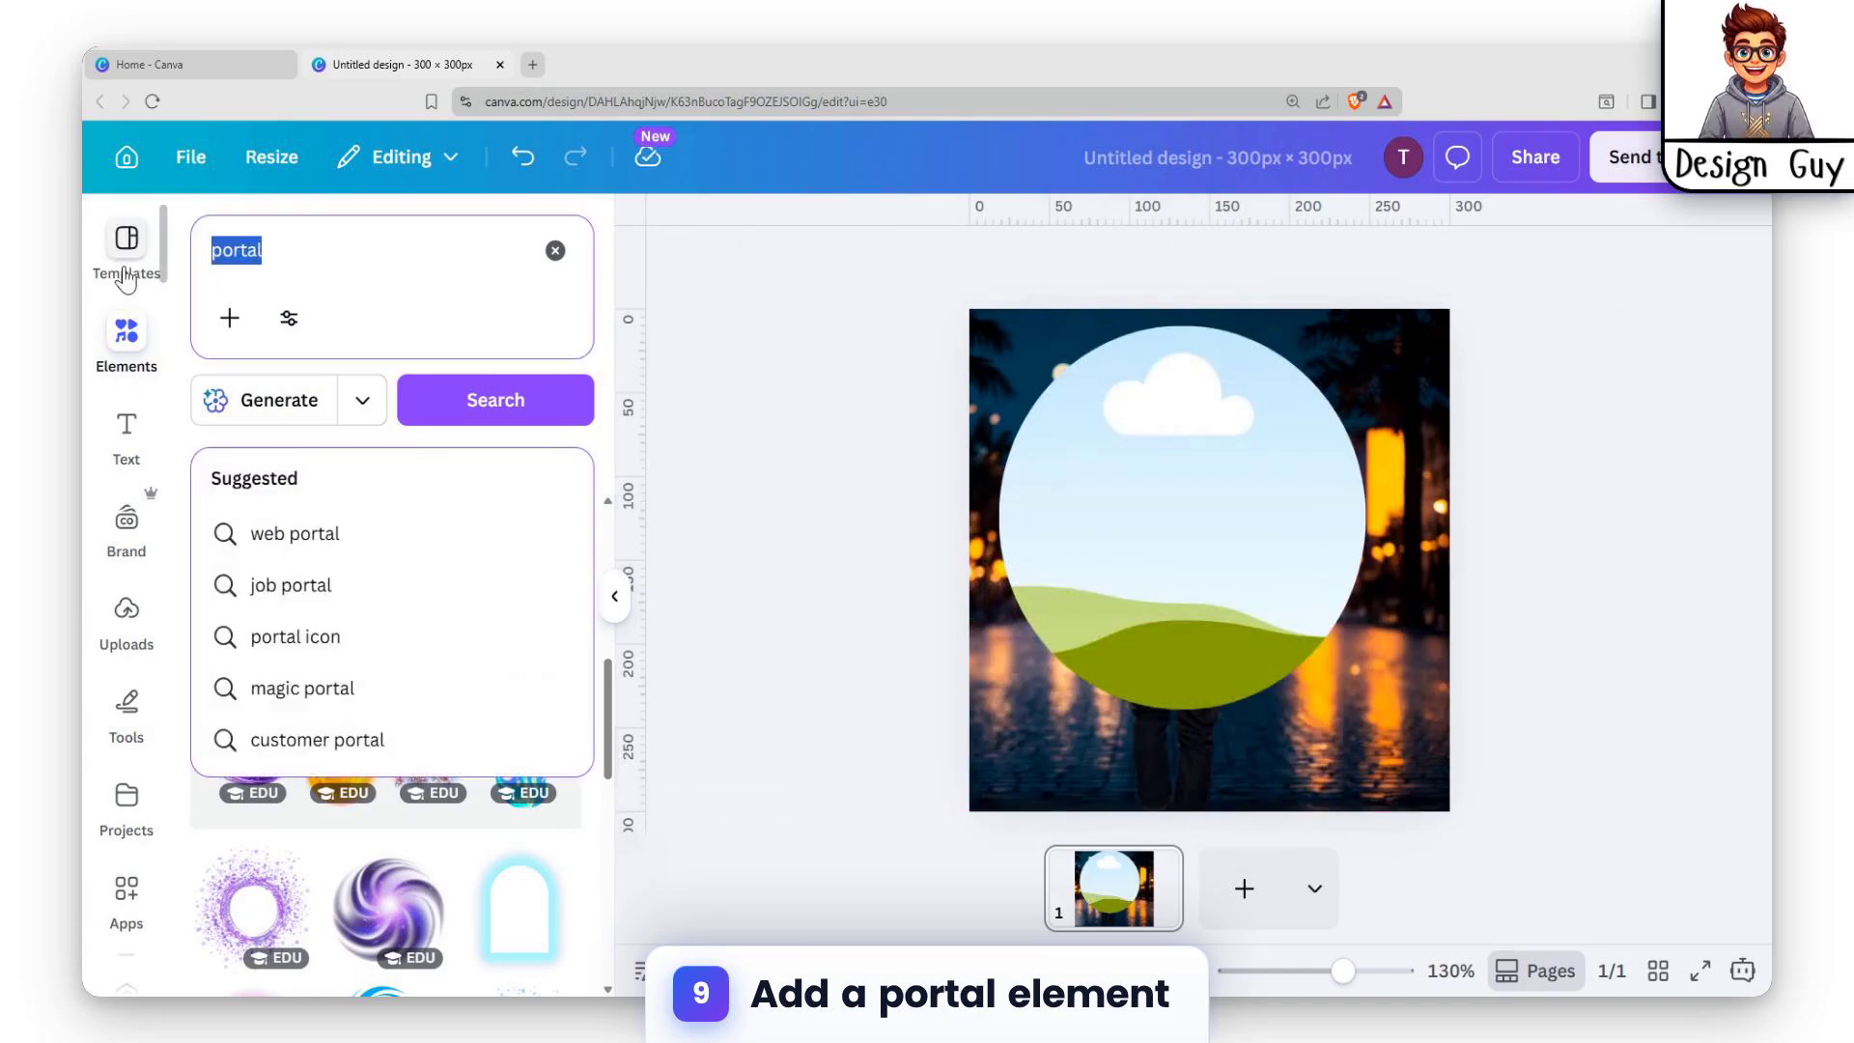
key(BackSpace)
text(backg)
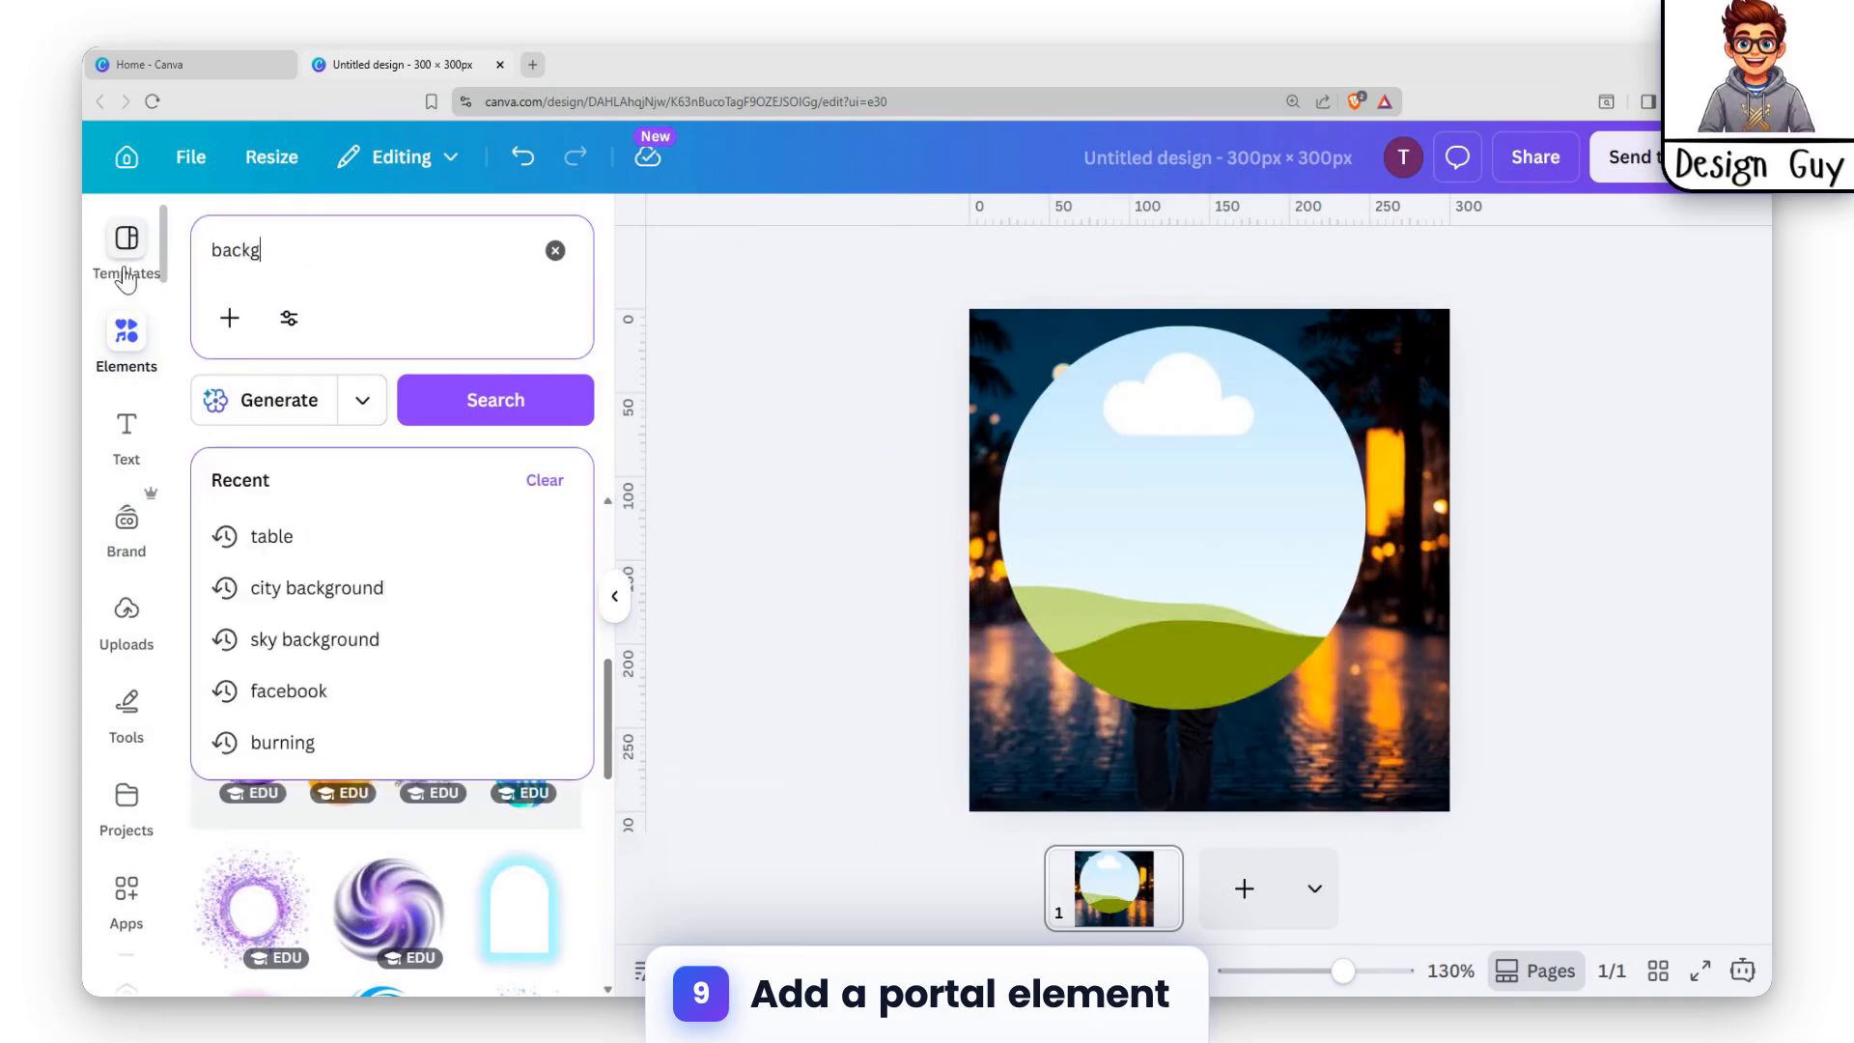
text(round)
key(Return)
click(359, 253)
text(mountain)
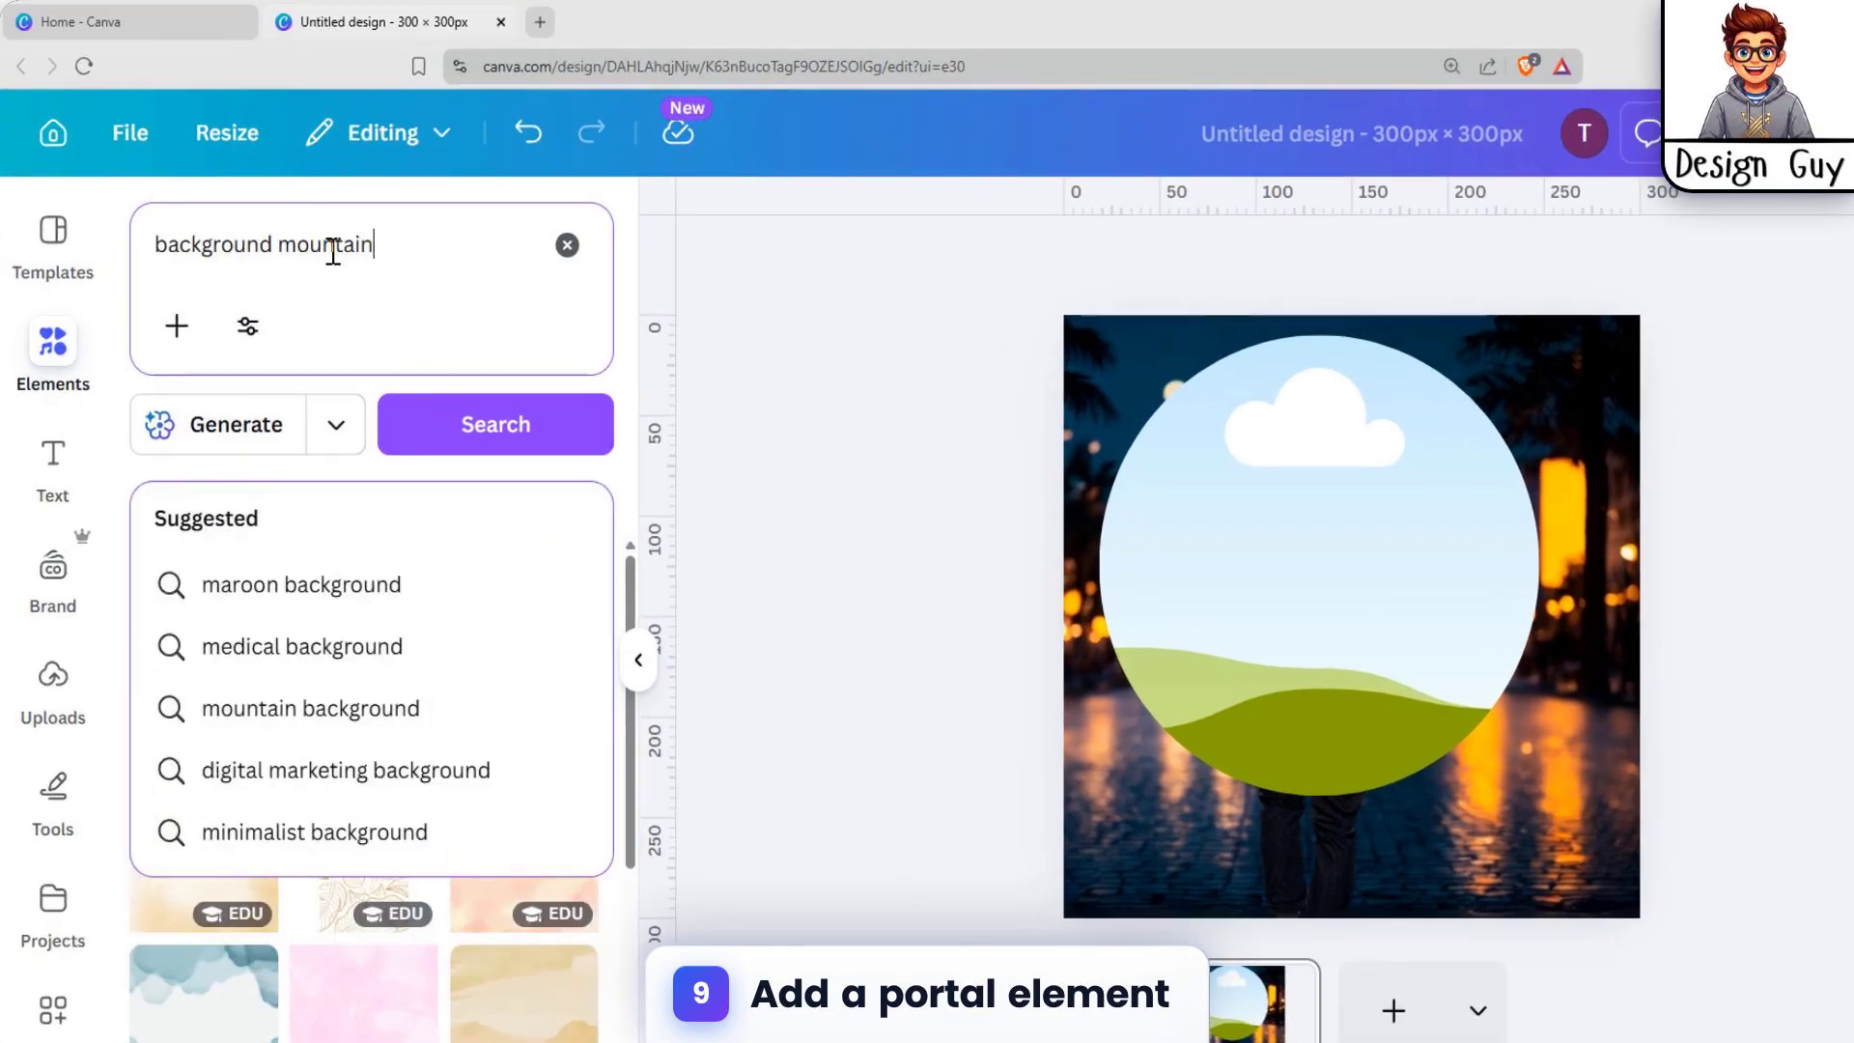
key(Return)
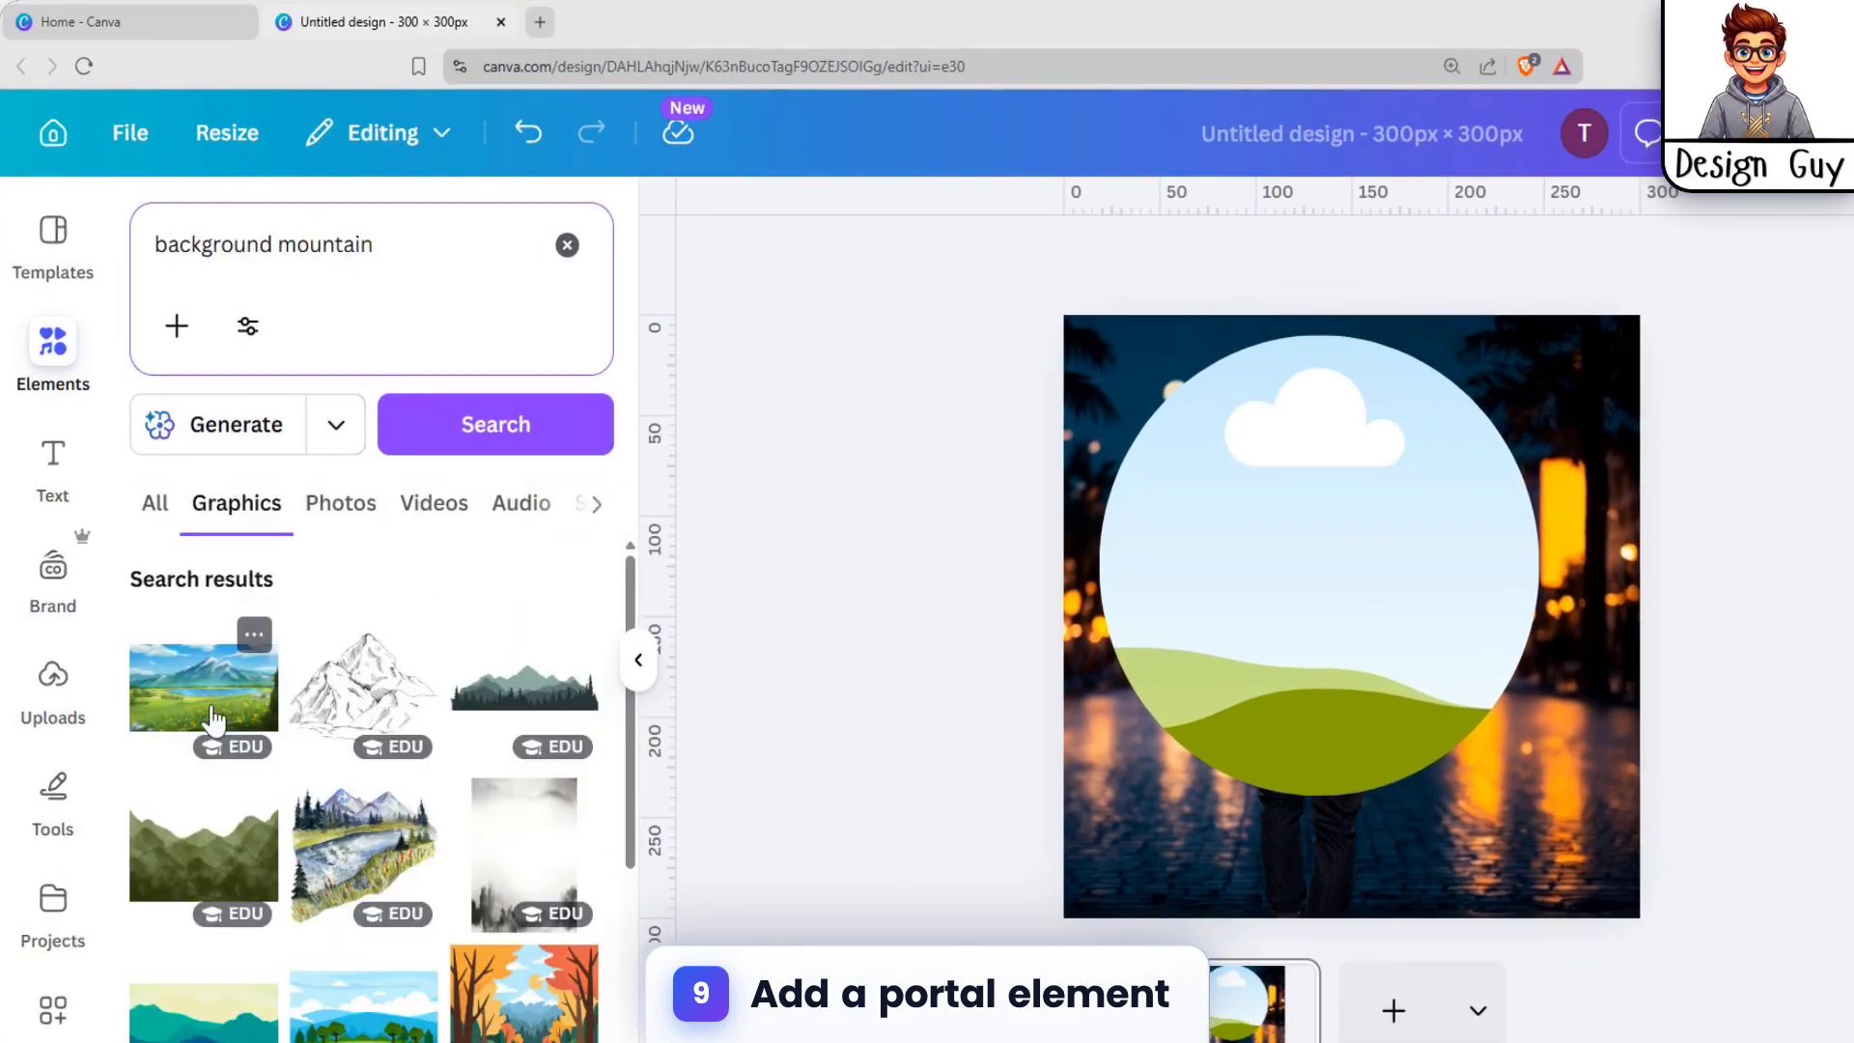
- Fill the circular frame with the photo of green mountain hills under an orange sunset sky
scroll(213, 719, down, 3)
click(341, 503)
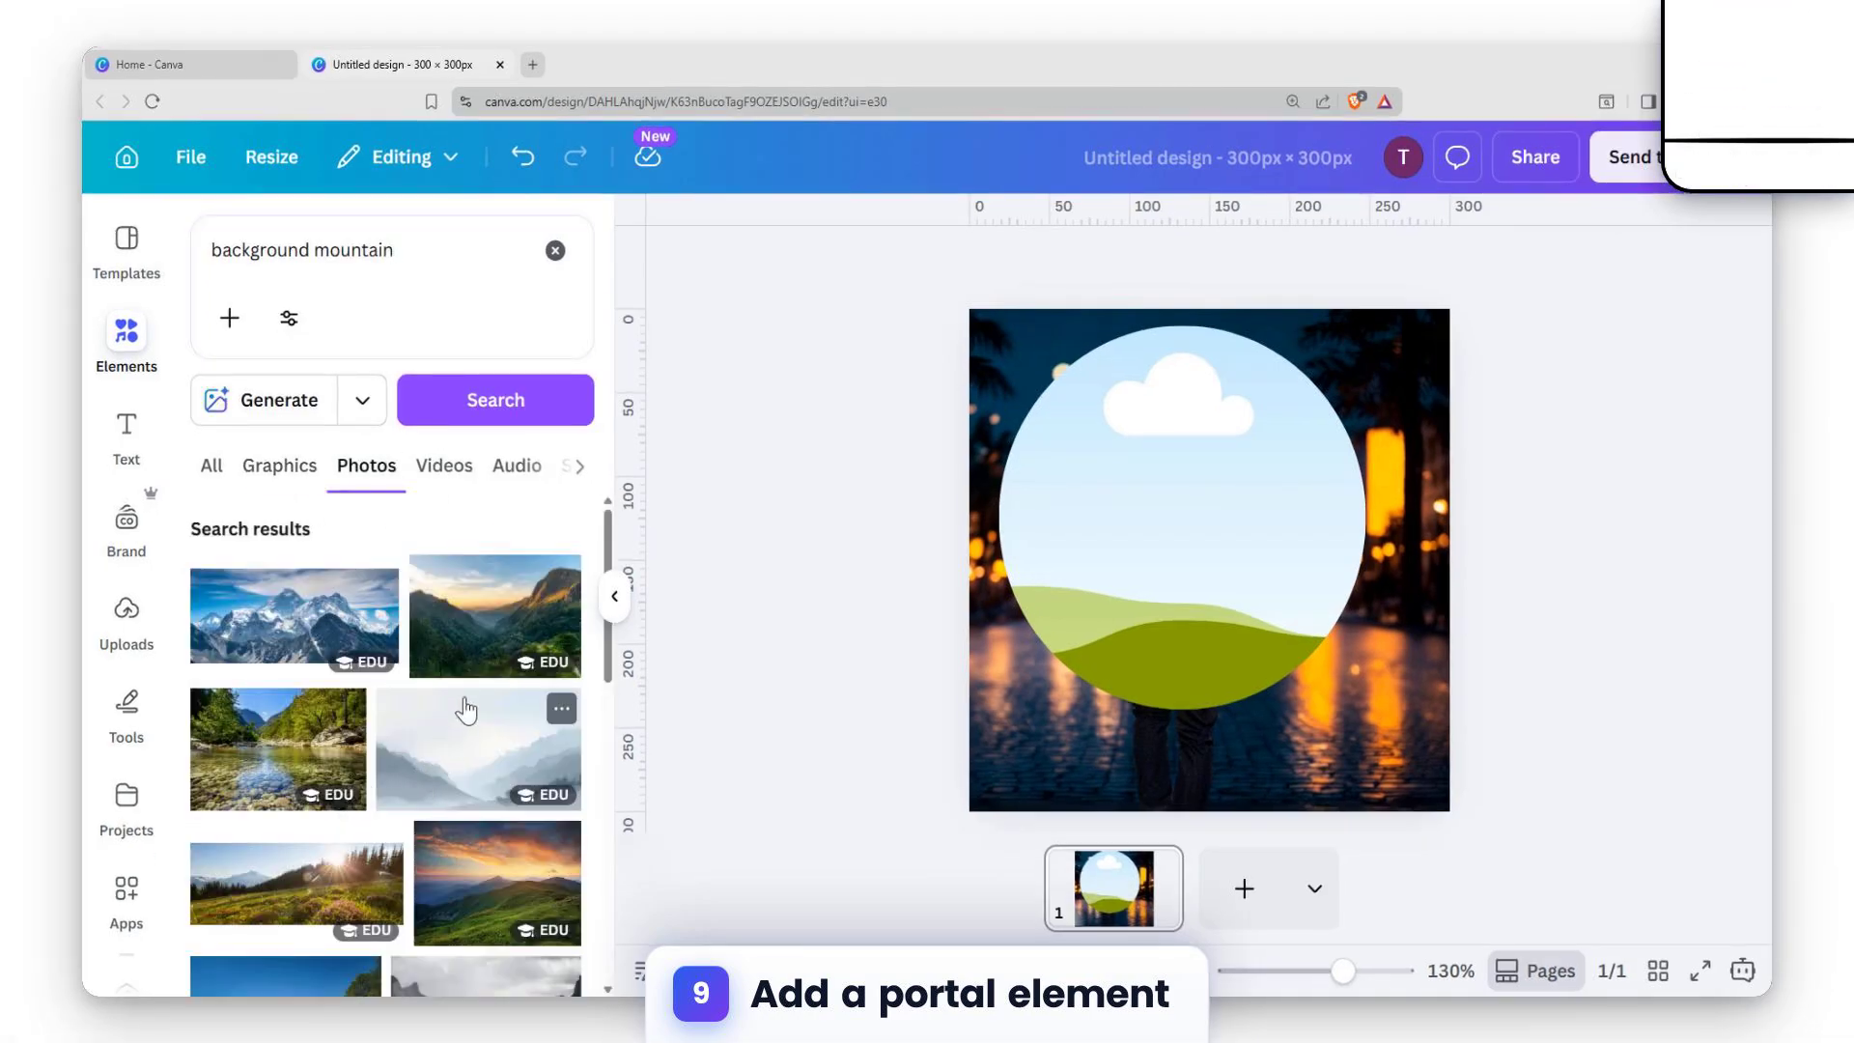
scroll(287, 746, down, 3)
drag(497, 668, 1213, 559)
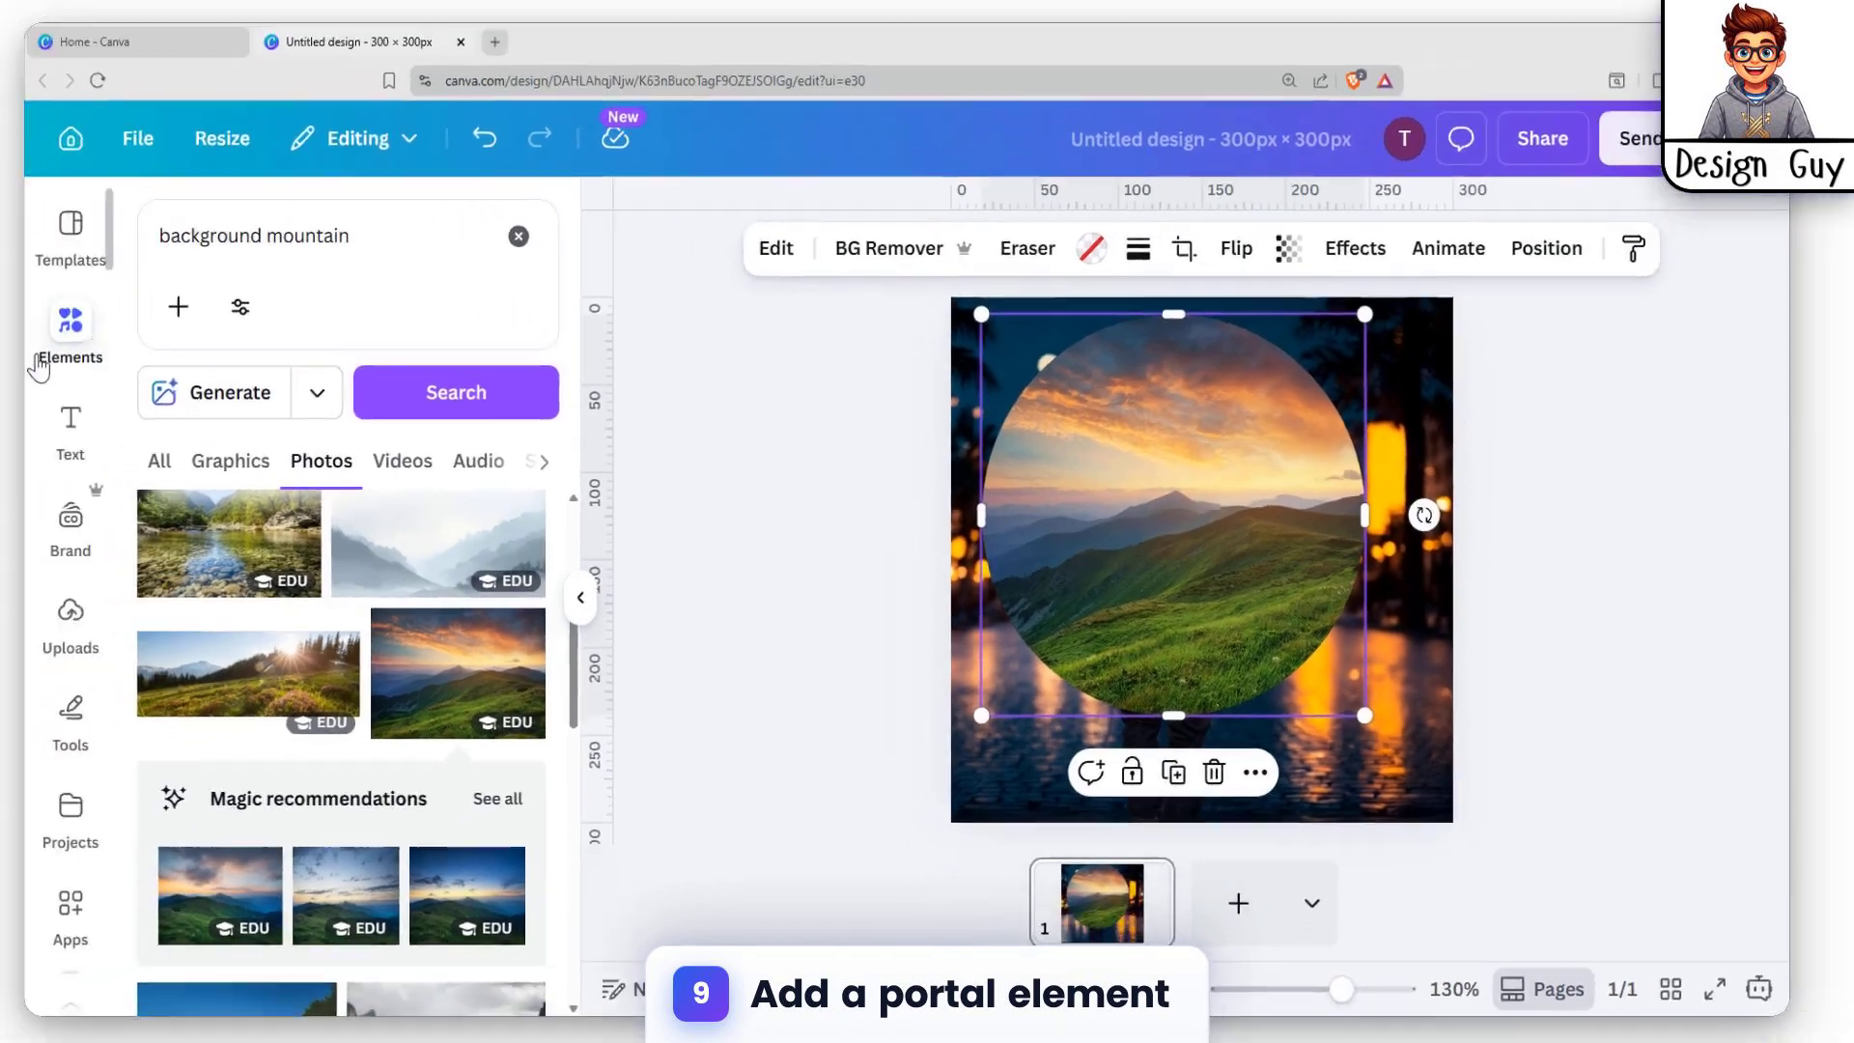
click(138, 336)
click(476, 612)
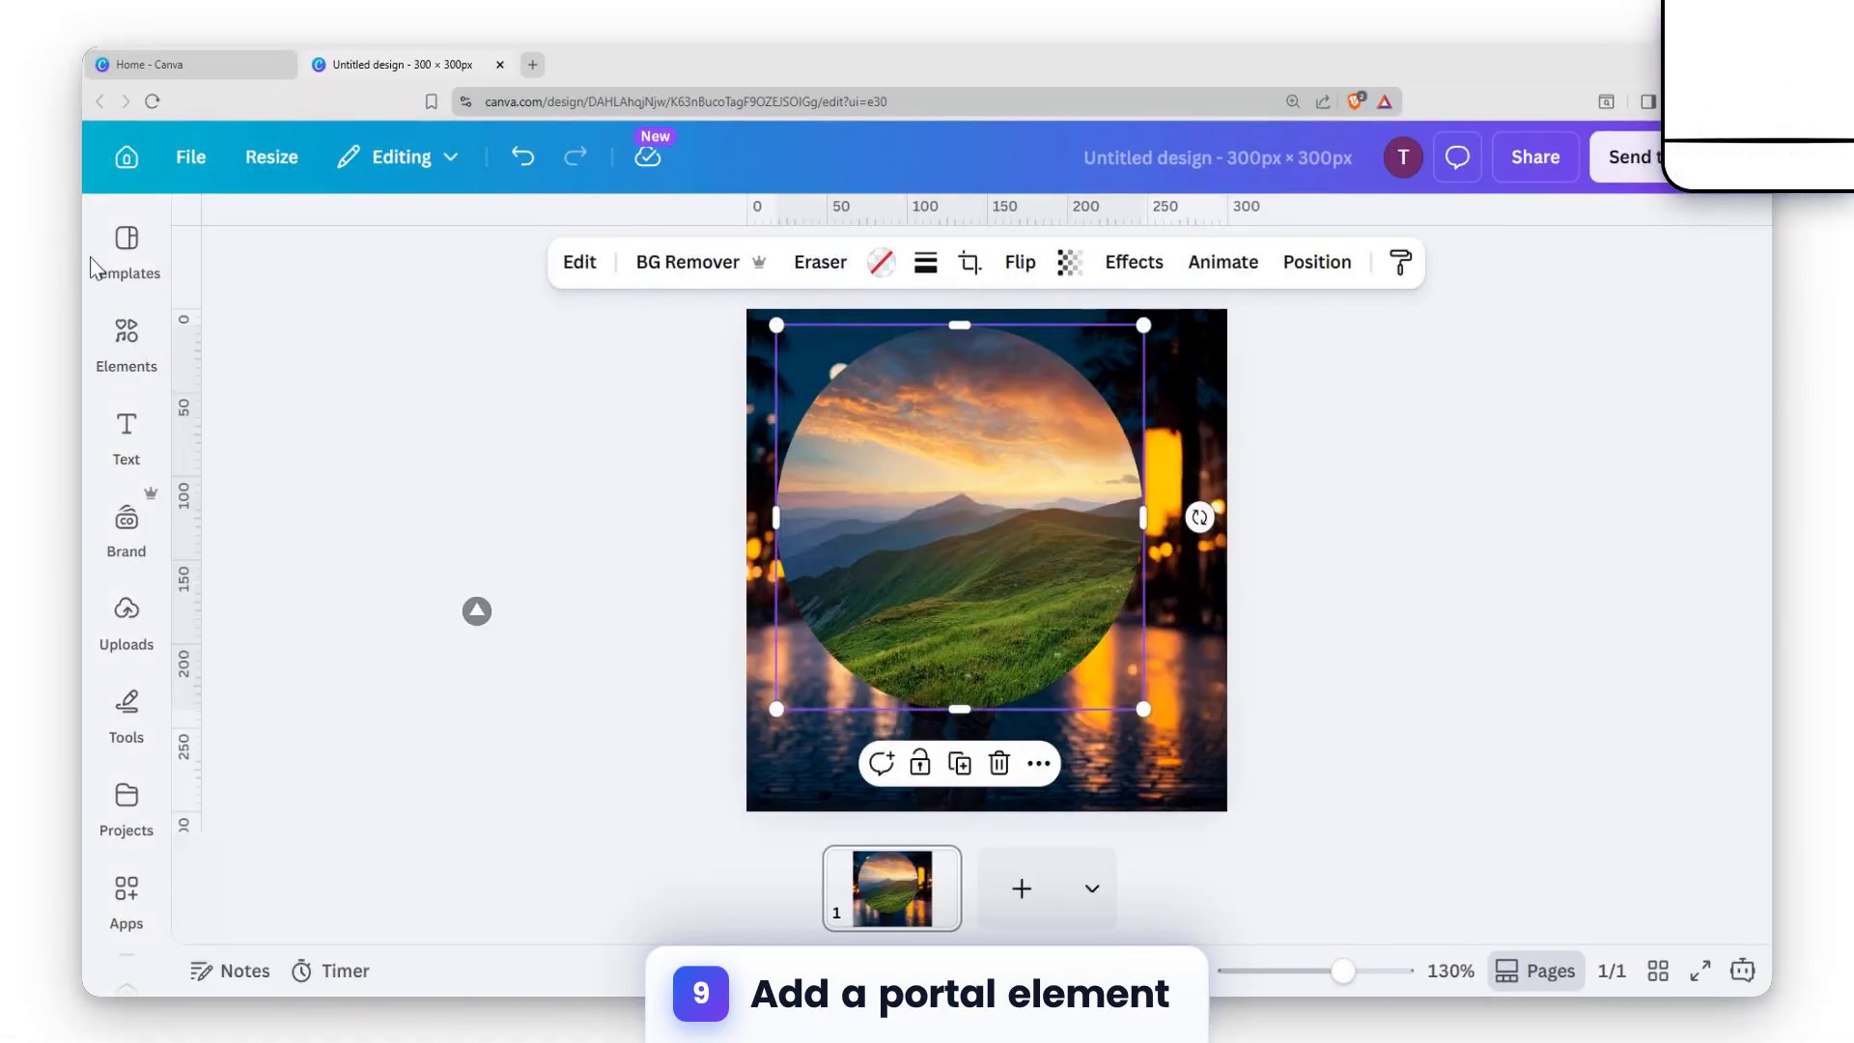
key(r)
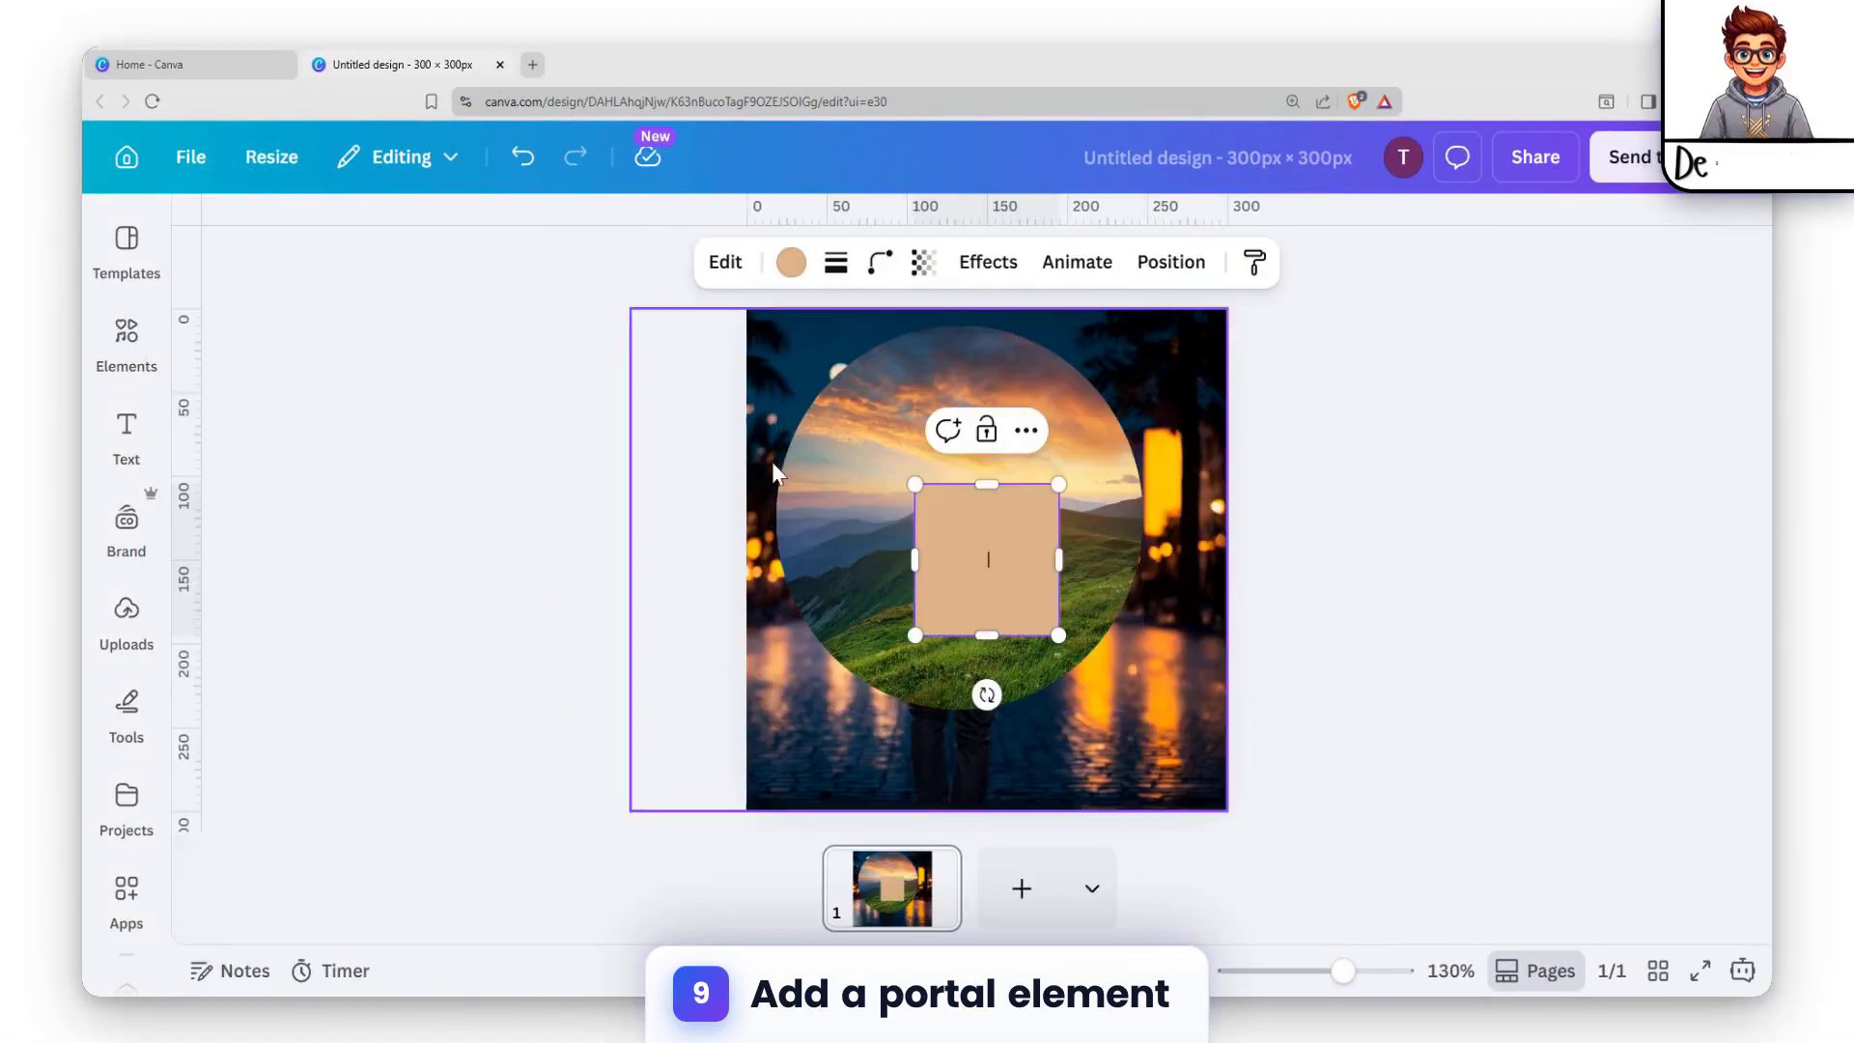
key(Delete)
- Search the elements for "portal" and limit the results to graphics
click(127, 340)
drag(439, 269, 85, 235)
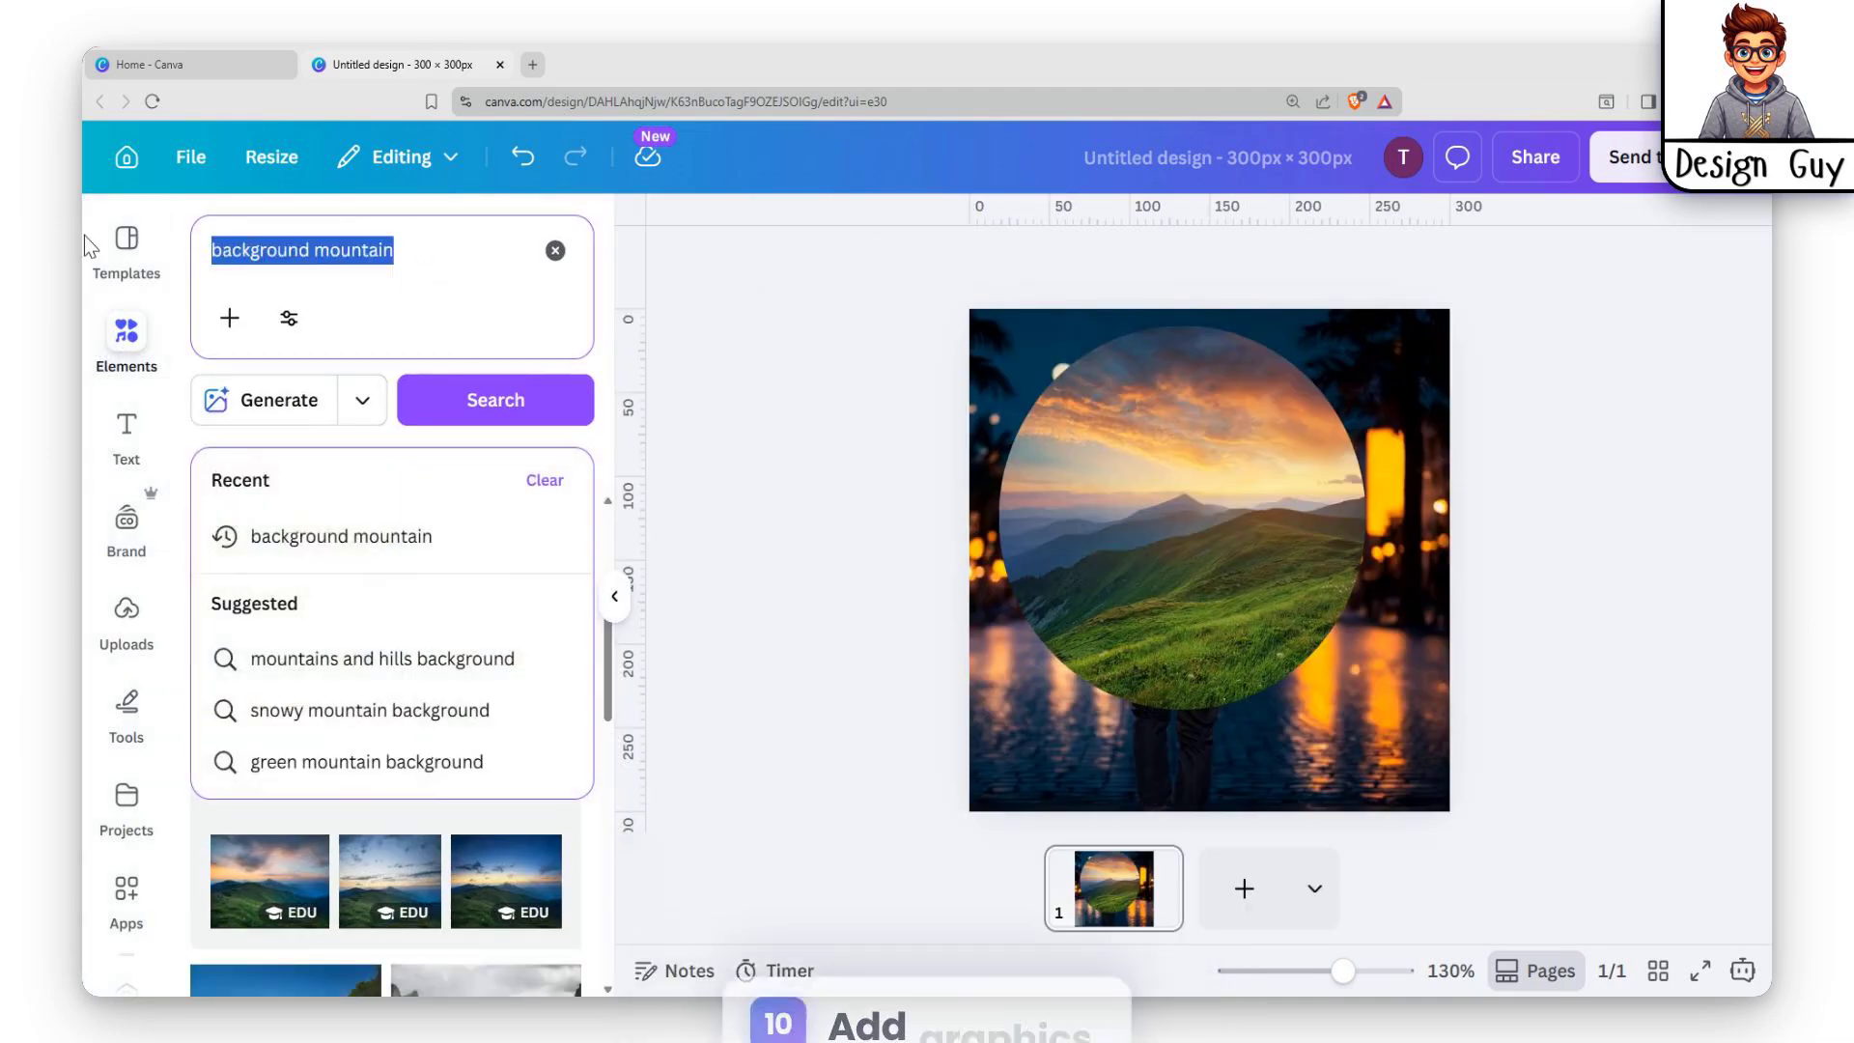
text(portal)
key(Return)
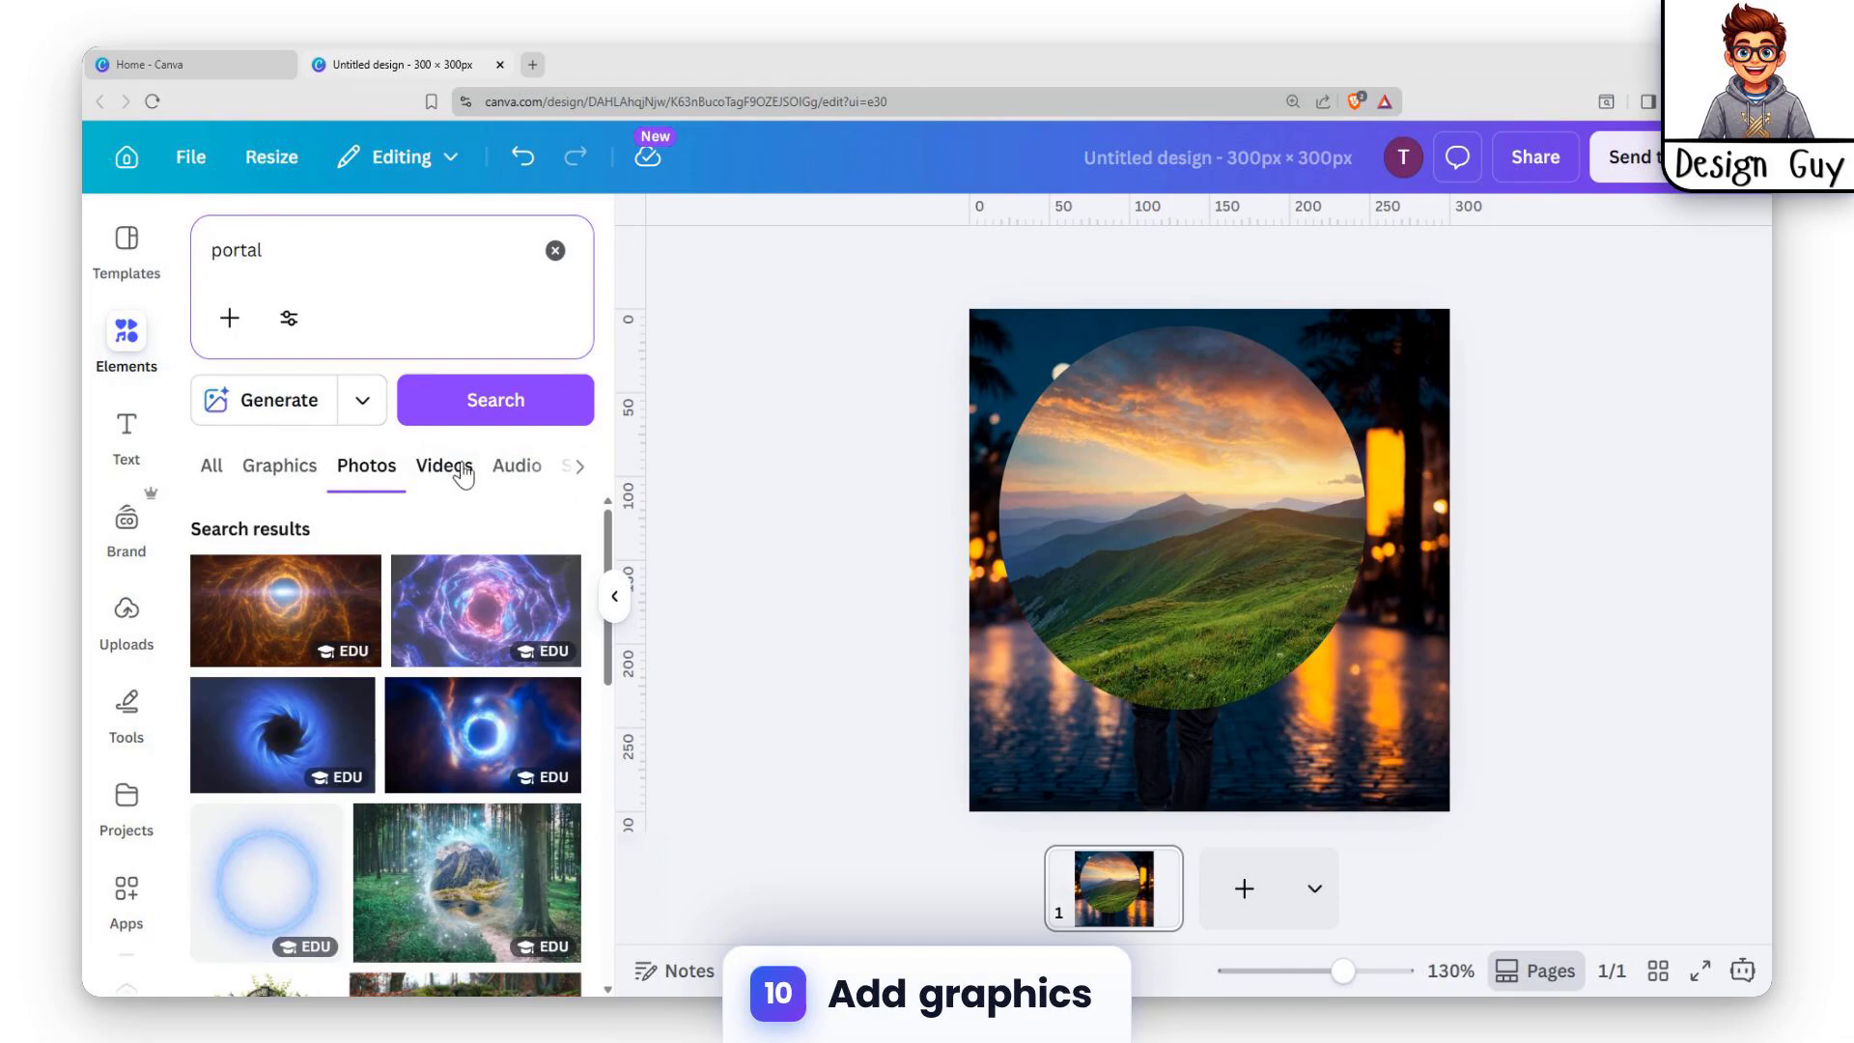
click(279, 465)
- Try the blue lightning ring graphic enlarged over the mountain circle, and delete it
scroll(473, 666, down, 6)
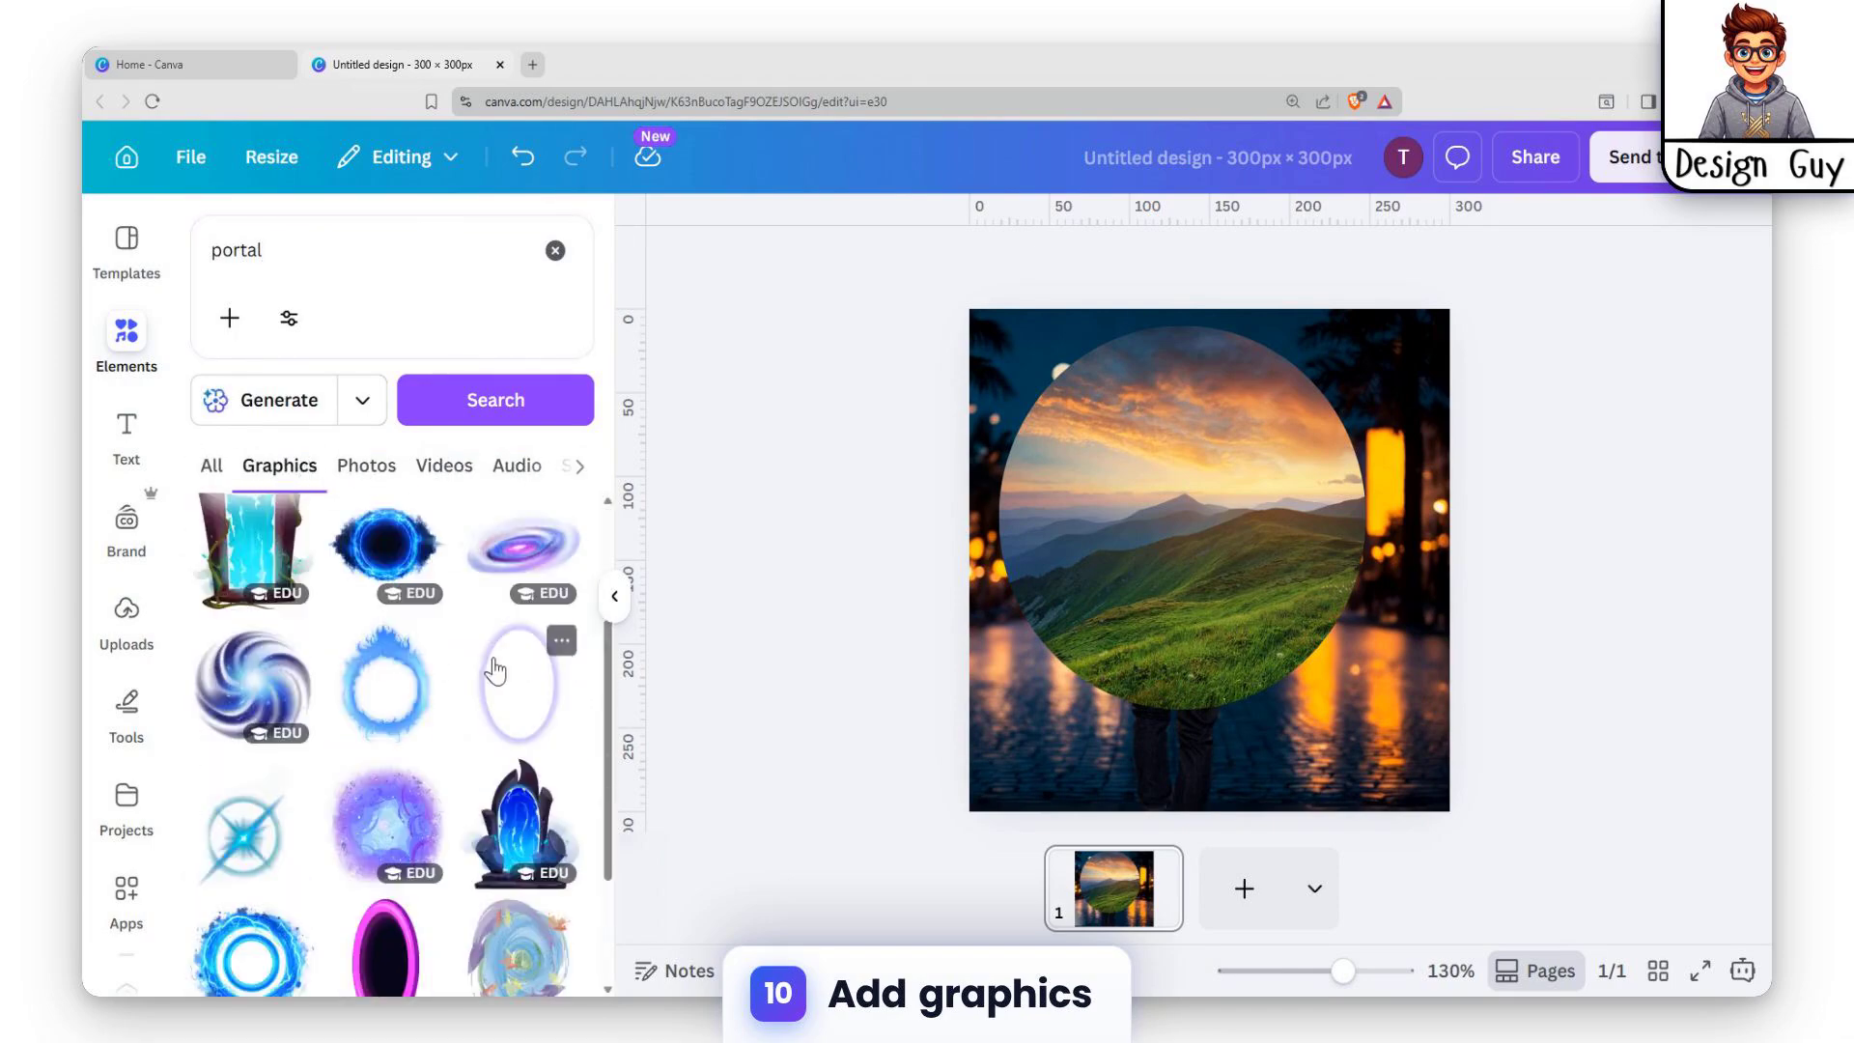
scroll(460, 679, up, 2)
scroll(447, 690, down, 4)
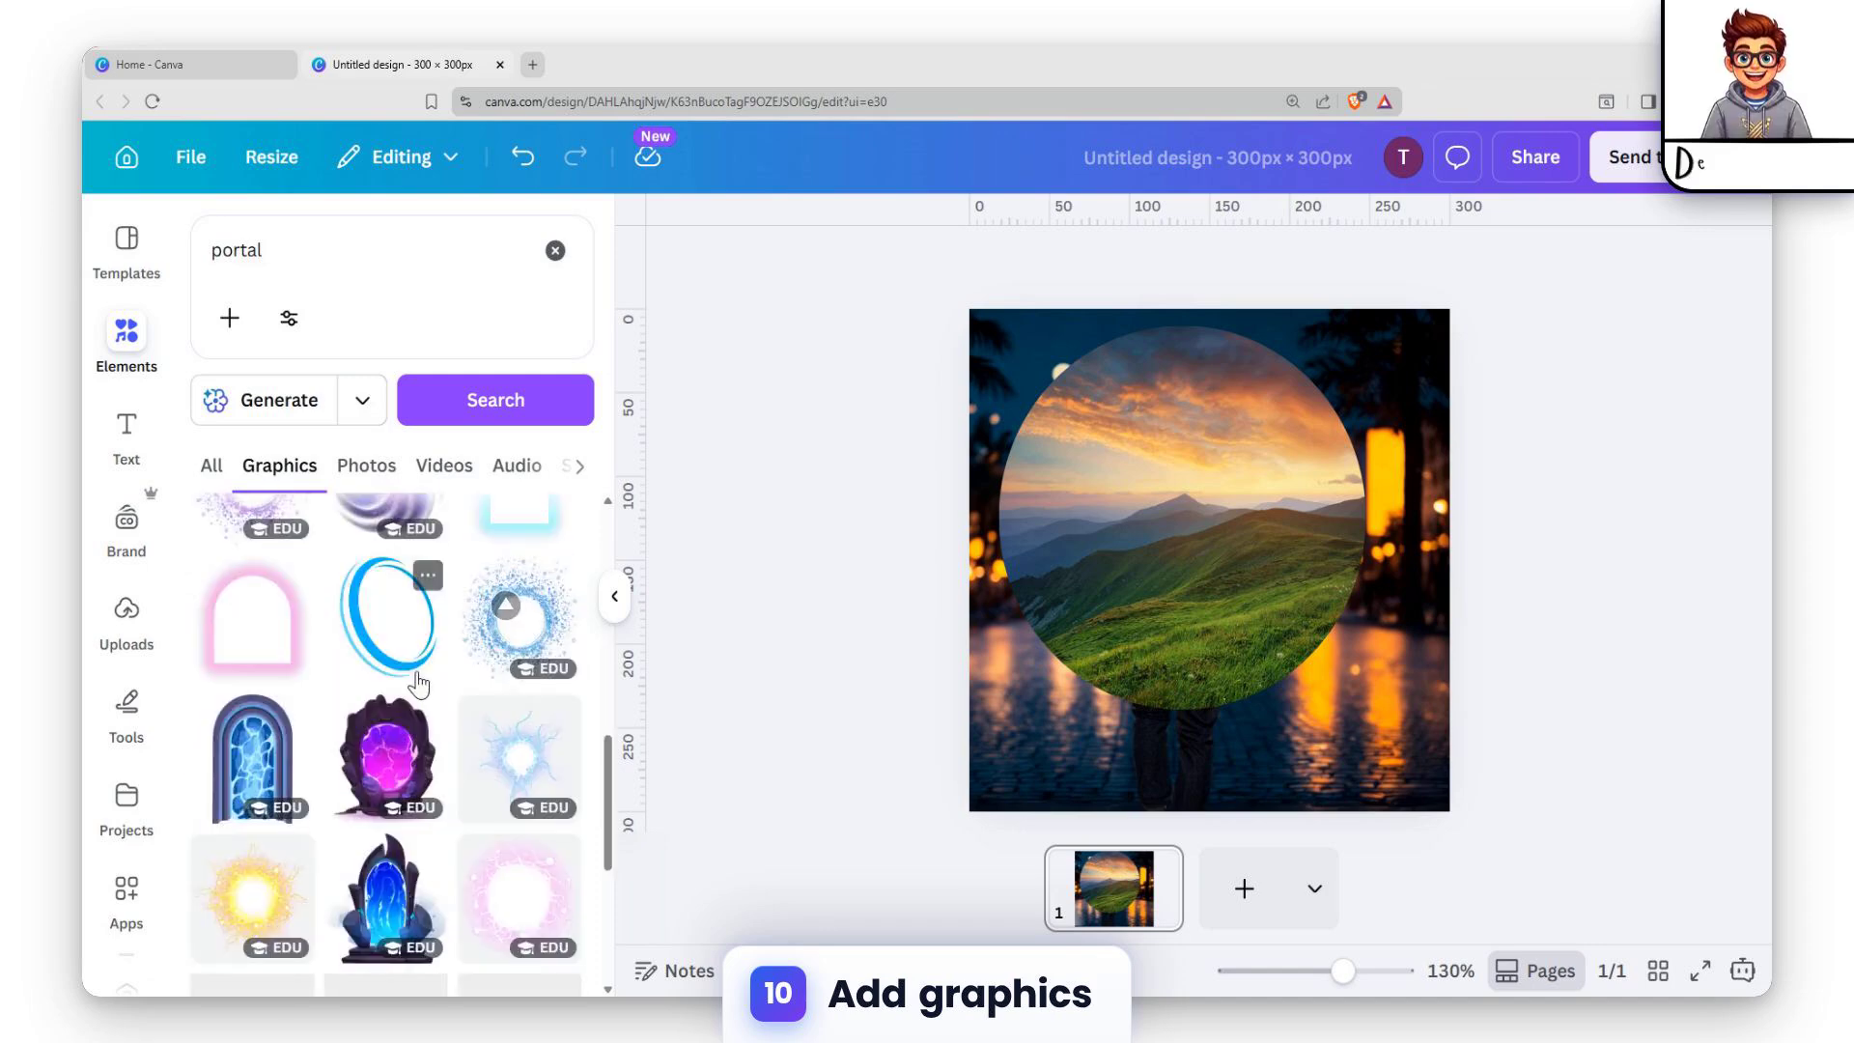
scroll(512, 749, down, 2)
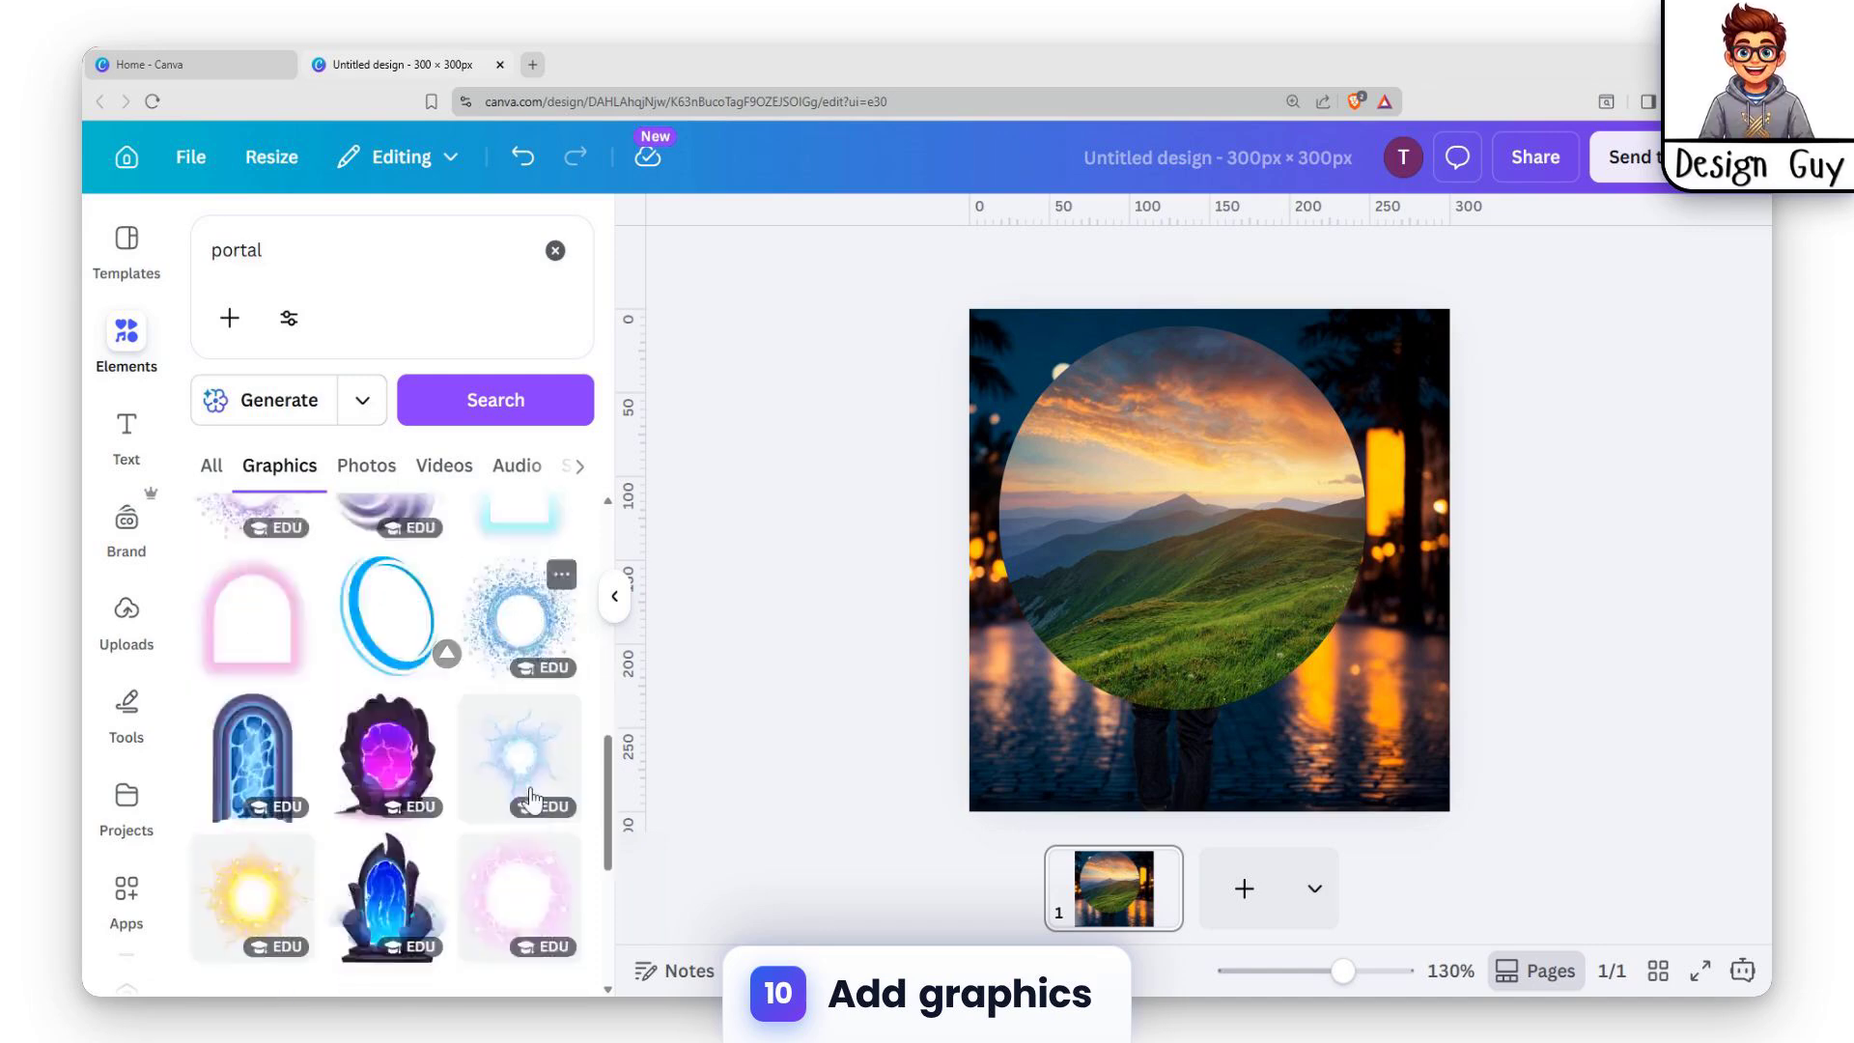
scroll(463, 749, up, 4)
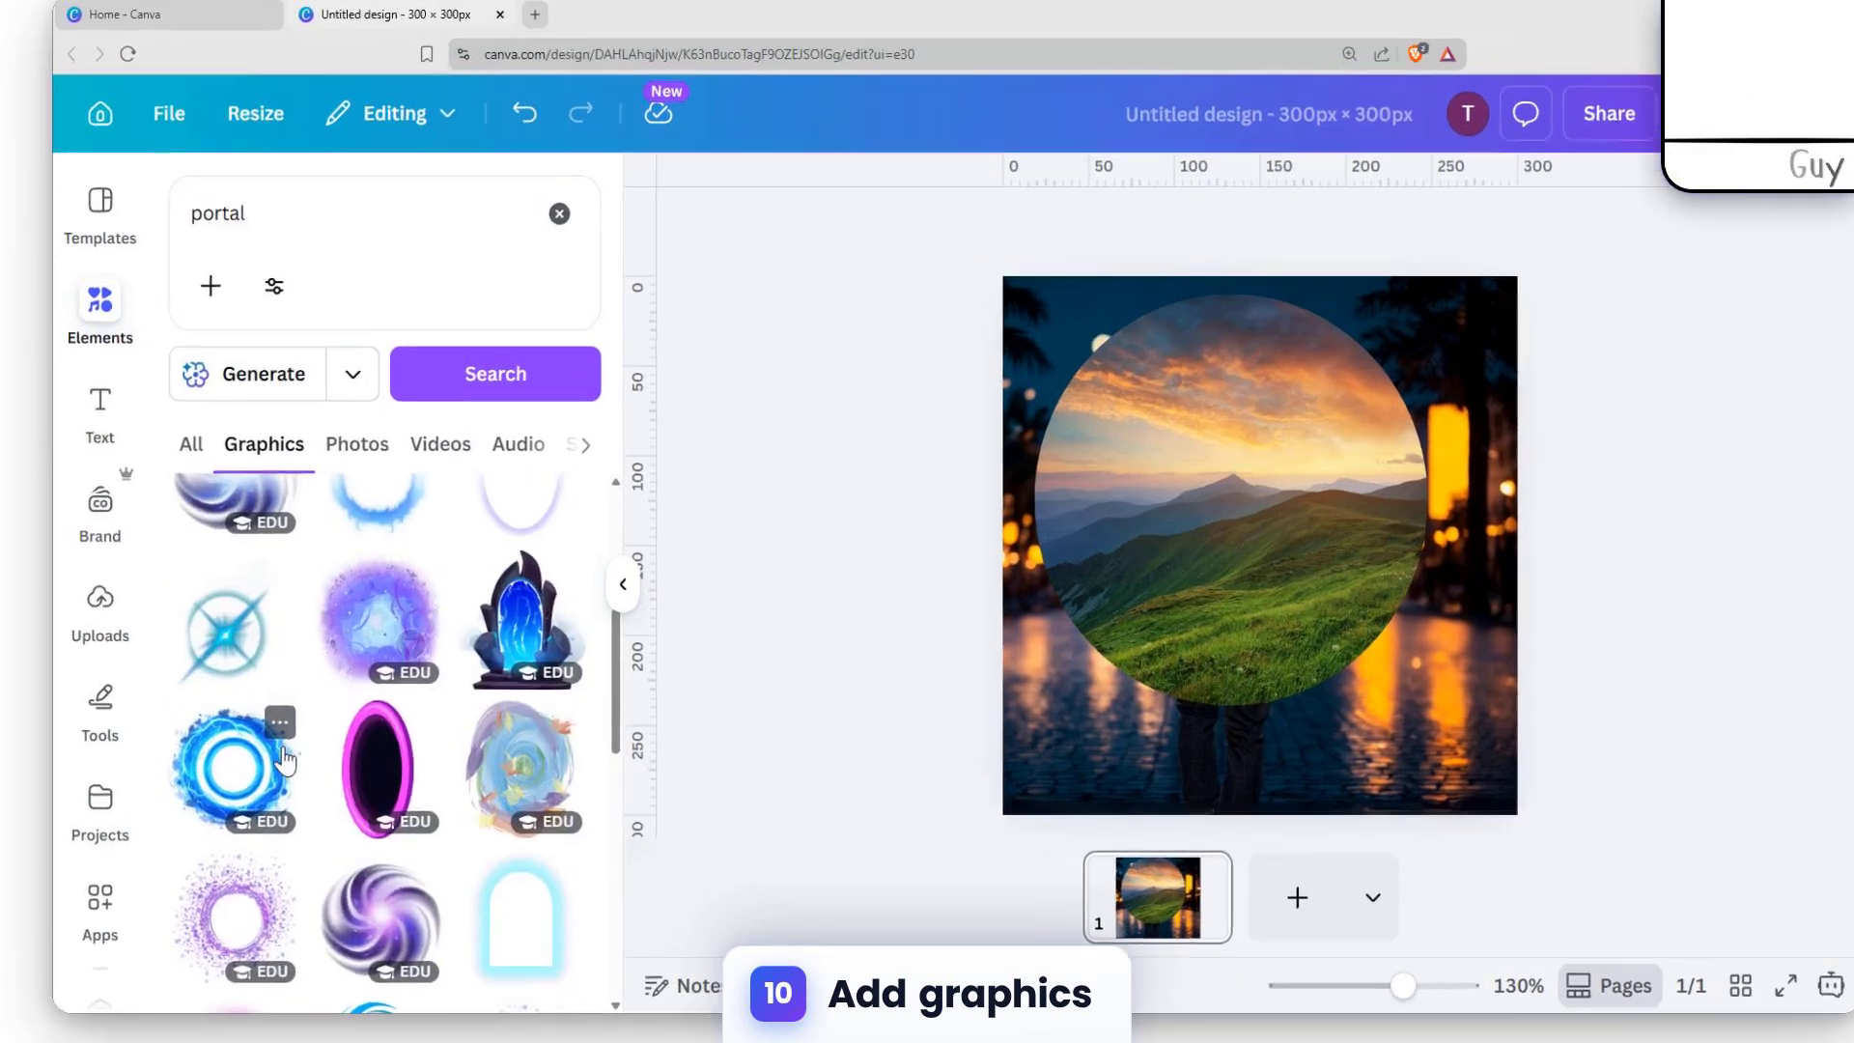
click(249, 767)
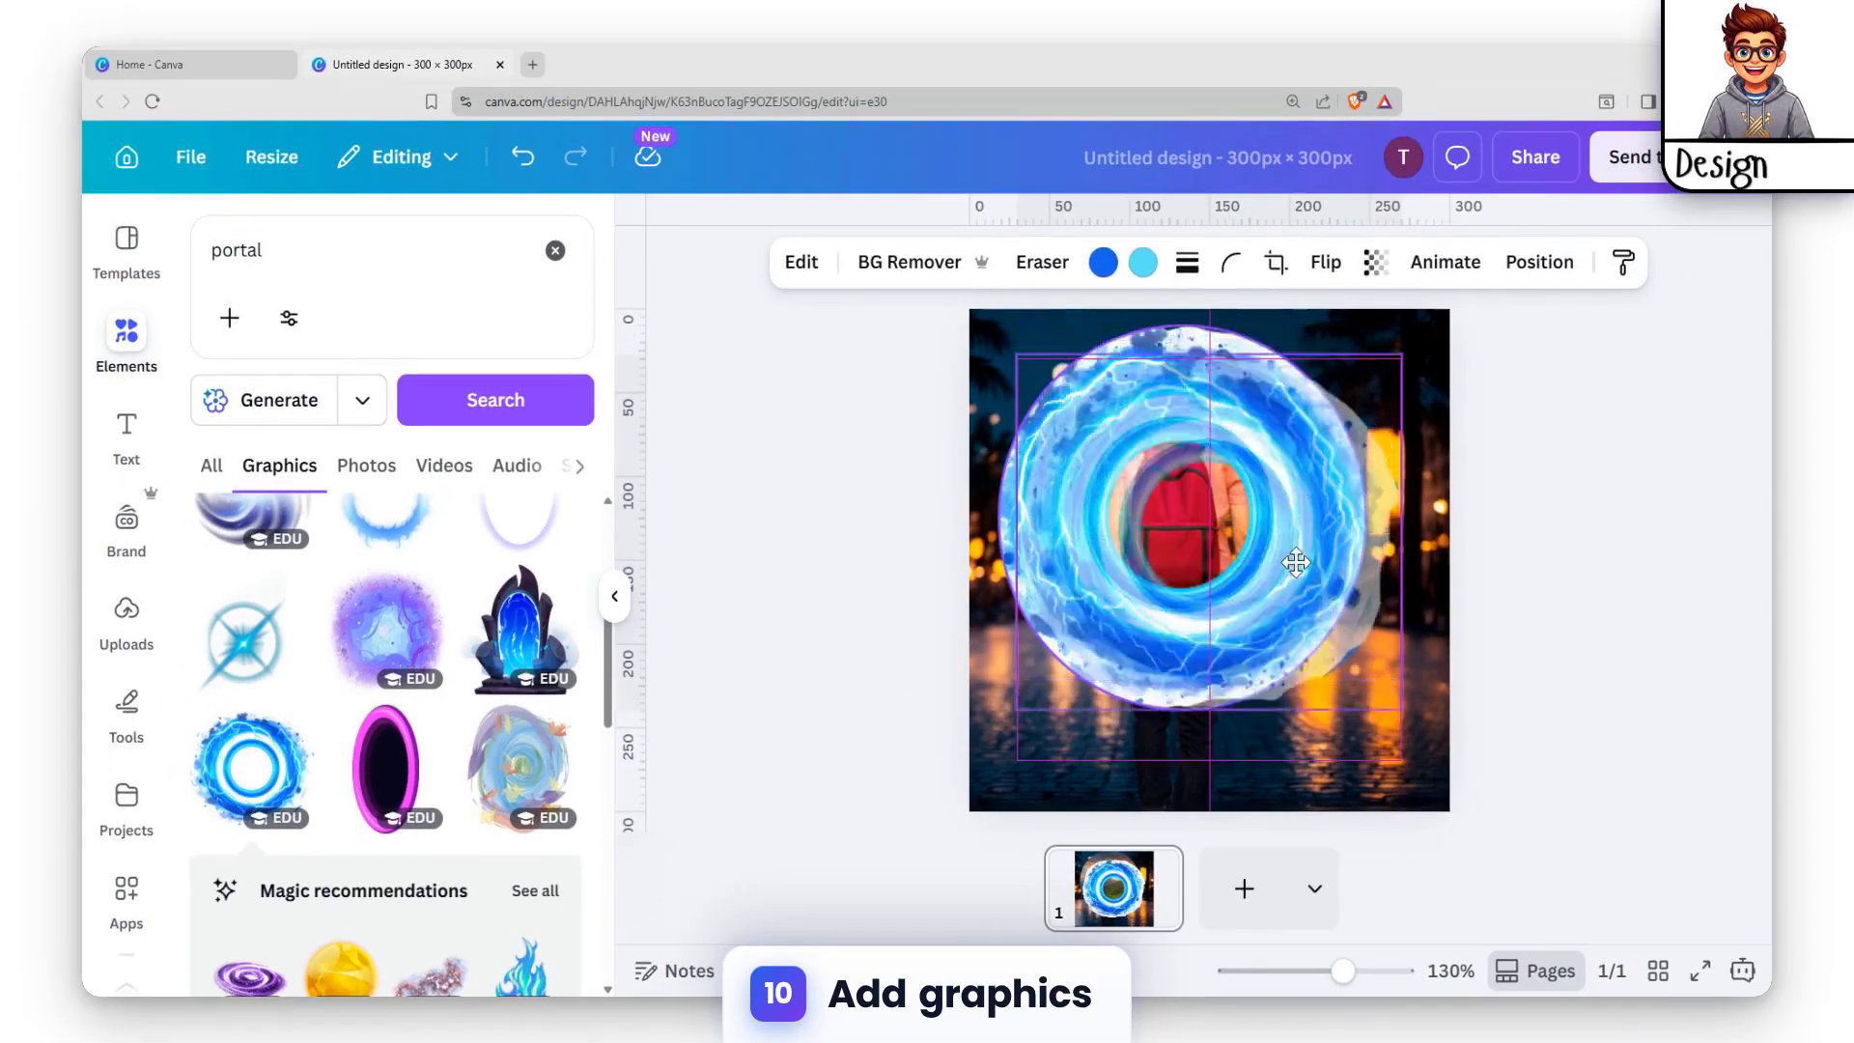
drag(1320, 596, 1440, 670)
drag(1133, 457, 1111, 437)
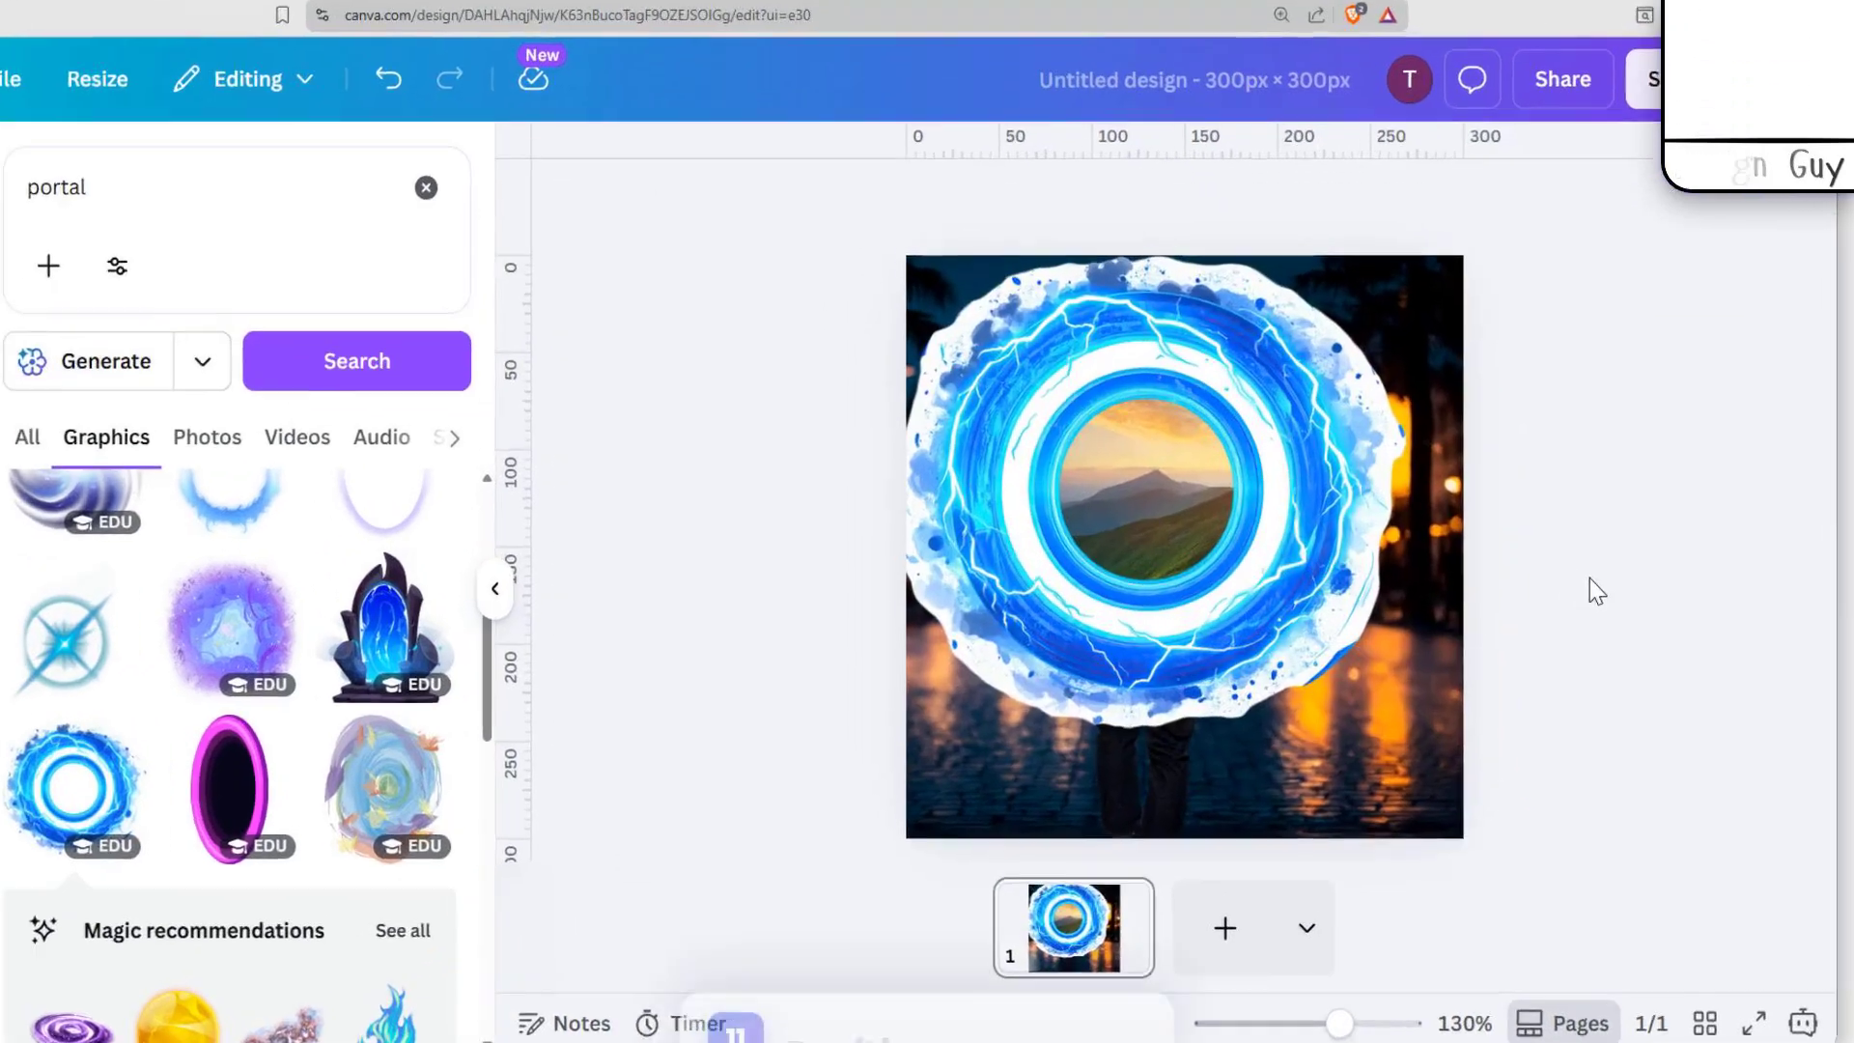
click(1304, 565)
key(Delete)
- Add the purple particle ring graphic, enlarge it beyond the page edges and position it so it encircles the mountain circle
scroll(297, 708, down, 4)
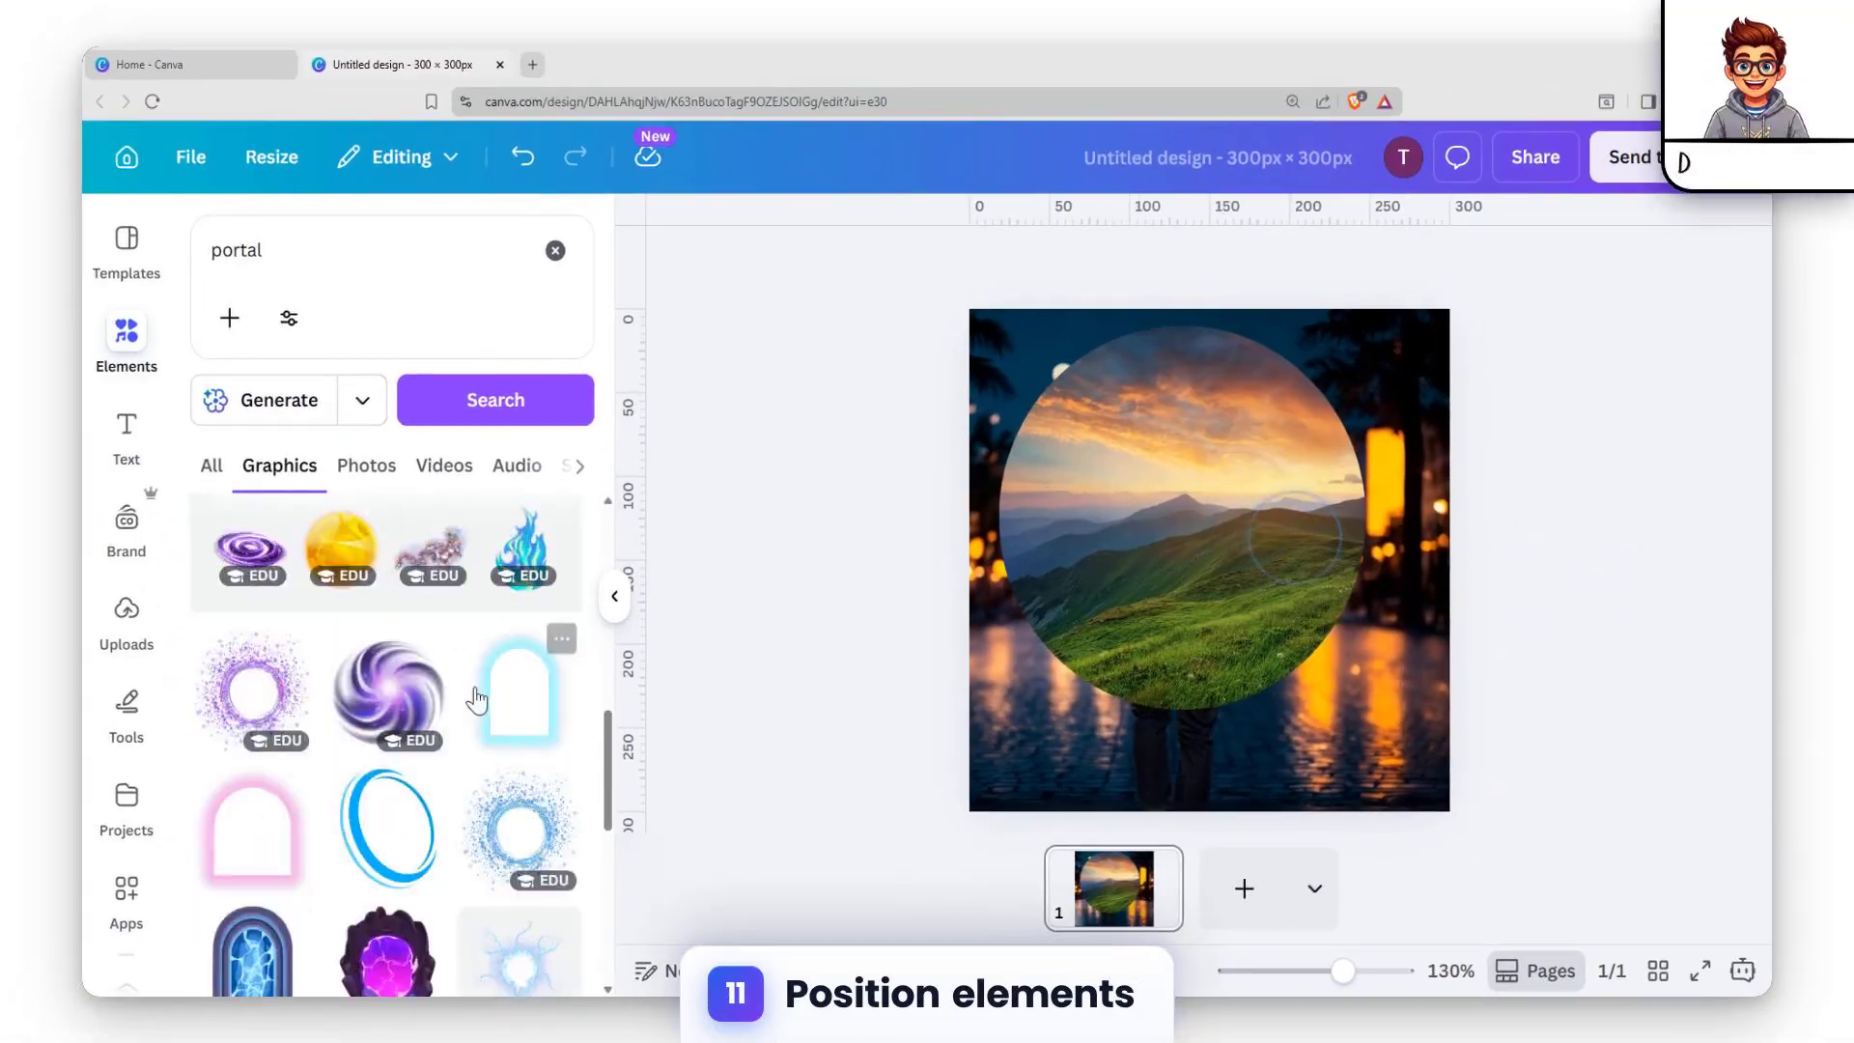
scroll(301, 711, up, 4)
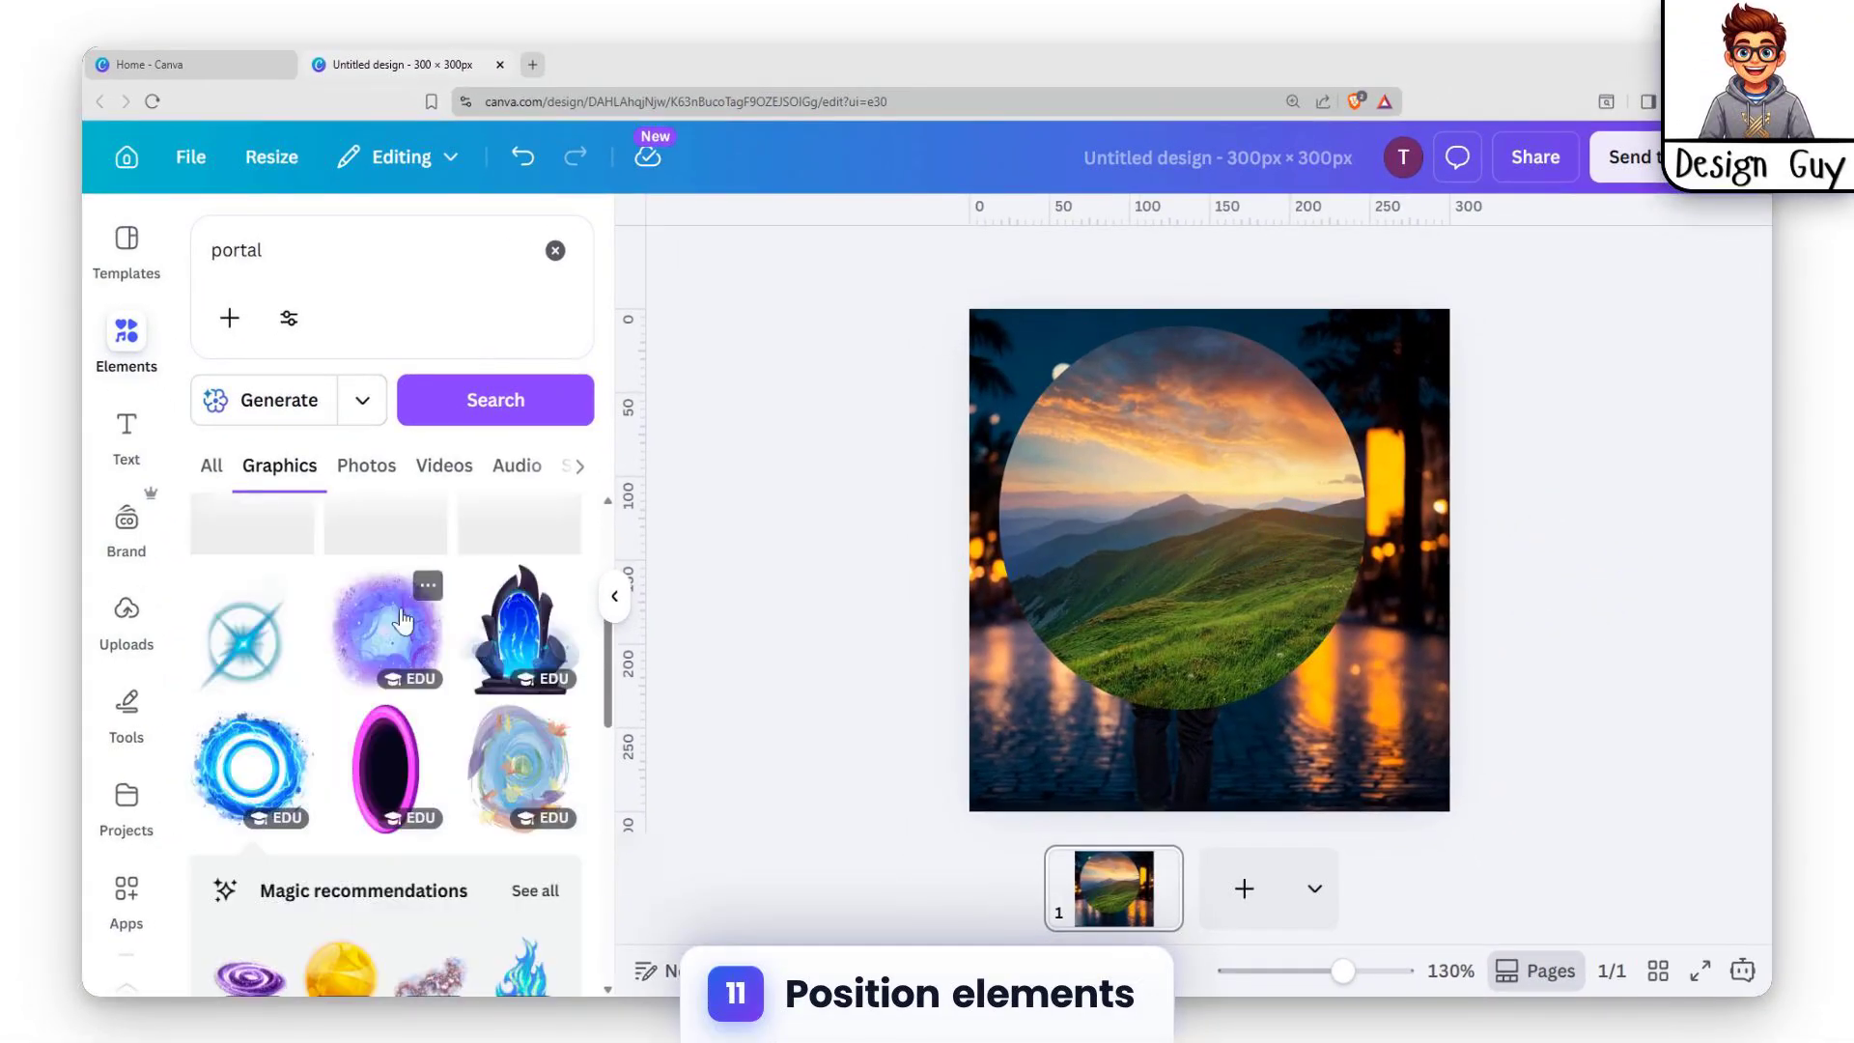
scroll(391, 696, down, 3)
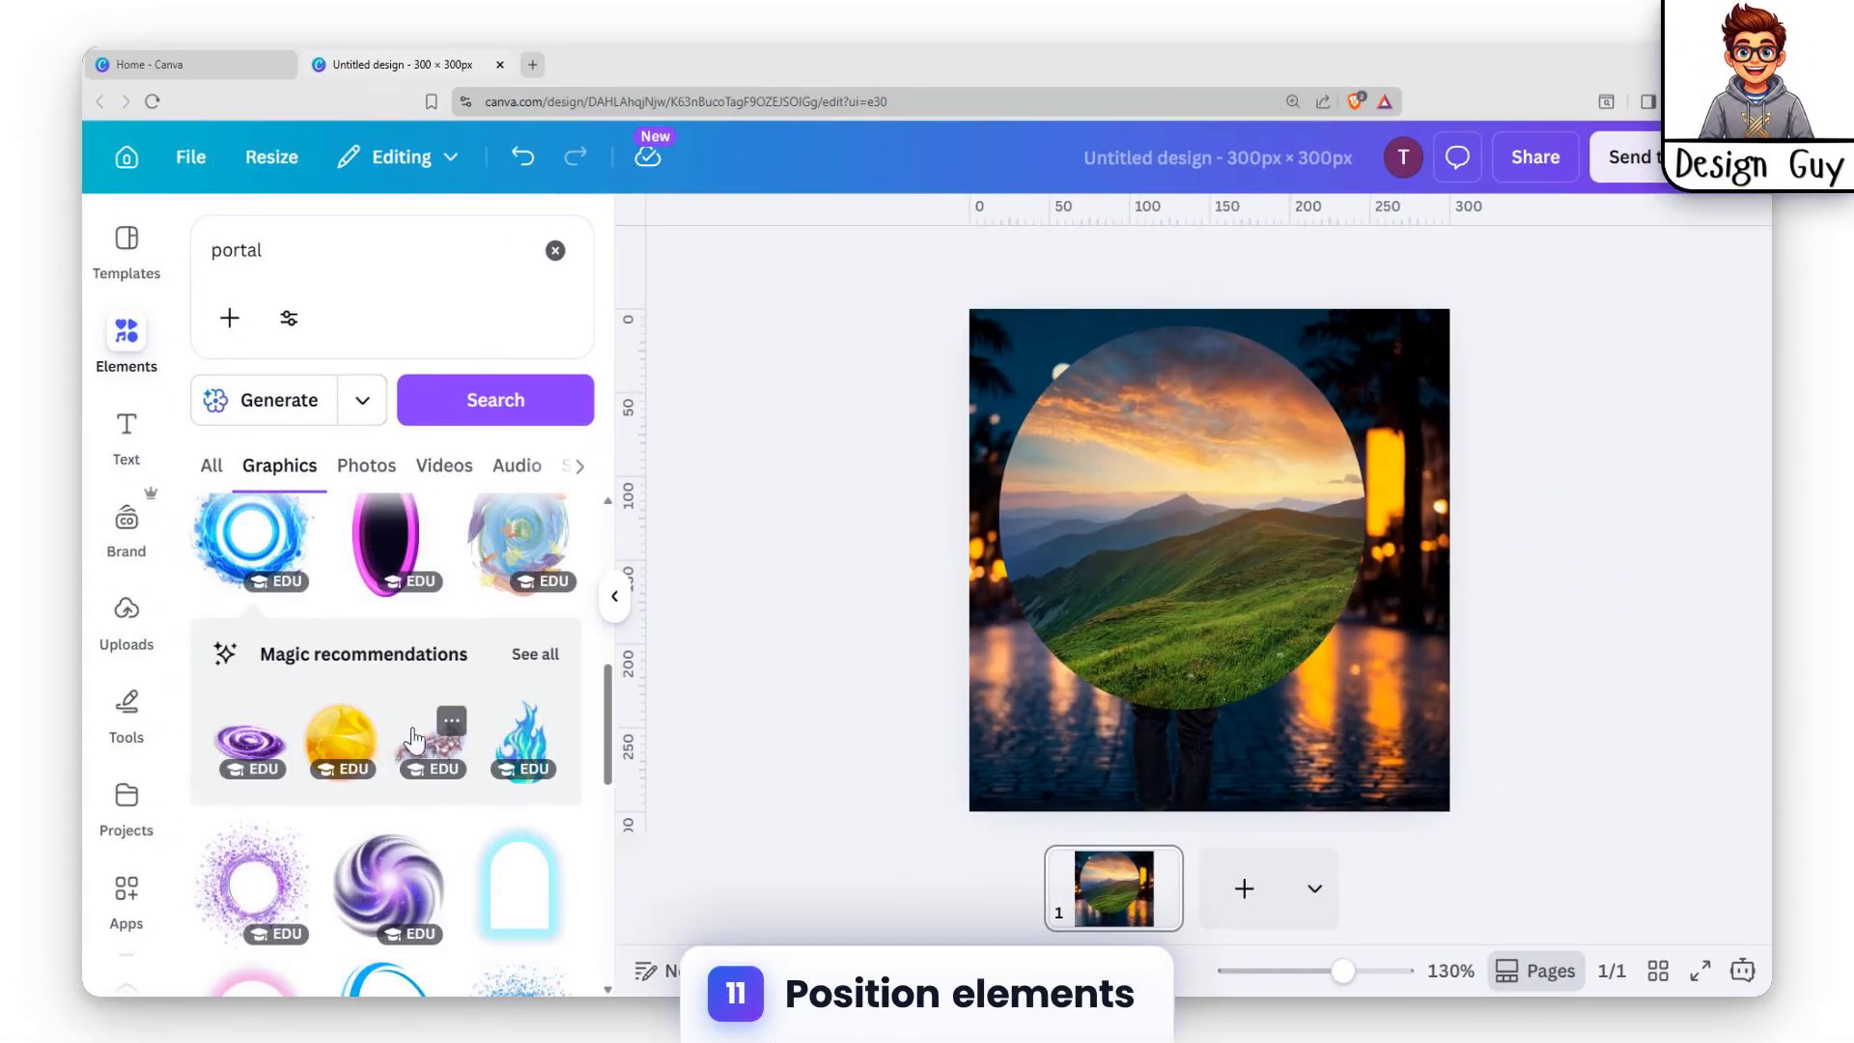
click(261, 877)
drag(1335, 545, 1532, 550)
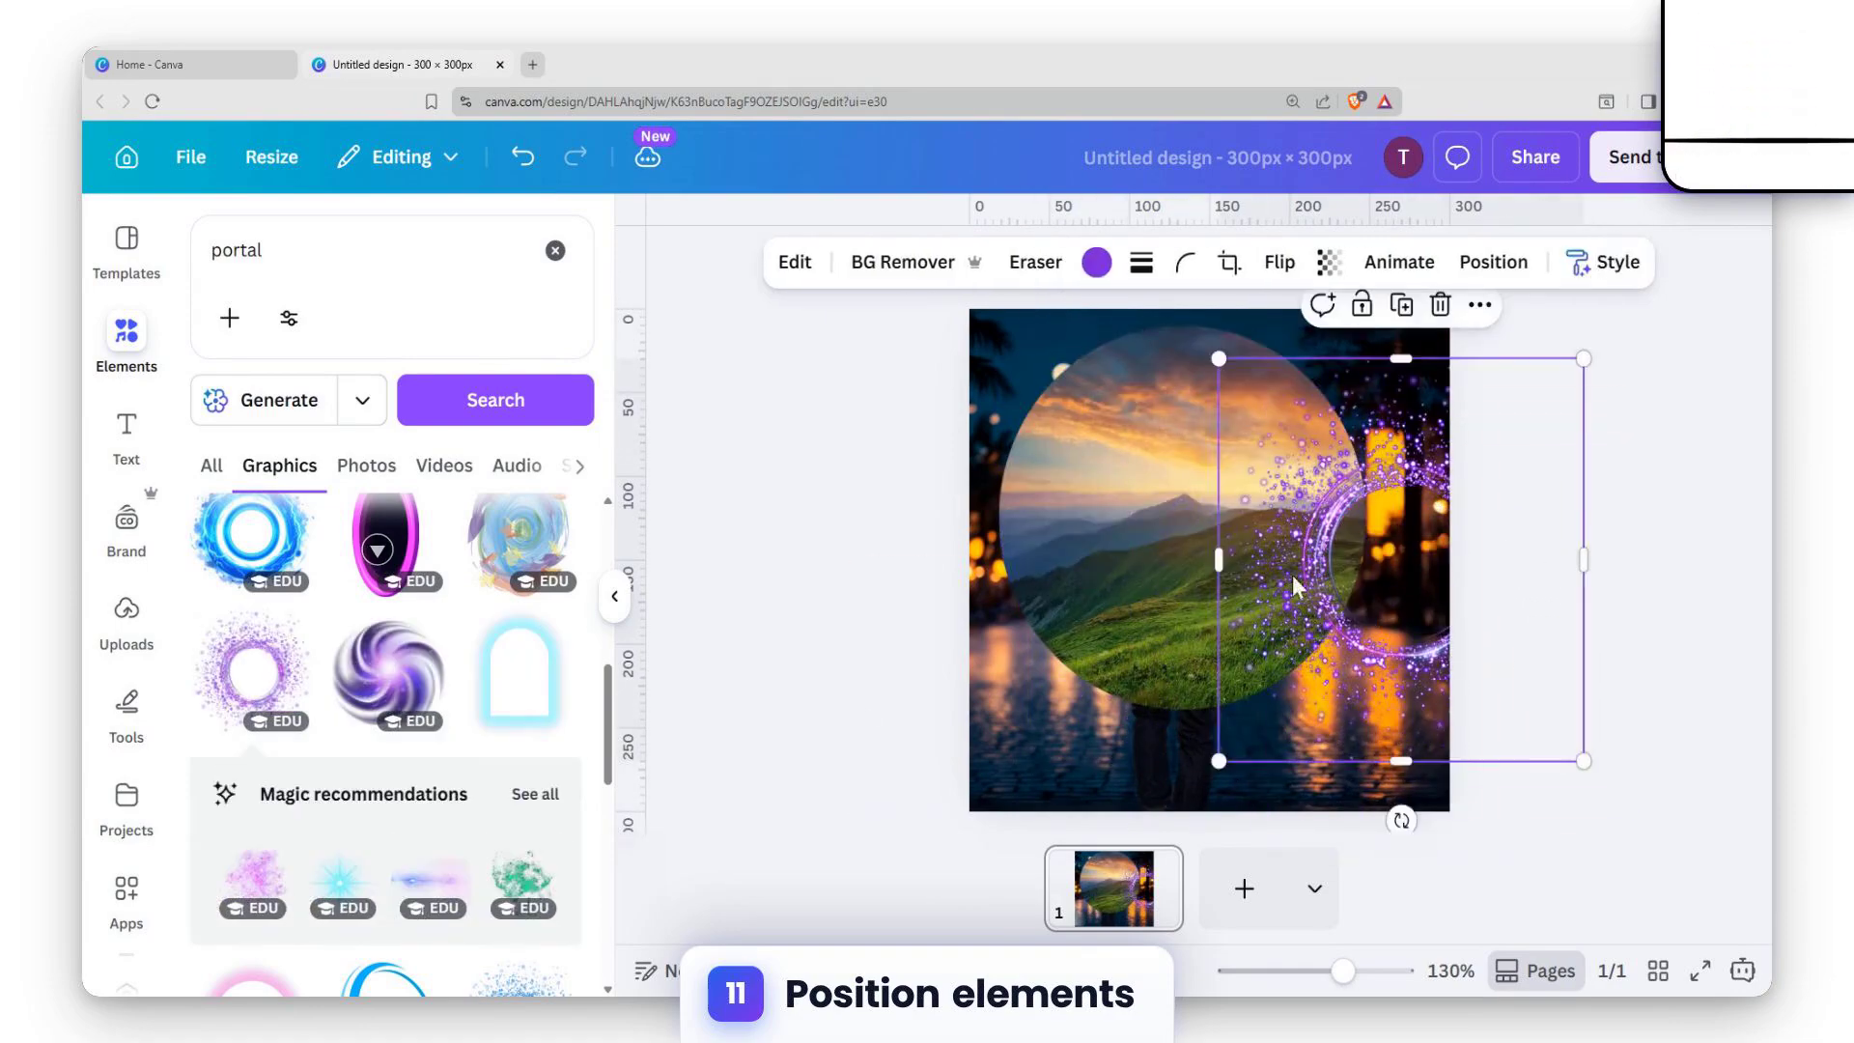
drag(1217, 358, 979, 95)
drag(975, 767, 784, 813)
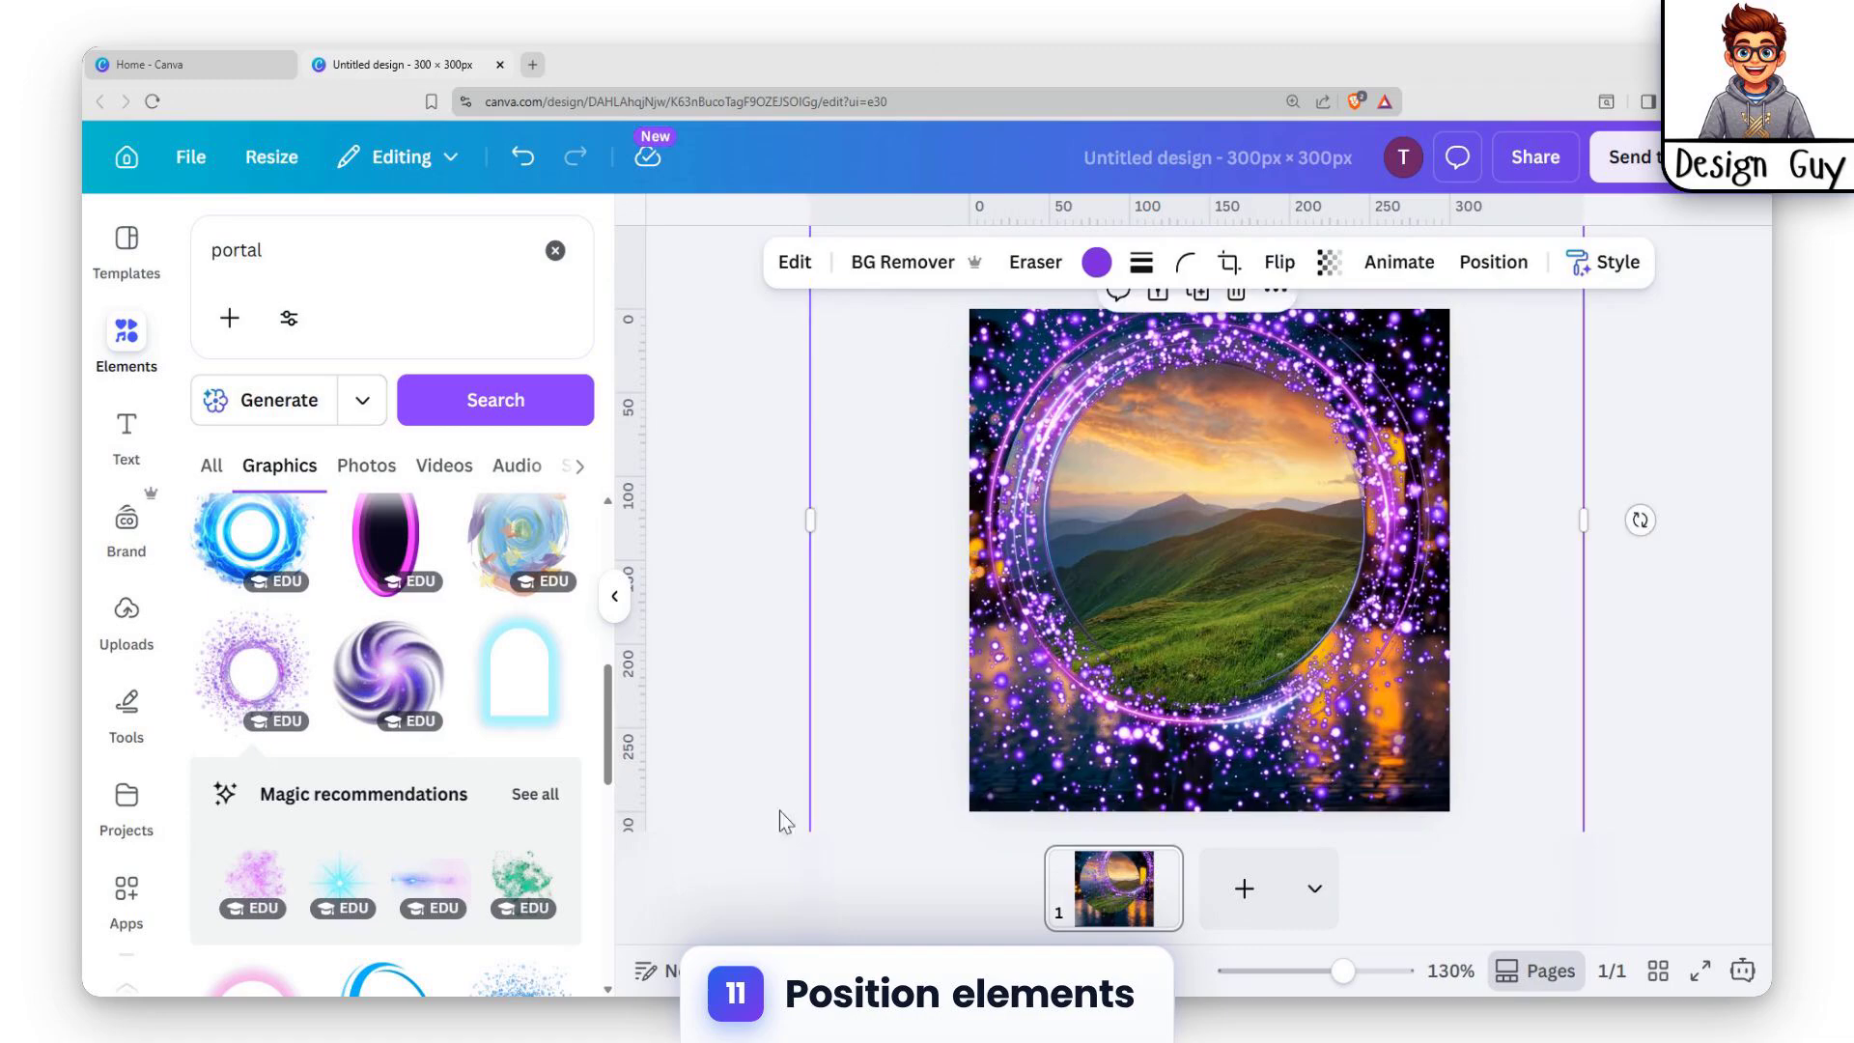
mouse_move(1400, 661)
mouse_down()
mouse_move(1337, 663)
mouse_move(1374, 659)
mouse_up()
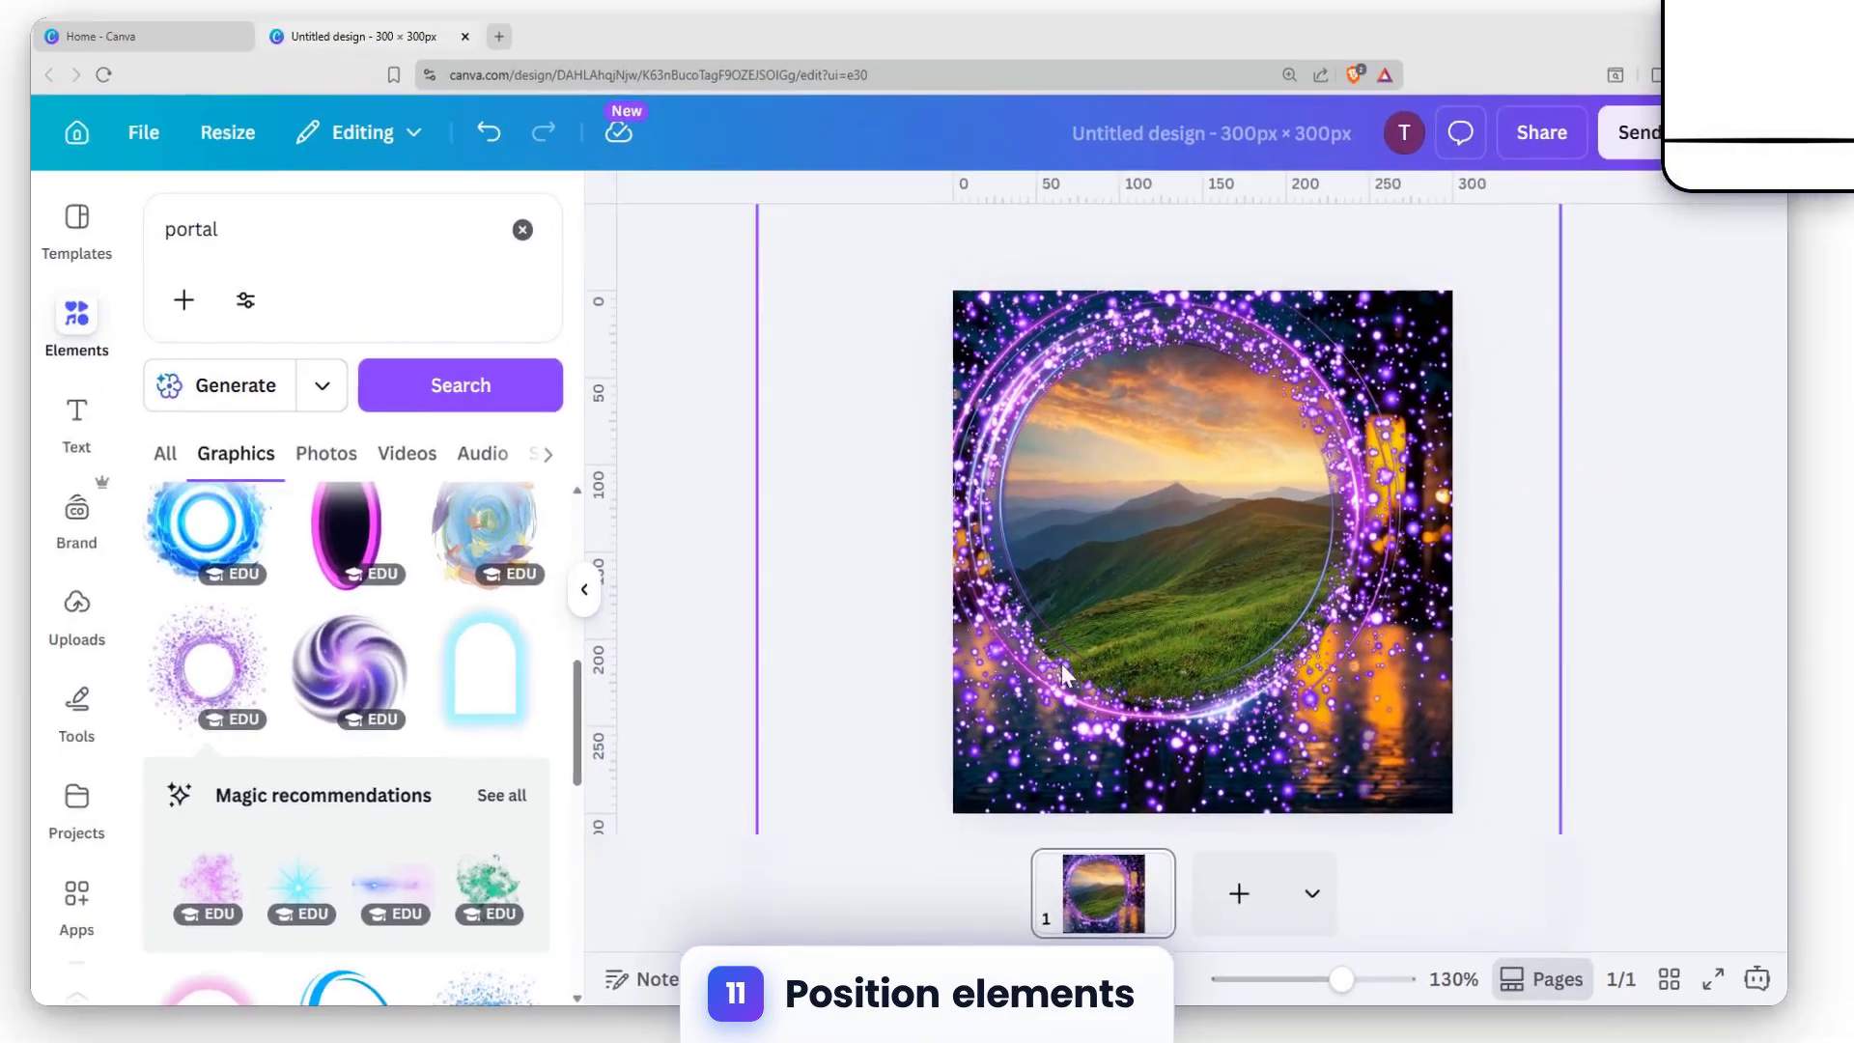
click(802, 505)
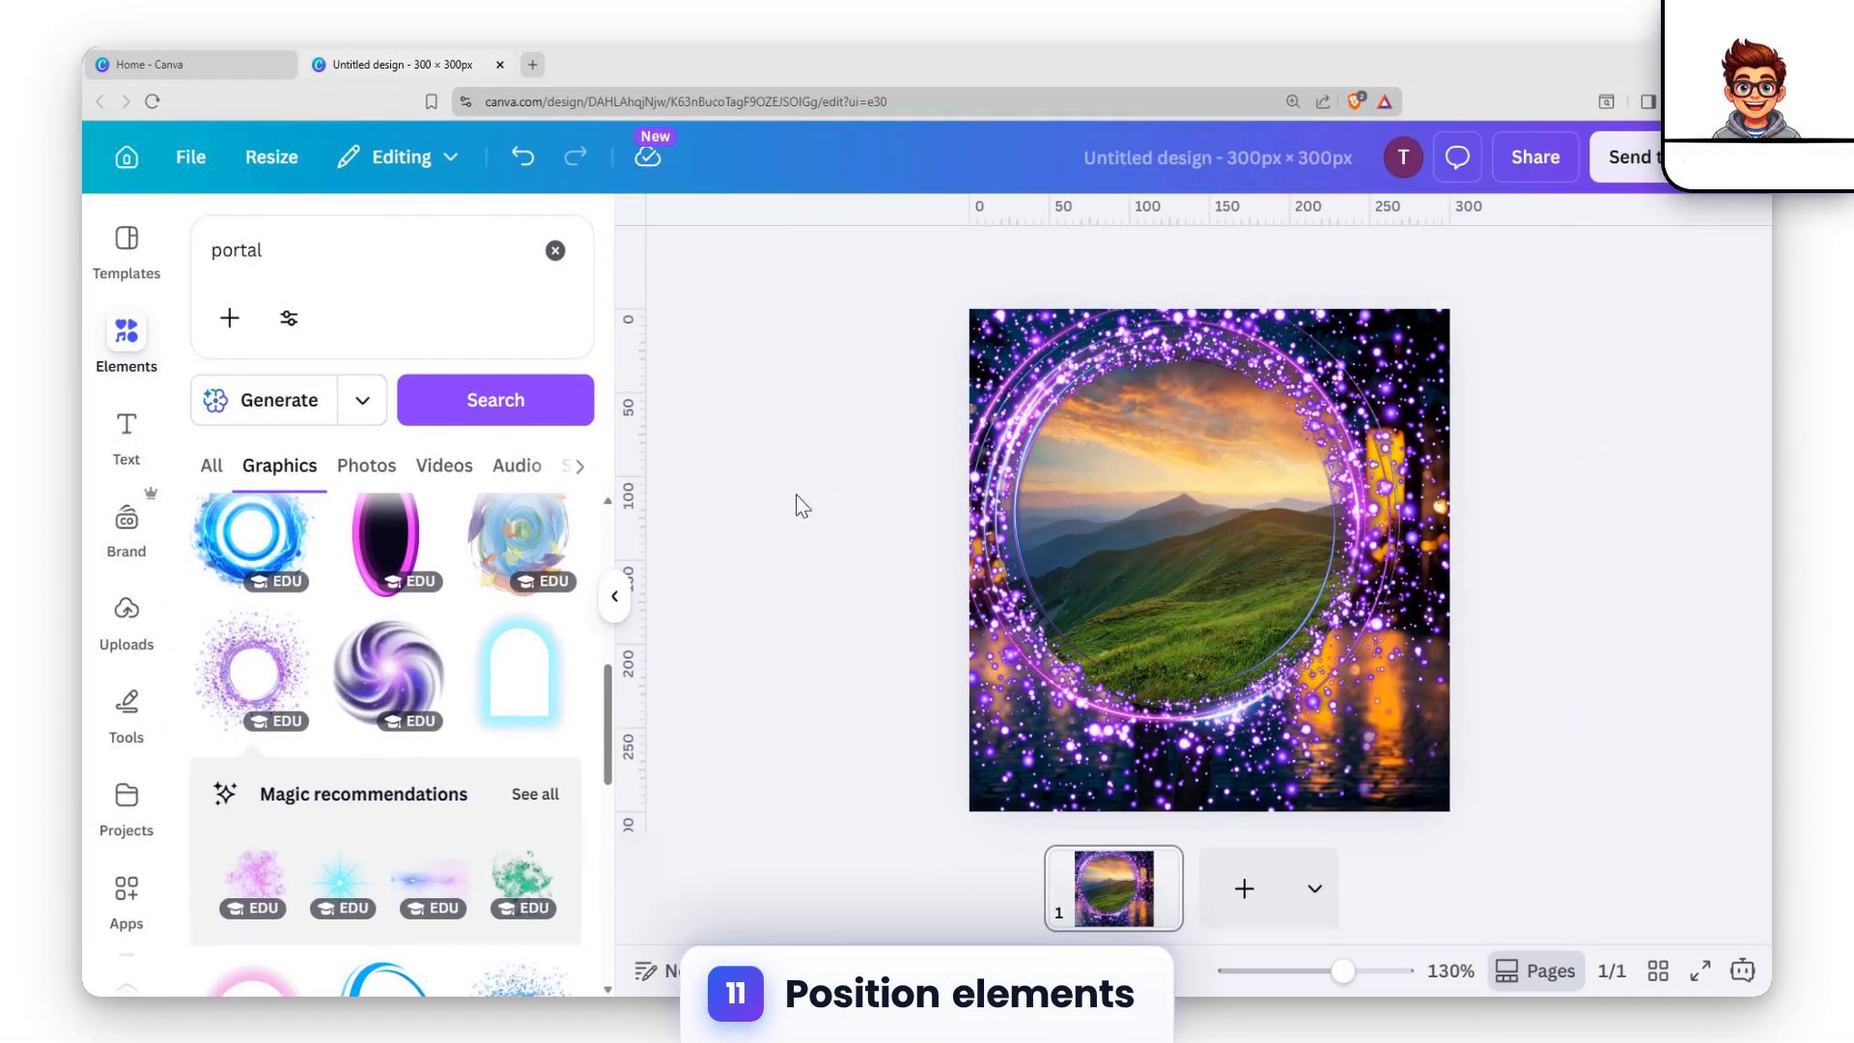
- Group the purple particle ring with the mountain circle and move the group slightly up and to the left on the page
click(1339, 746)
click(1510, 261)
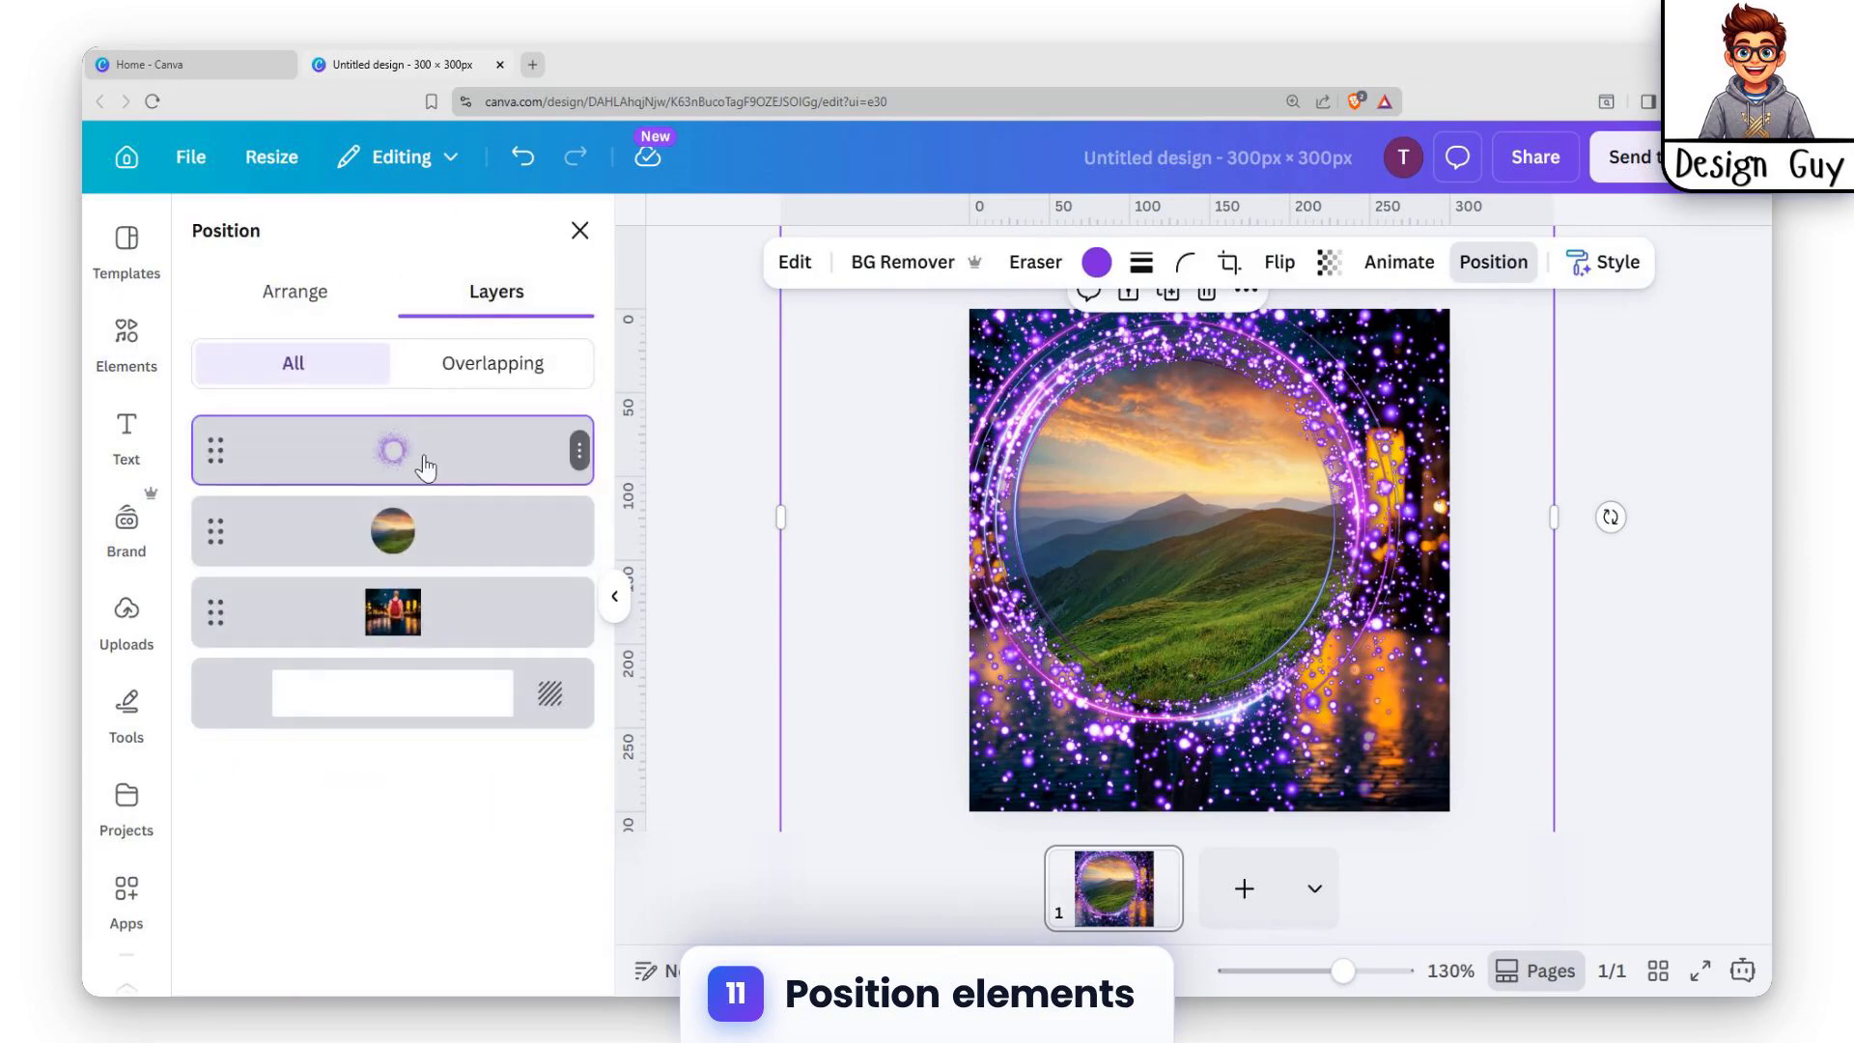
shift+click(447, 531)
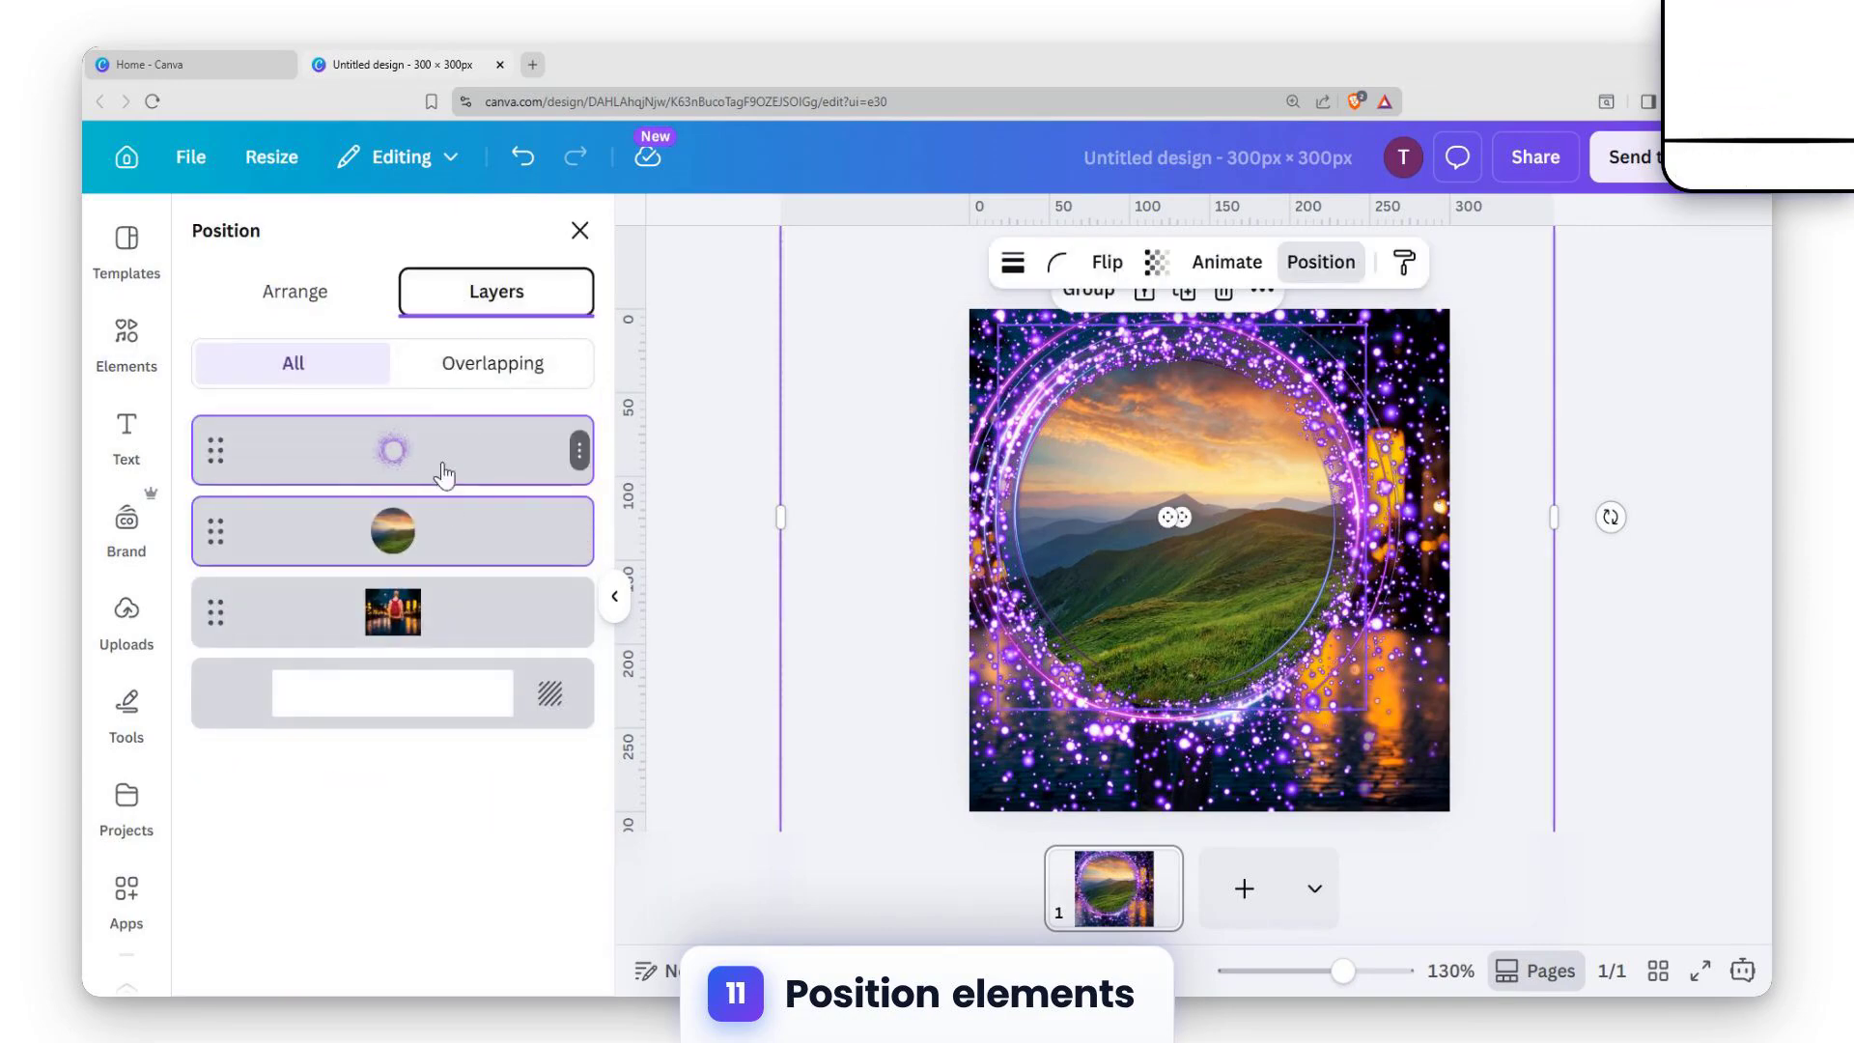
key(ctrl+g)
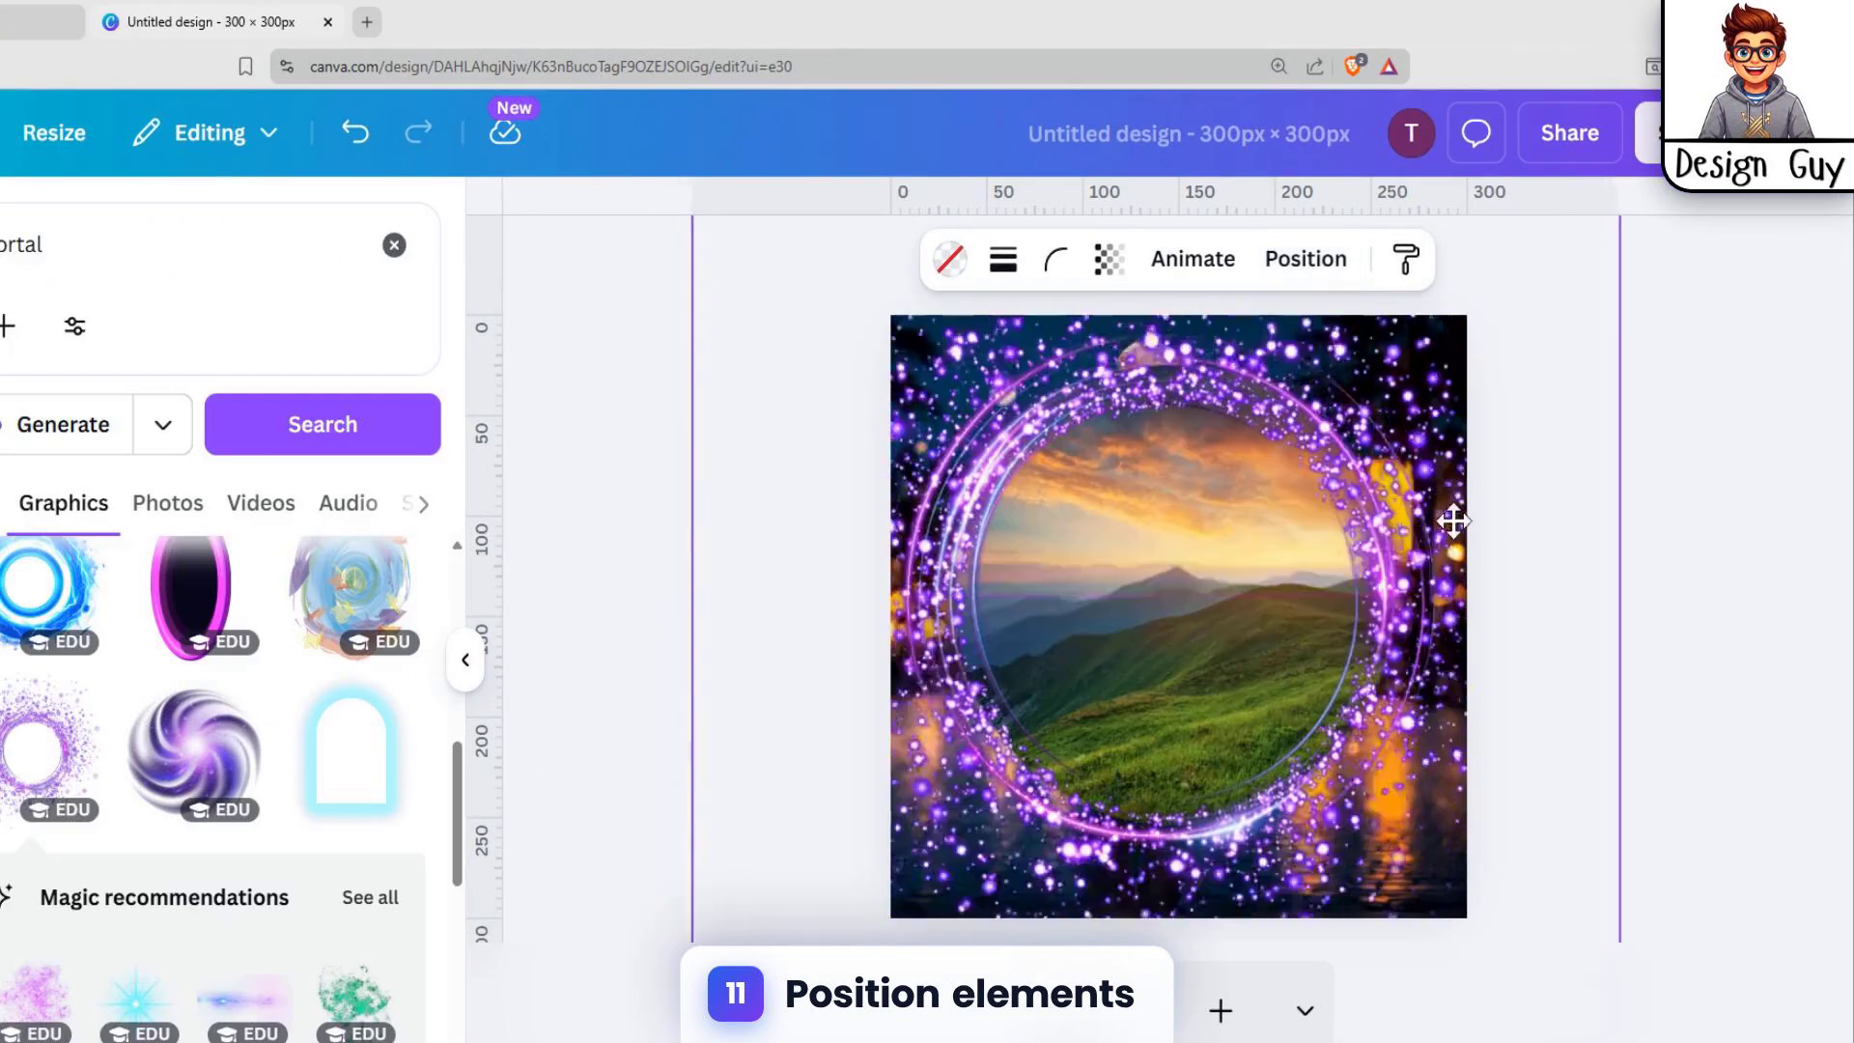
drag(1454, 521, 1439, 471)
- Duplicate the night photo of the walking man, align the copy over the original and remove the copy's background
click(251, 599)
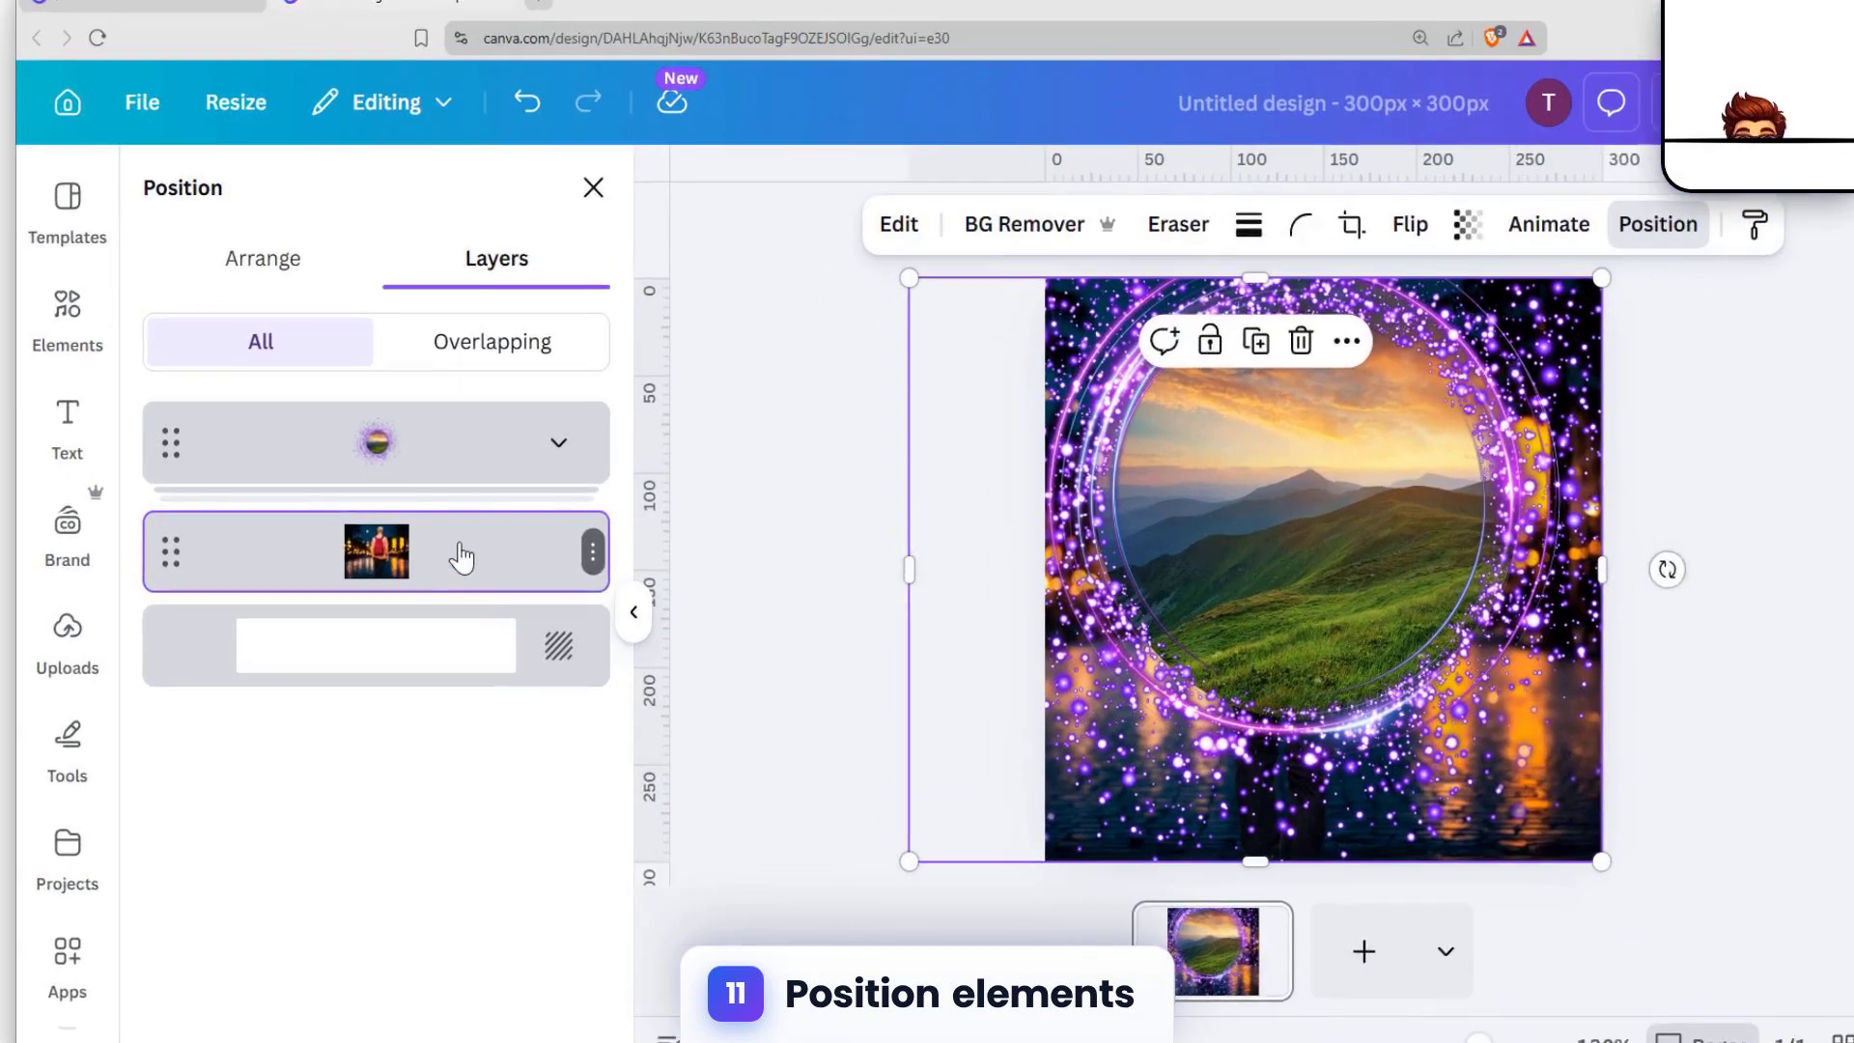
key(ctrl+d)
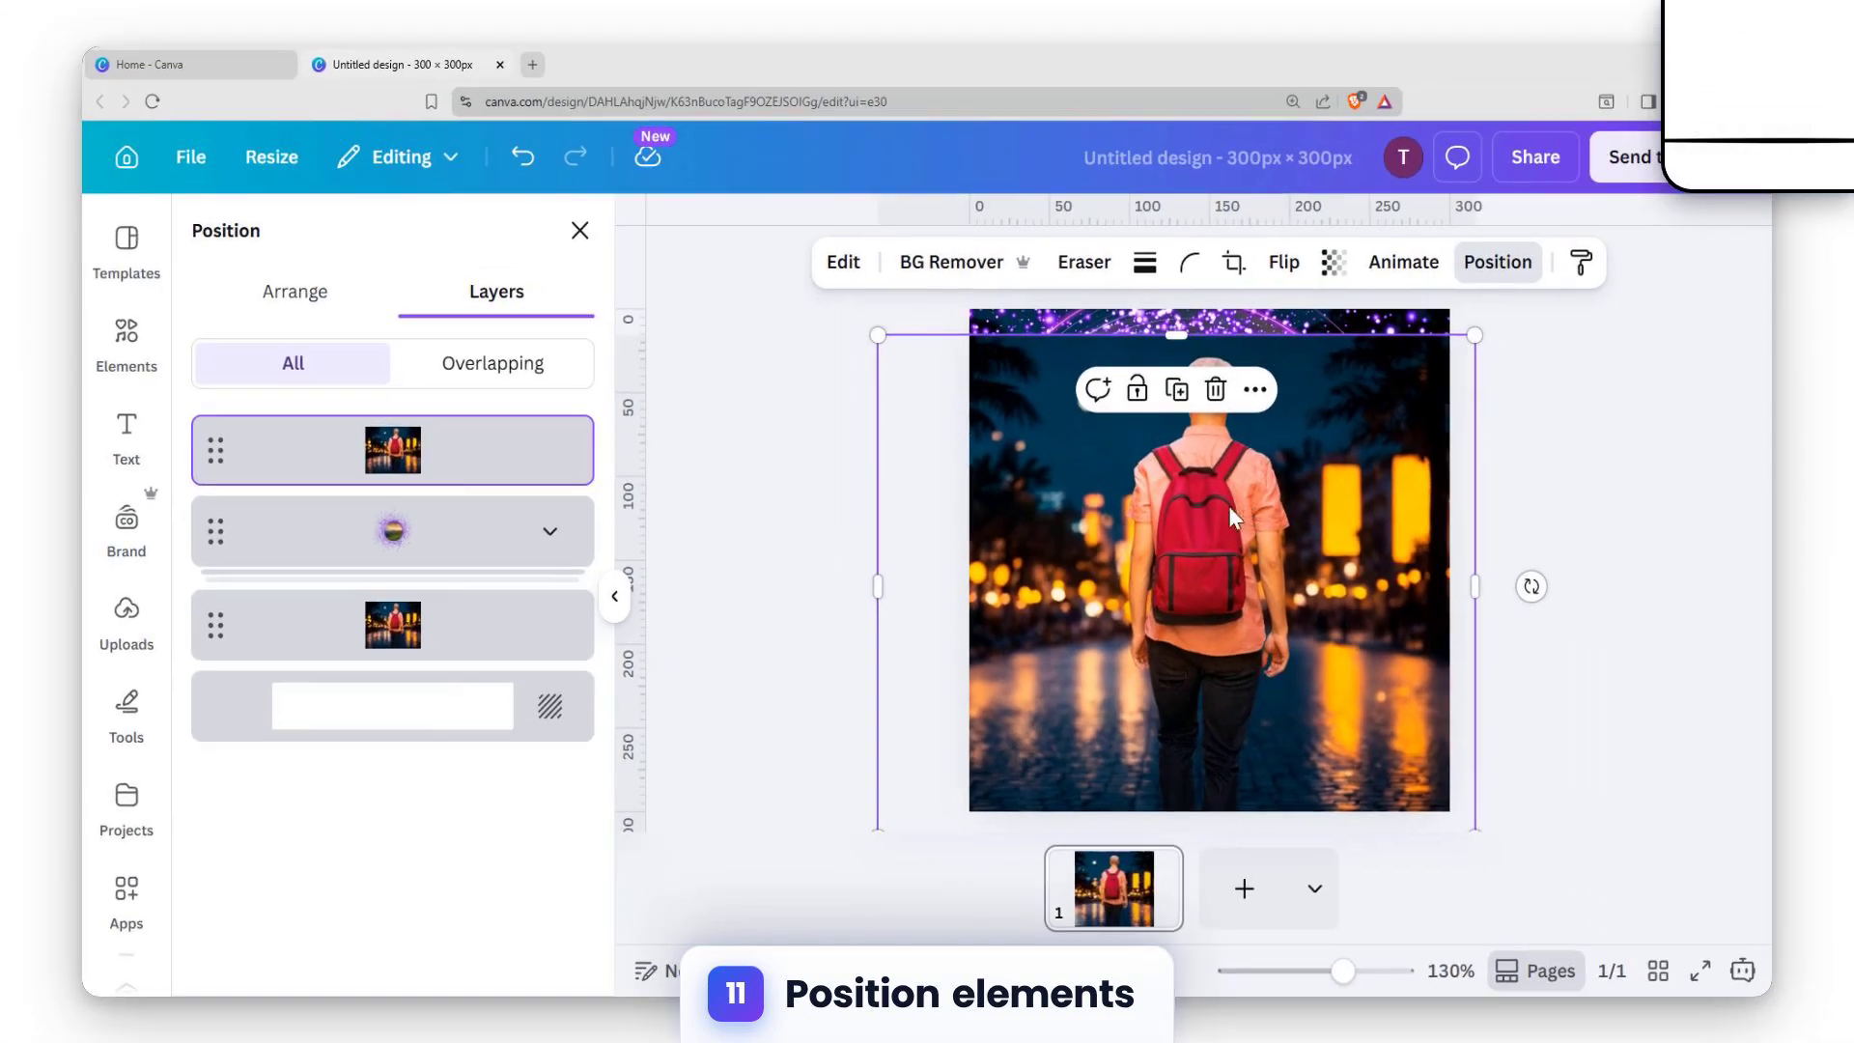
drag(1320, 534, 1184, 510)
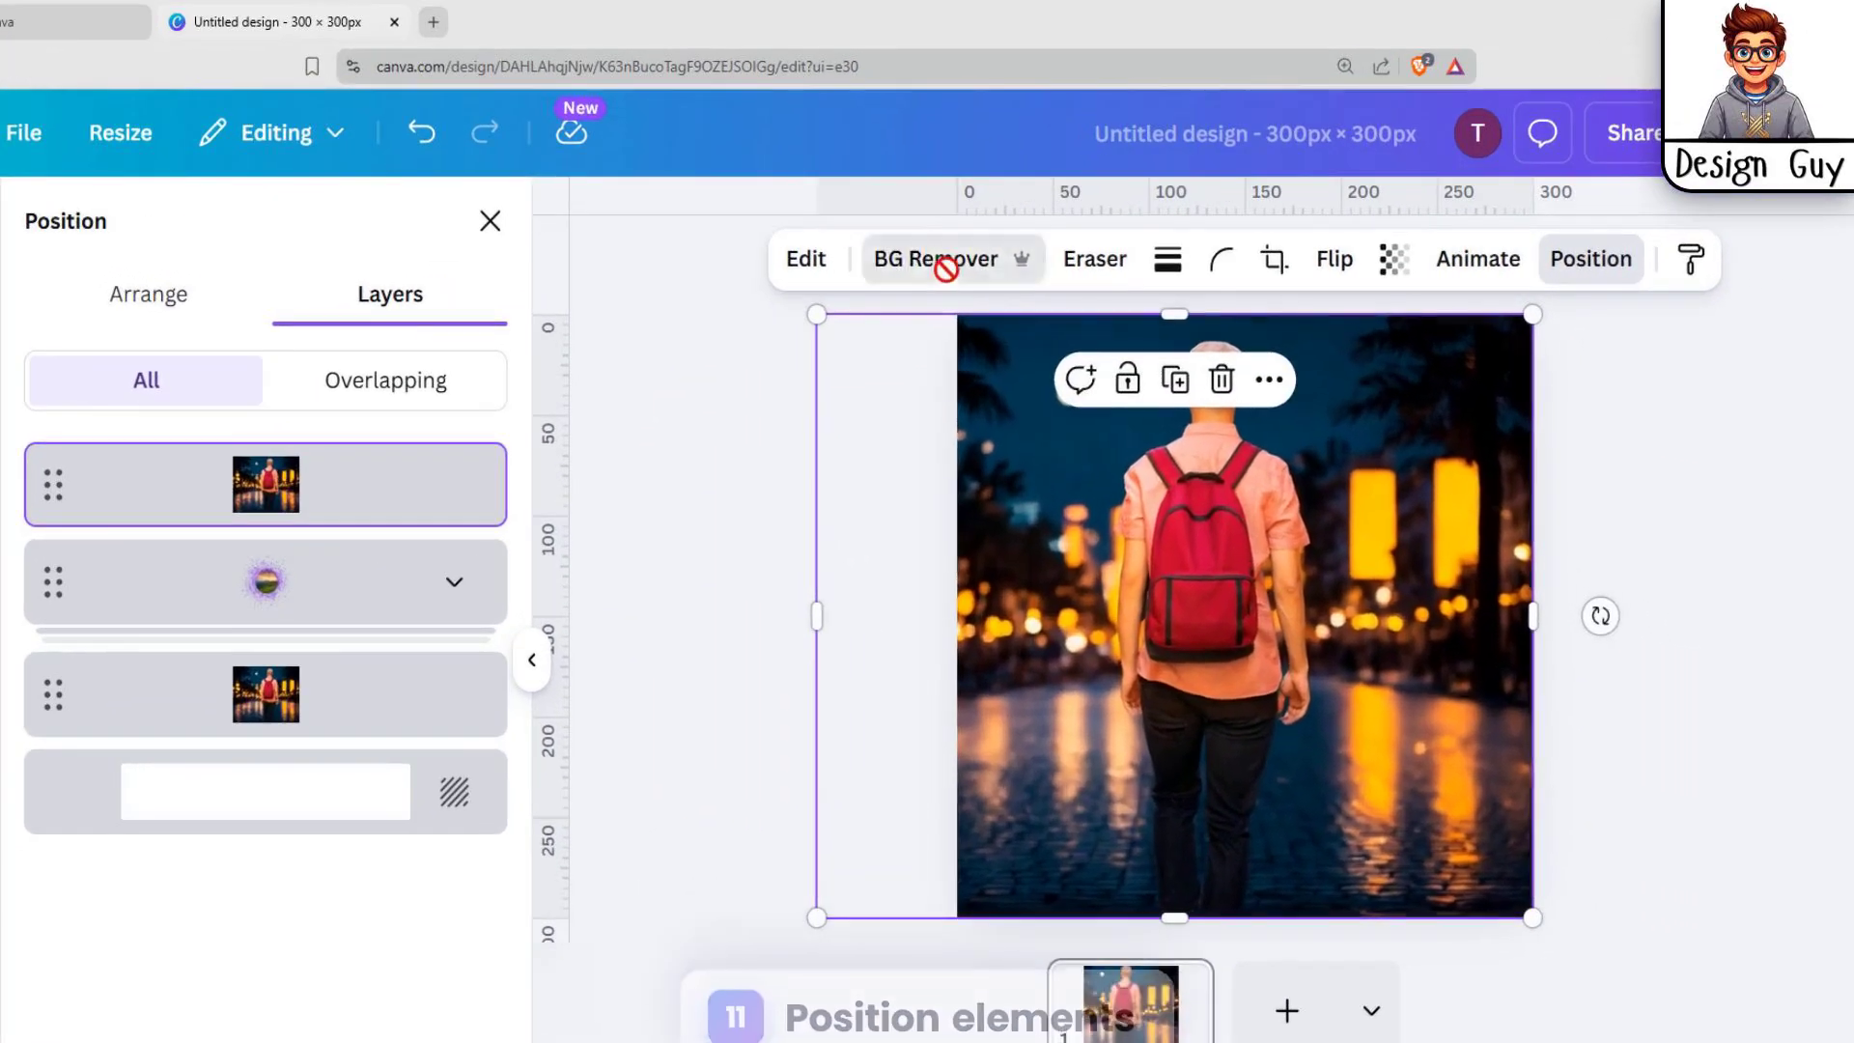
click(952, 263)
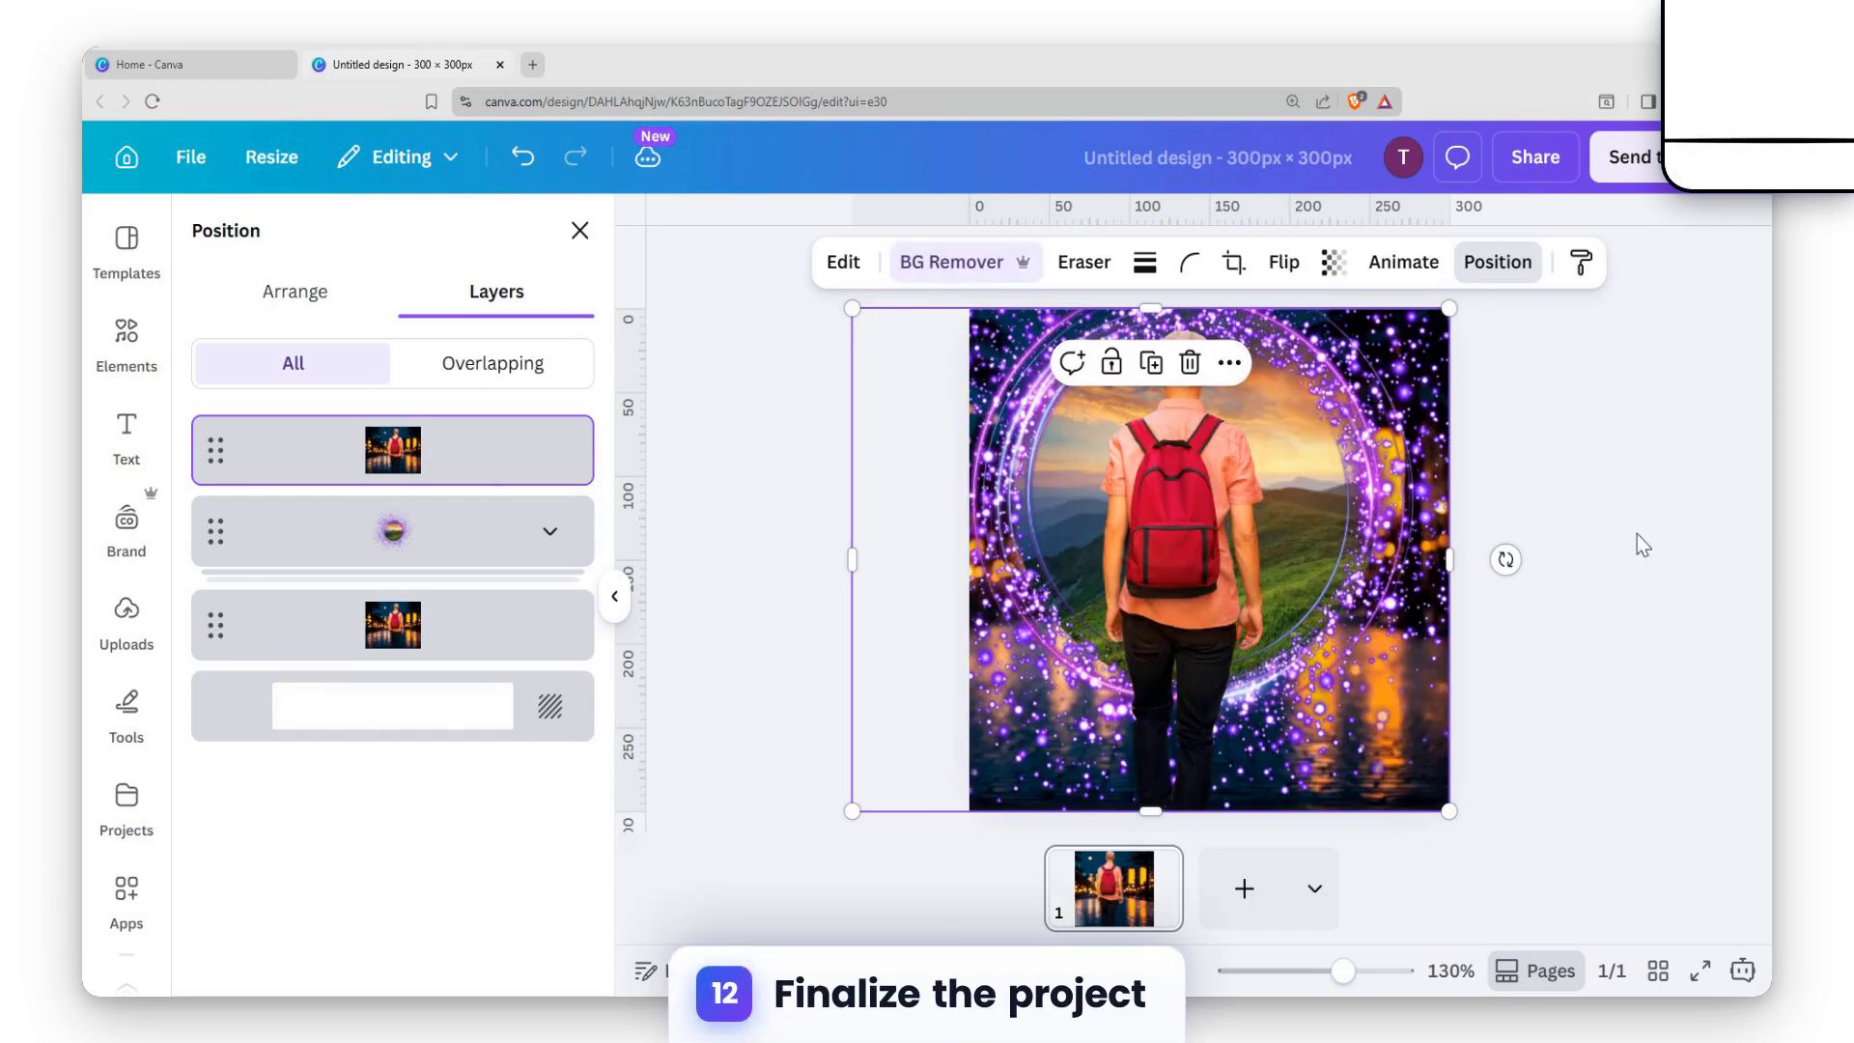
click(1520, 855)
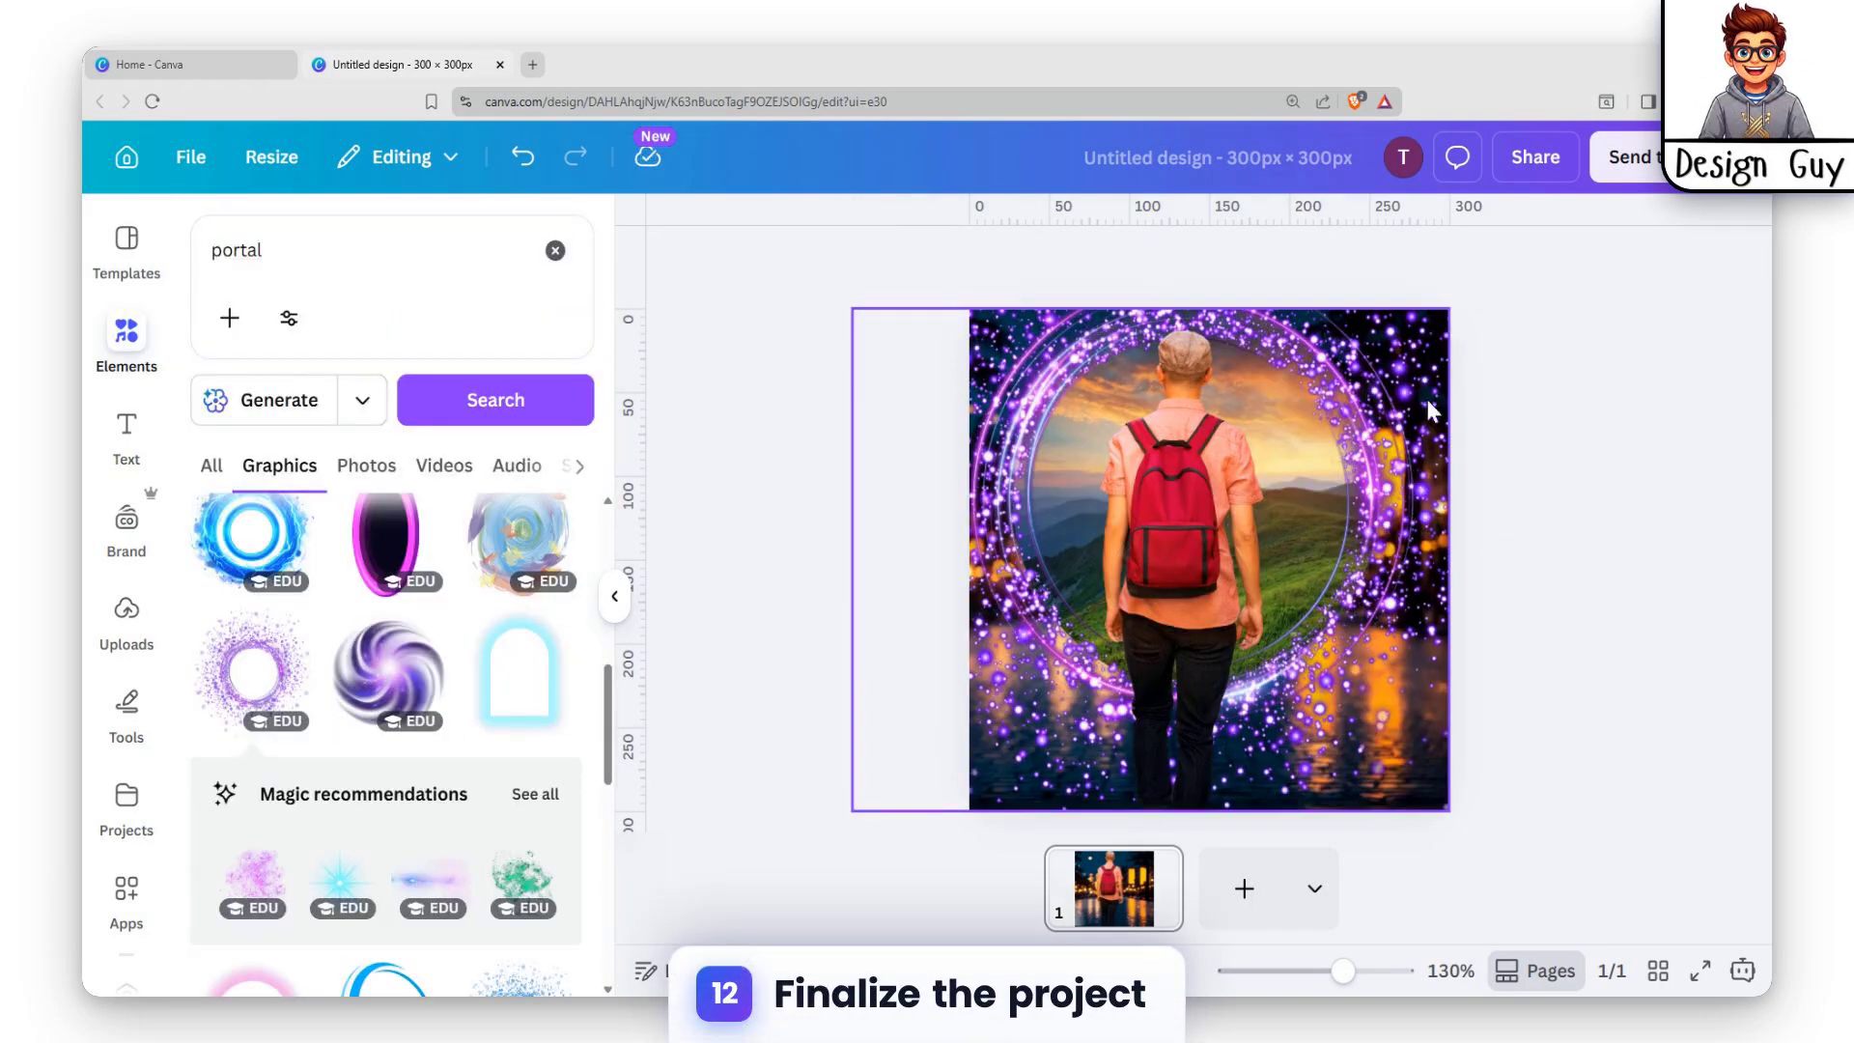
- Adjust the white balance of the man's cutout to temperature -89 and tint 15
click(1016, 770)
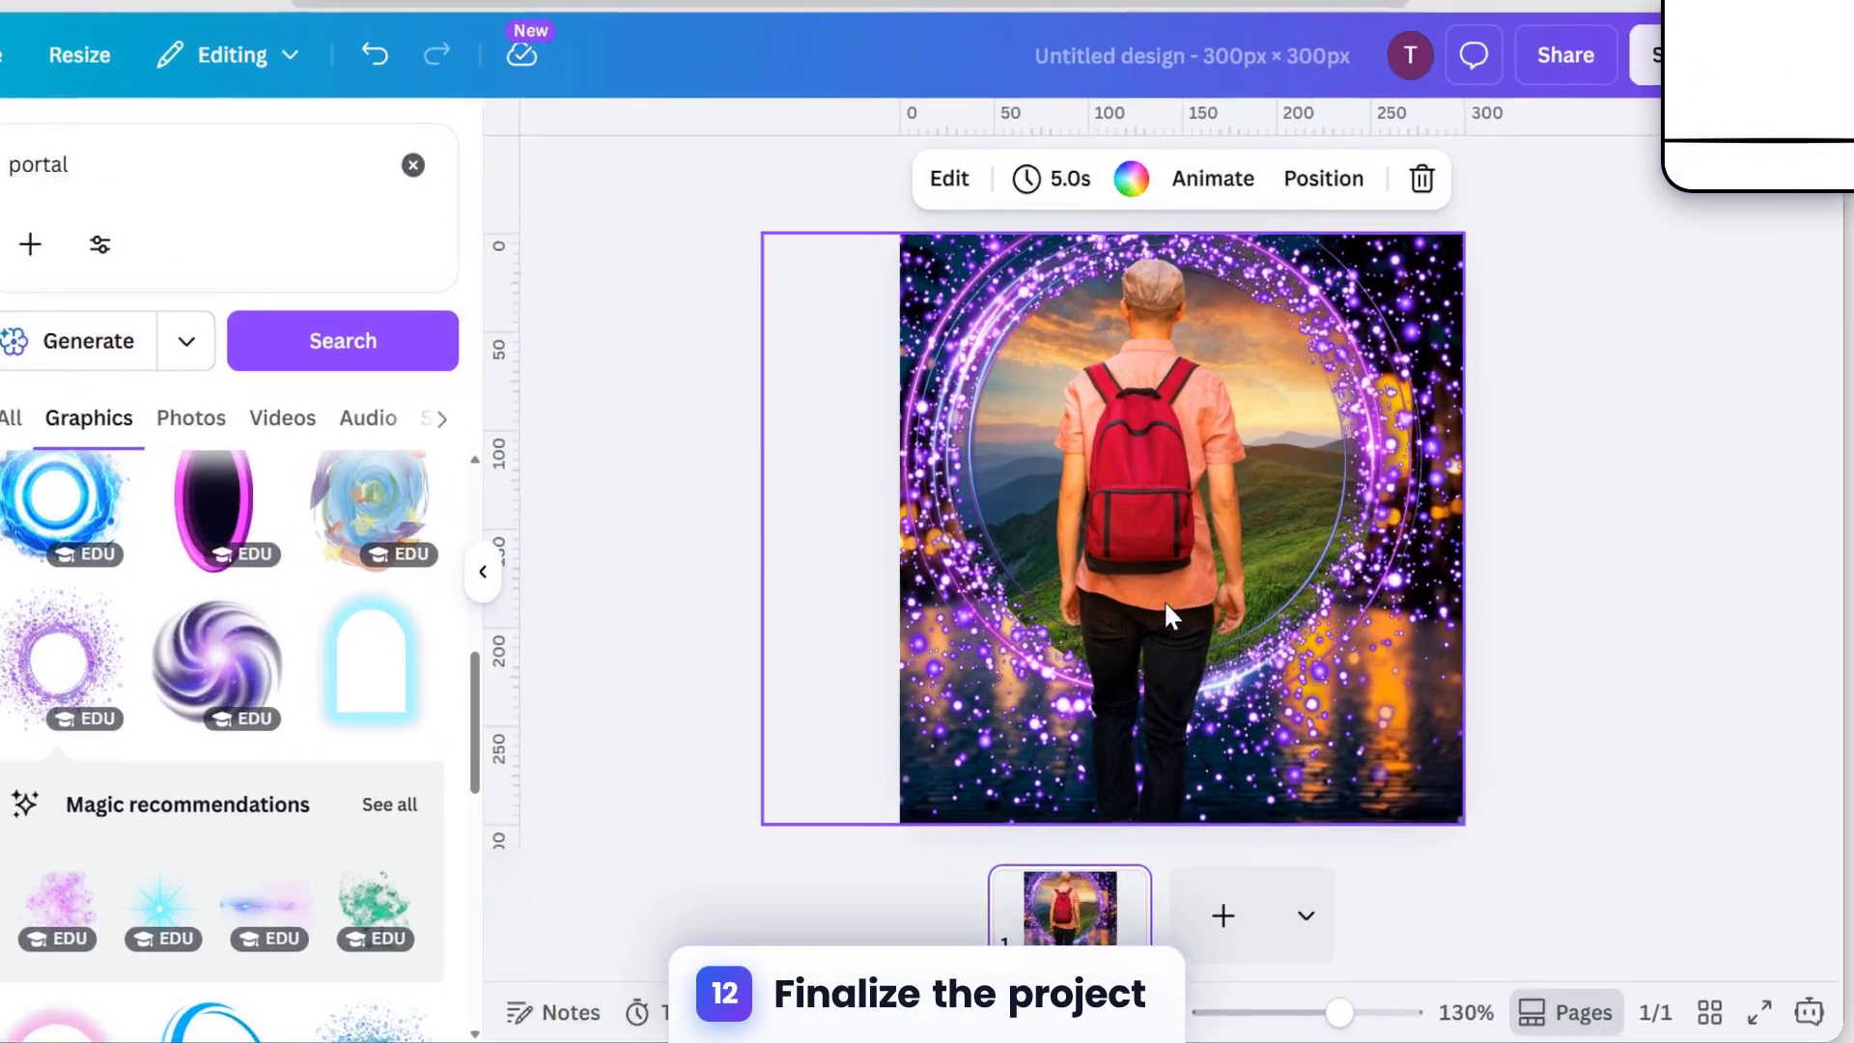
click(1231, 400)
click(1525, 167)
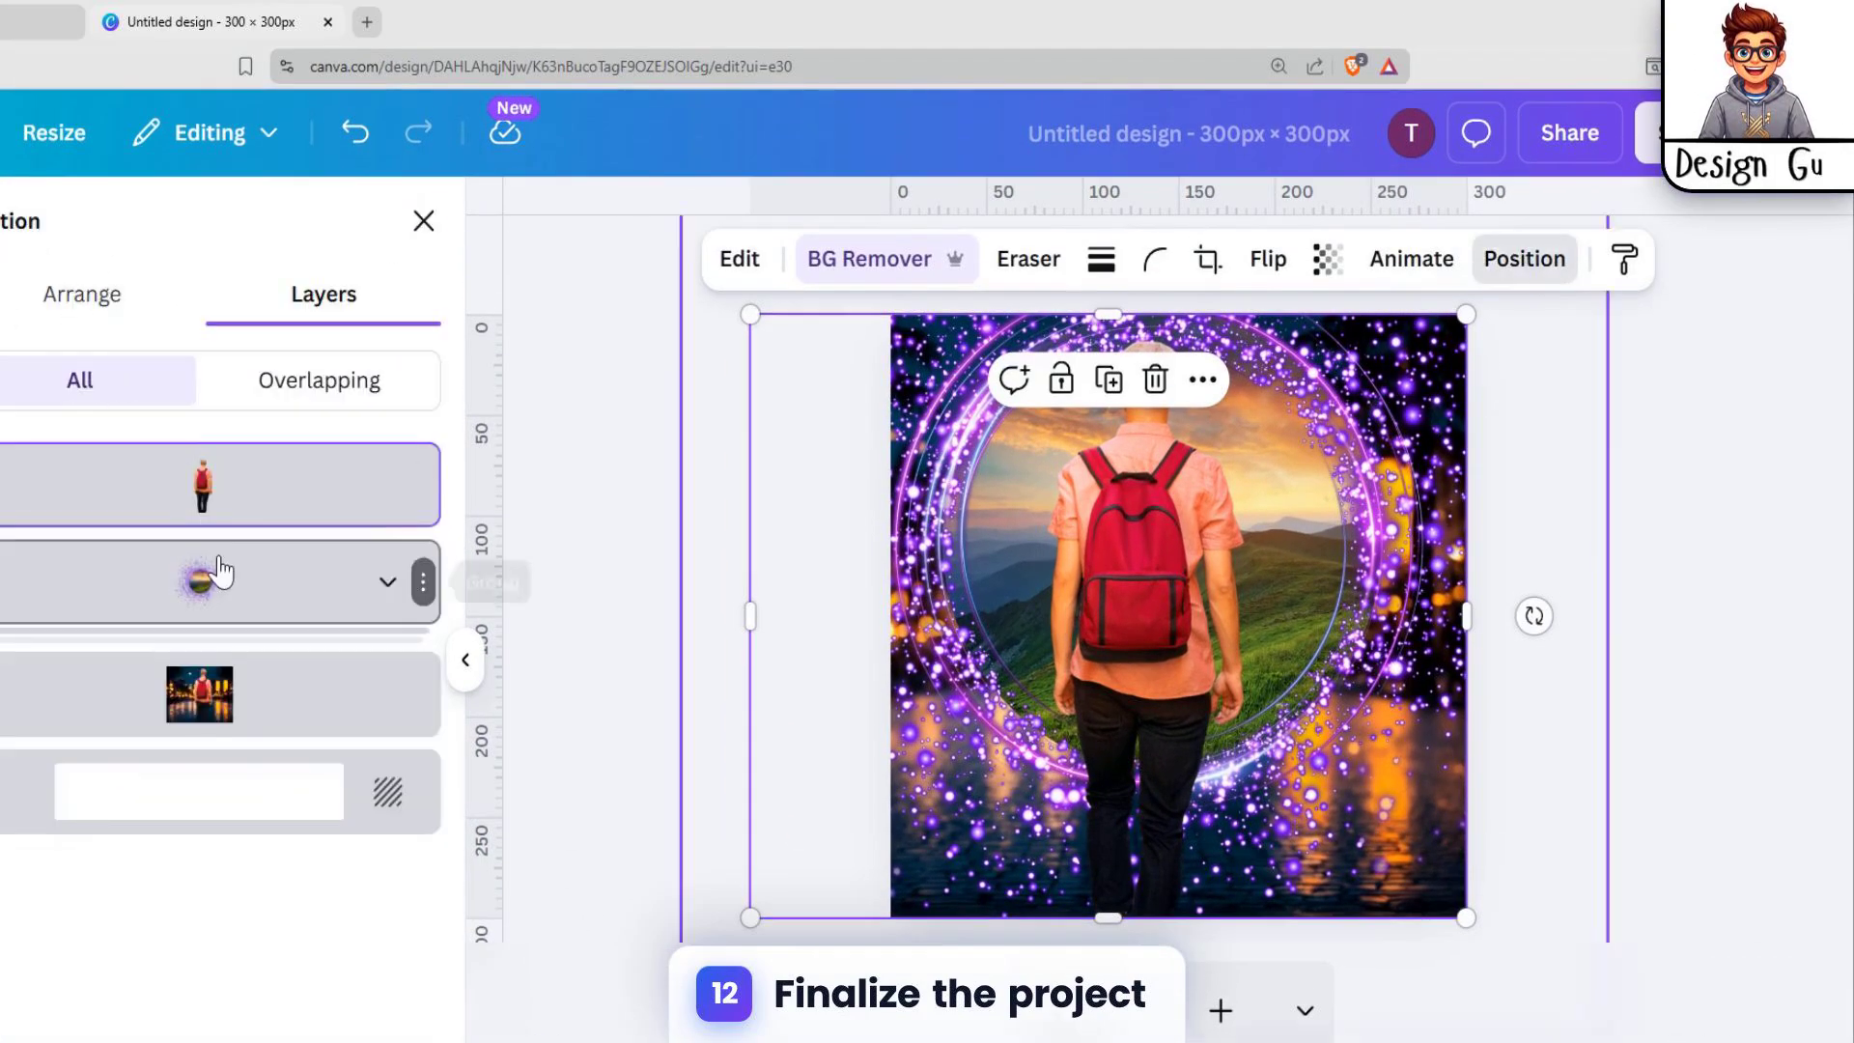
click(751, 261)
click(18, 554)
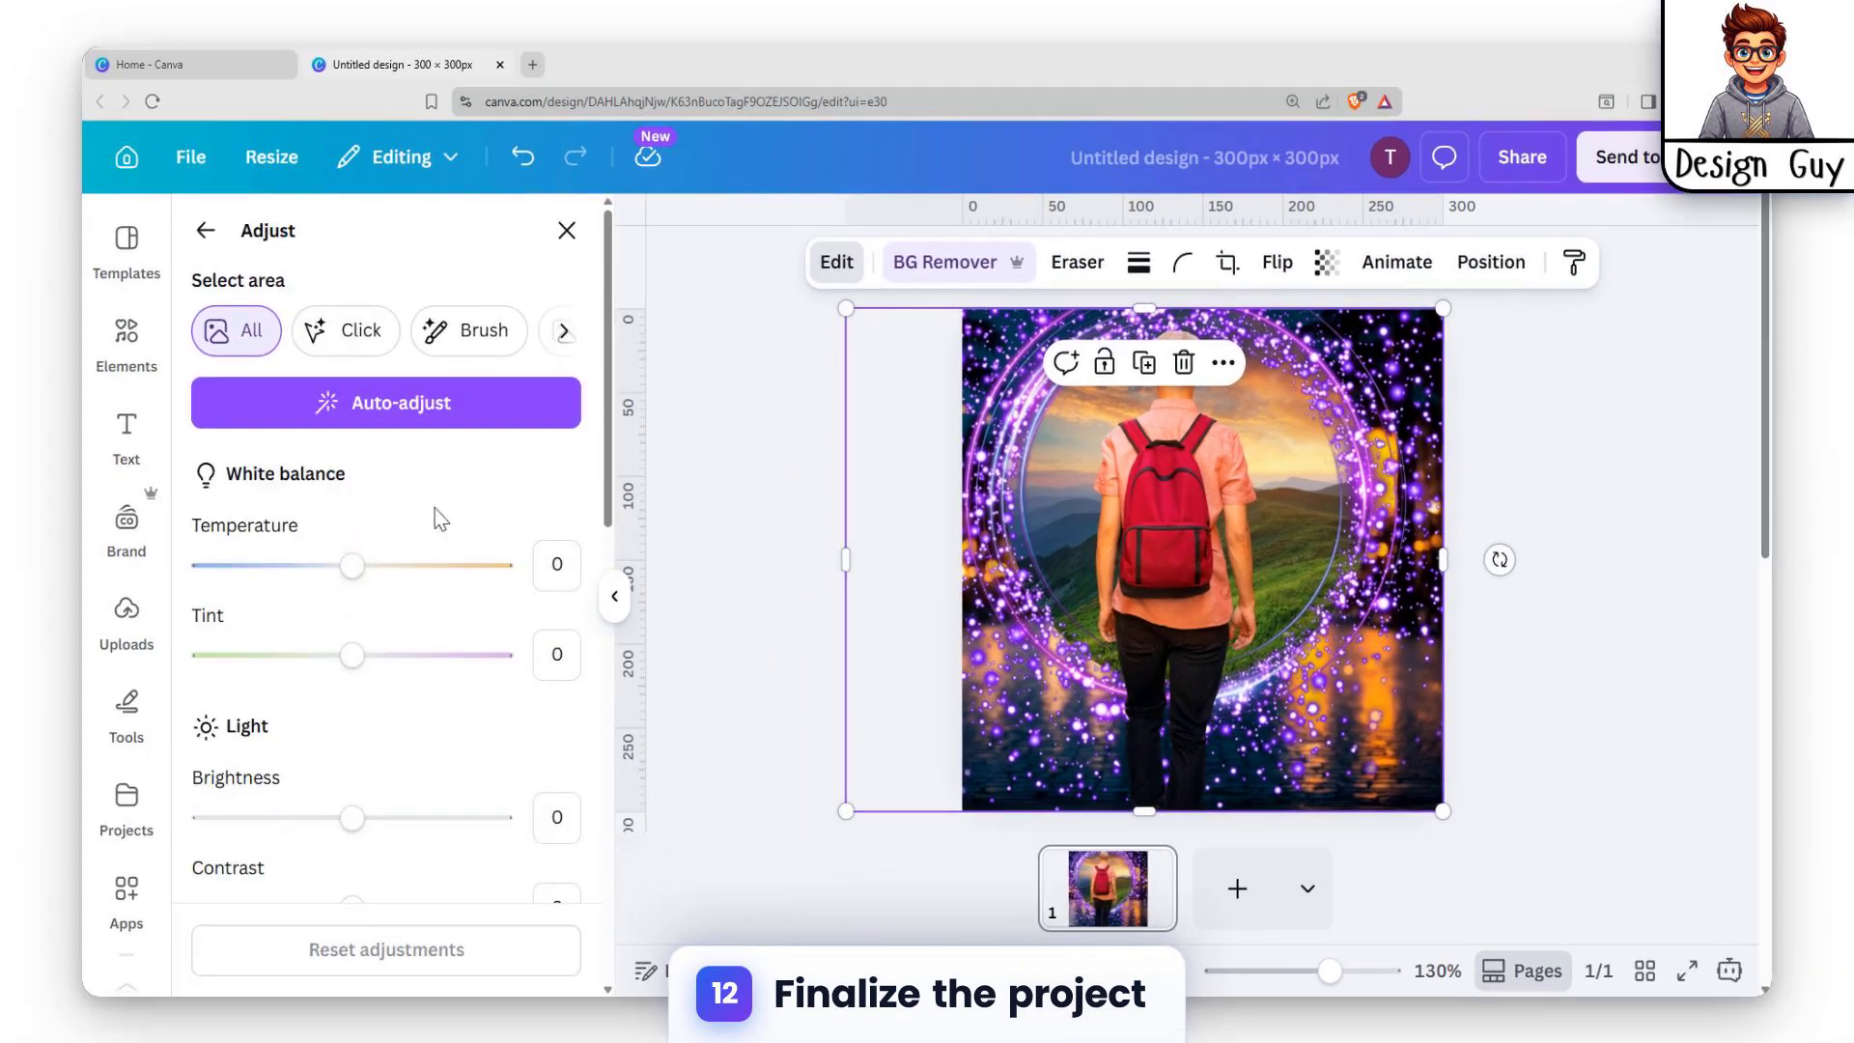
drag(159, 622, 7, 628)
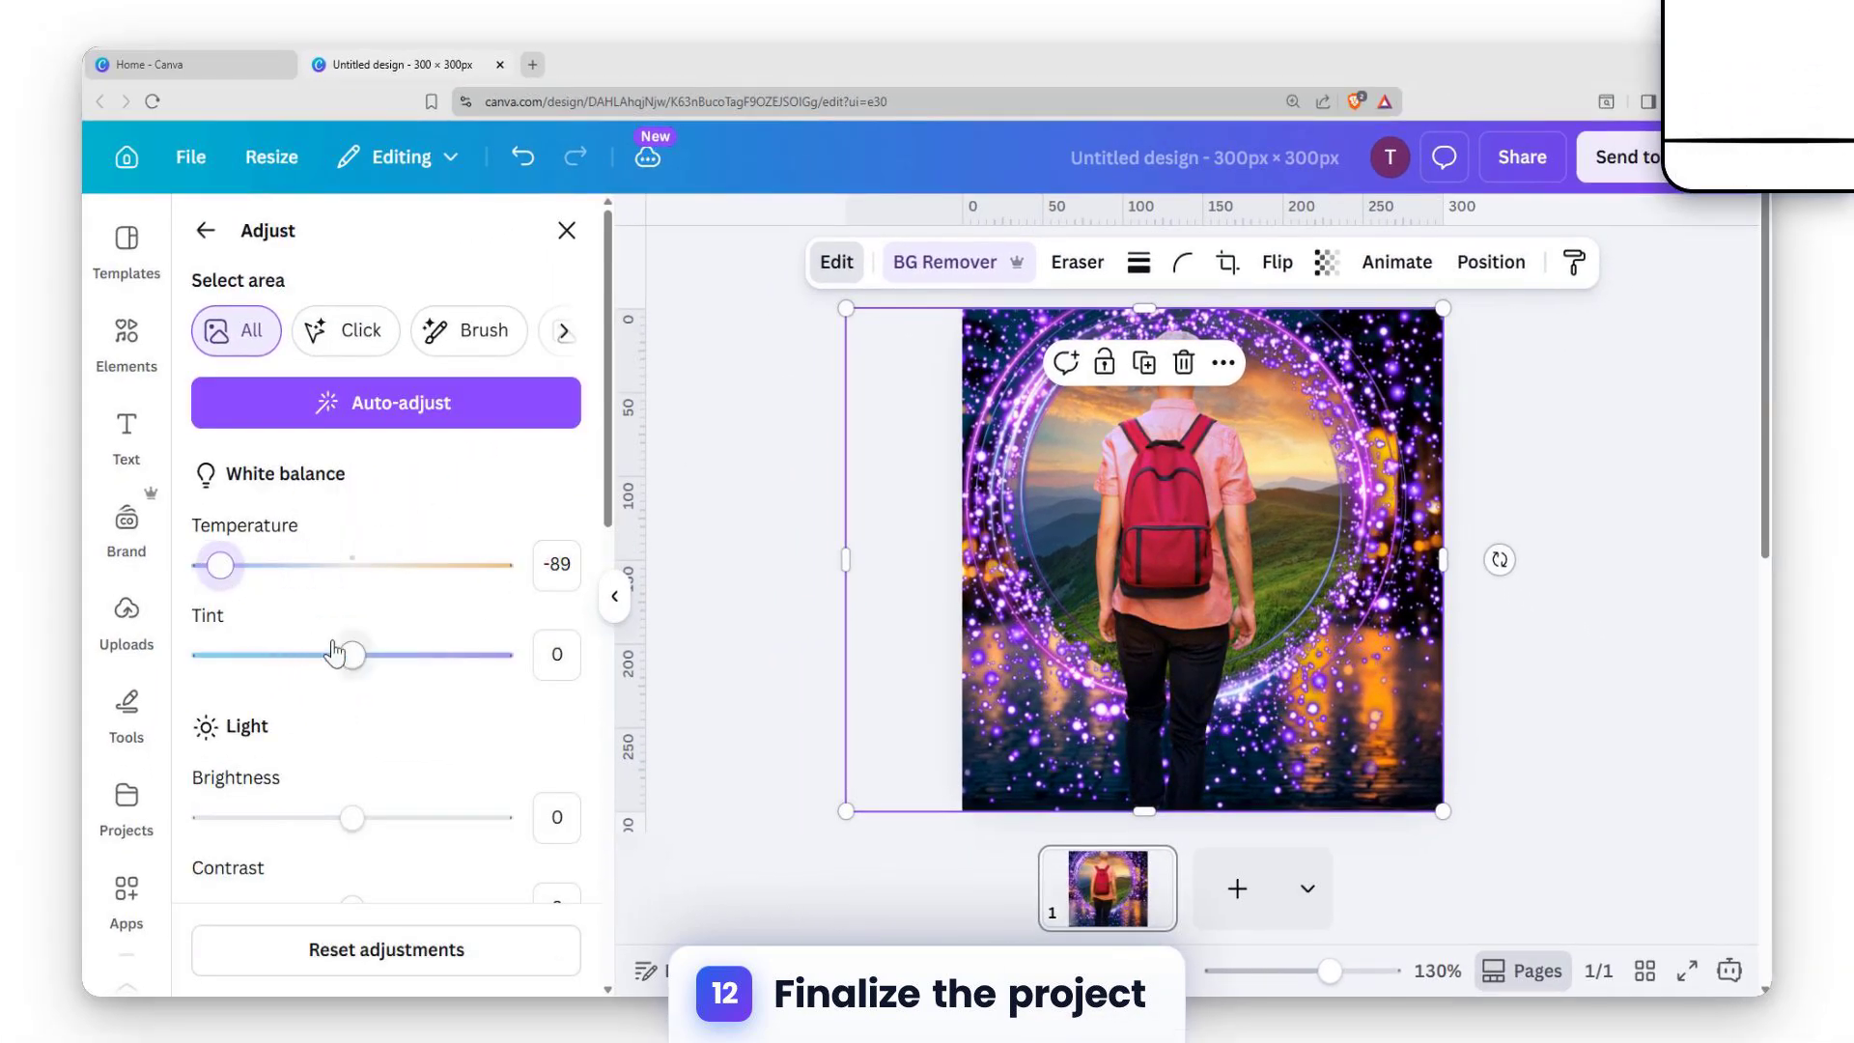
drag(334, 653, 437, 663)
- Set the cutout's brightness to -40, contrast to 31 and highlights to 30, and deselect it
scroll(404, 787, down, 2)
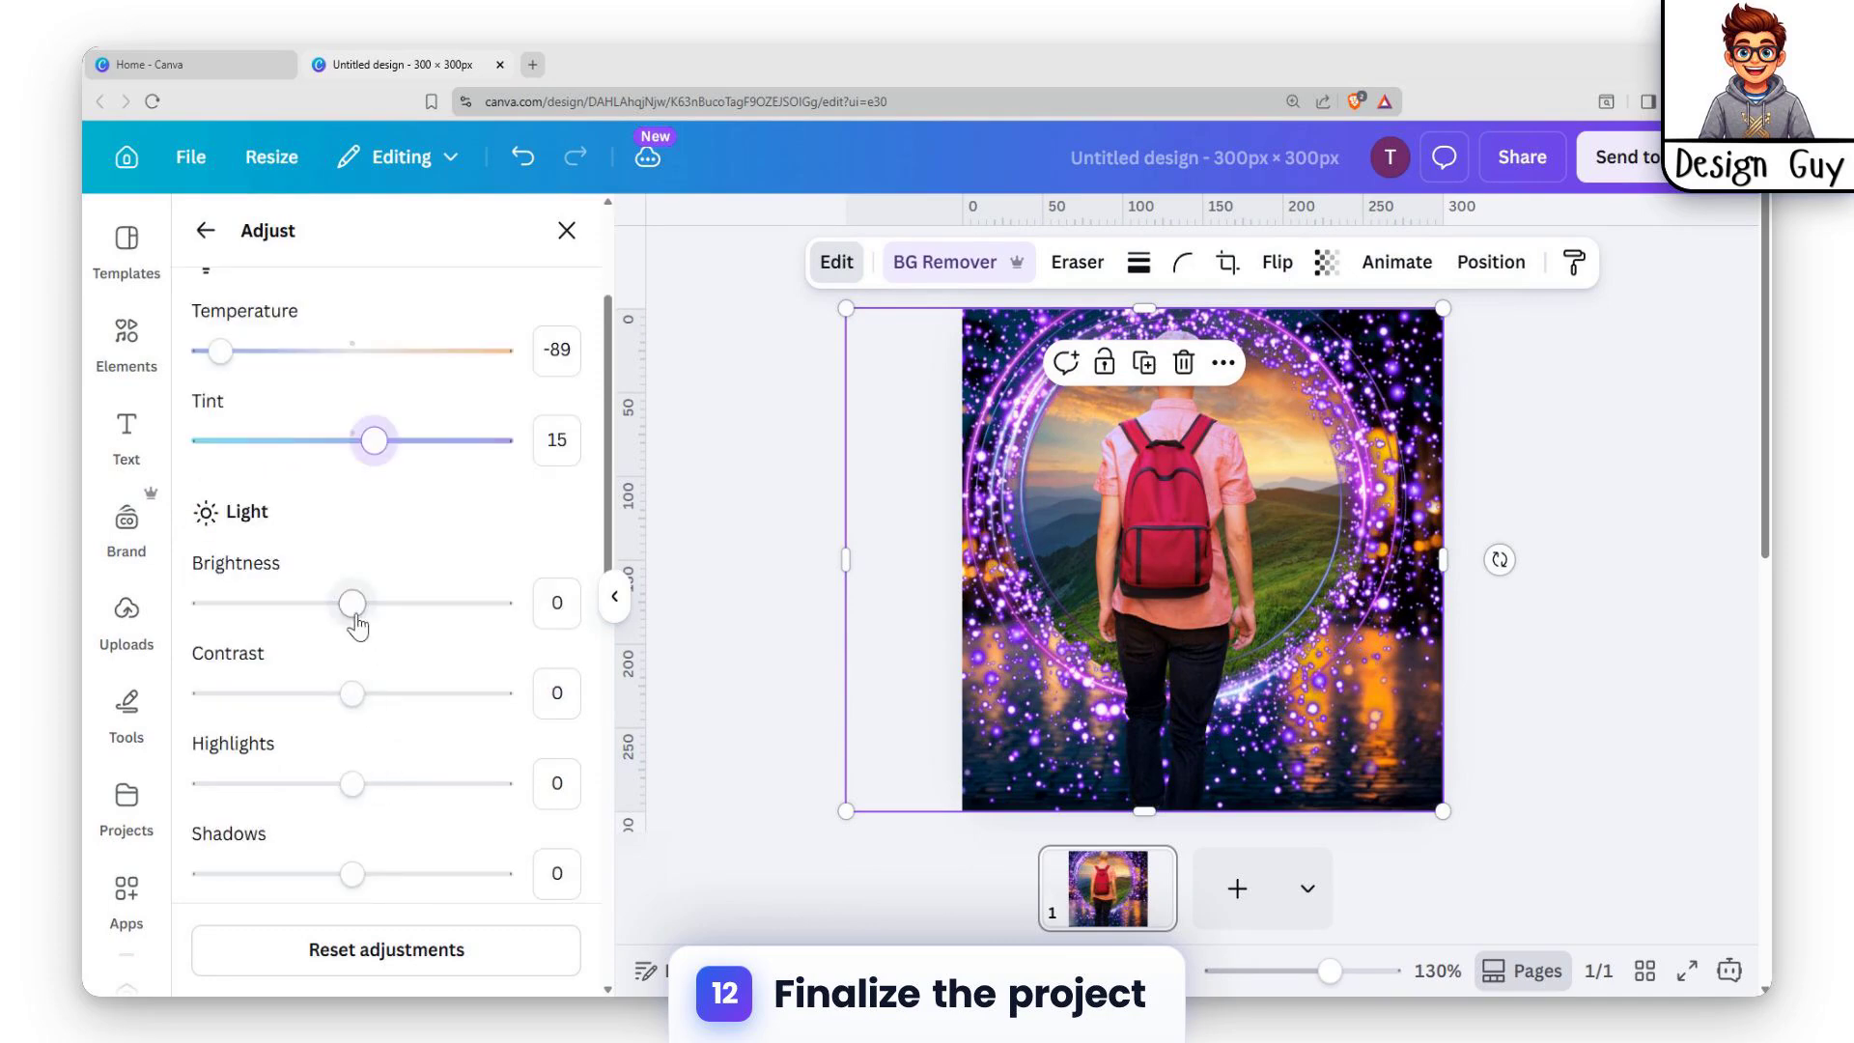
drag(352, 602, 309, 607)
drag(359, 707, 412, 708)
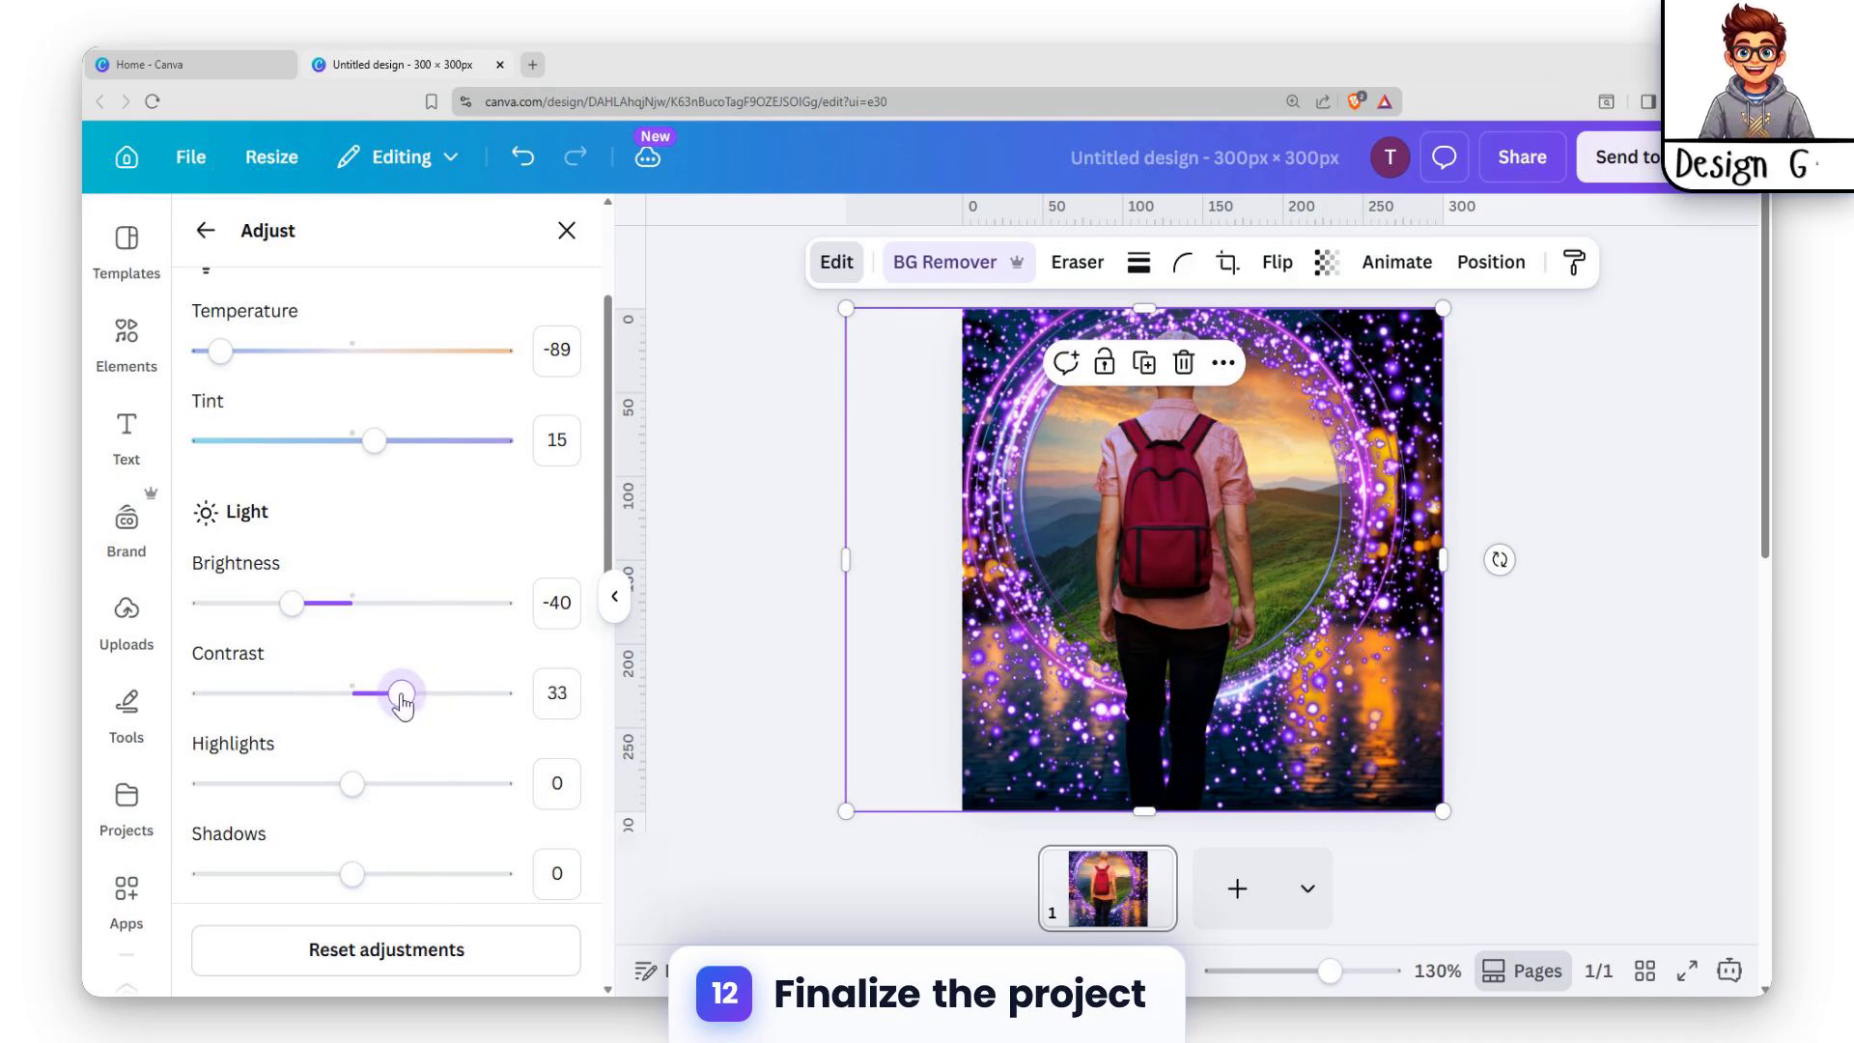
drag(352, 787, 368, 787)
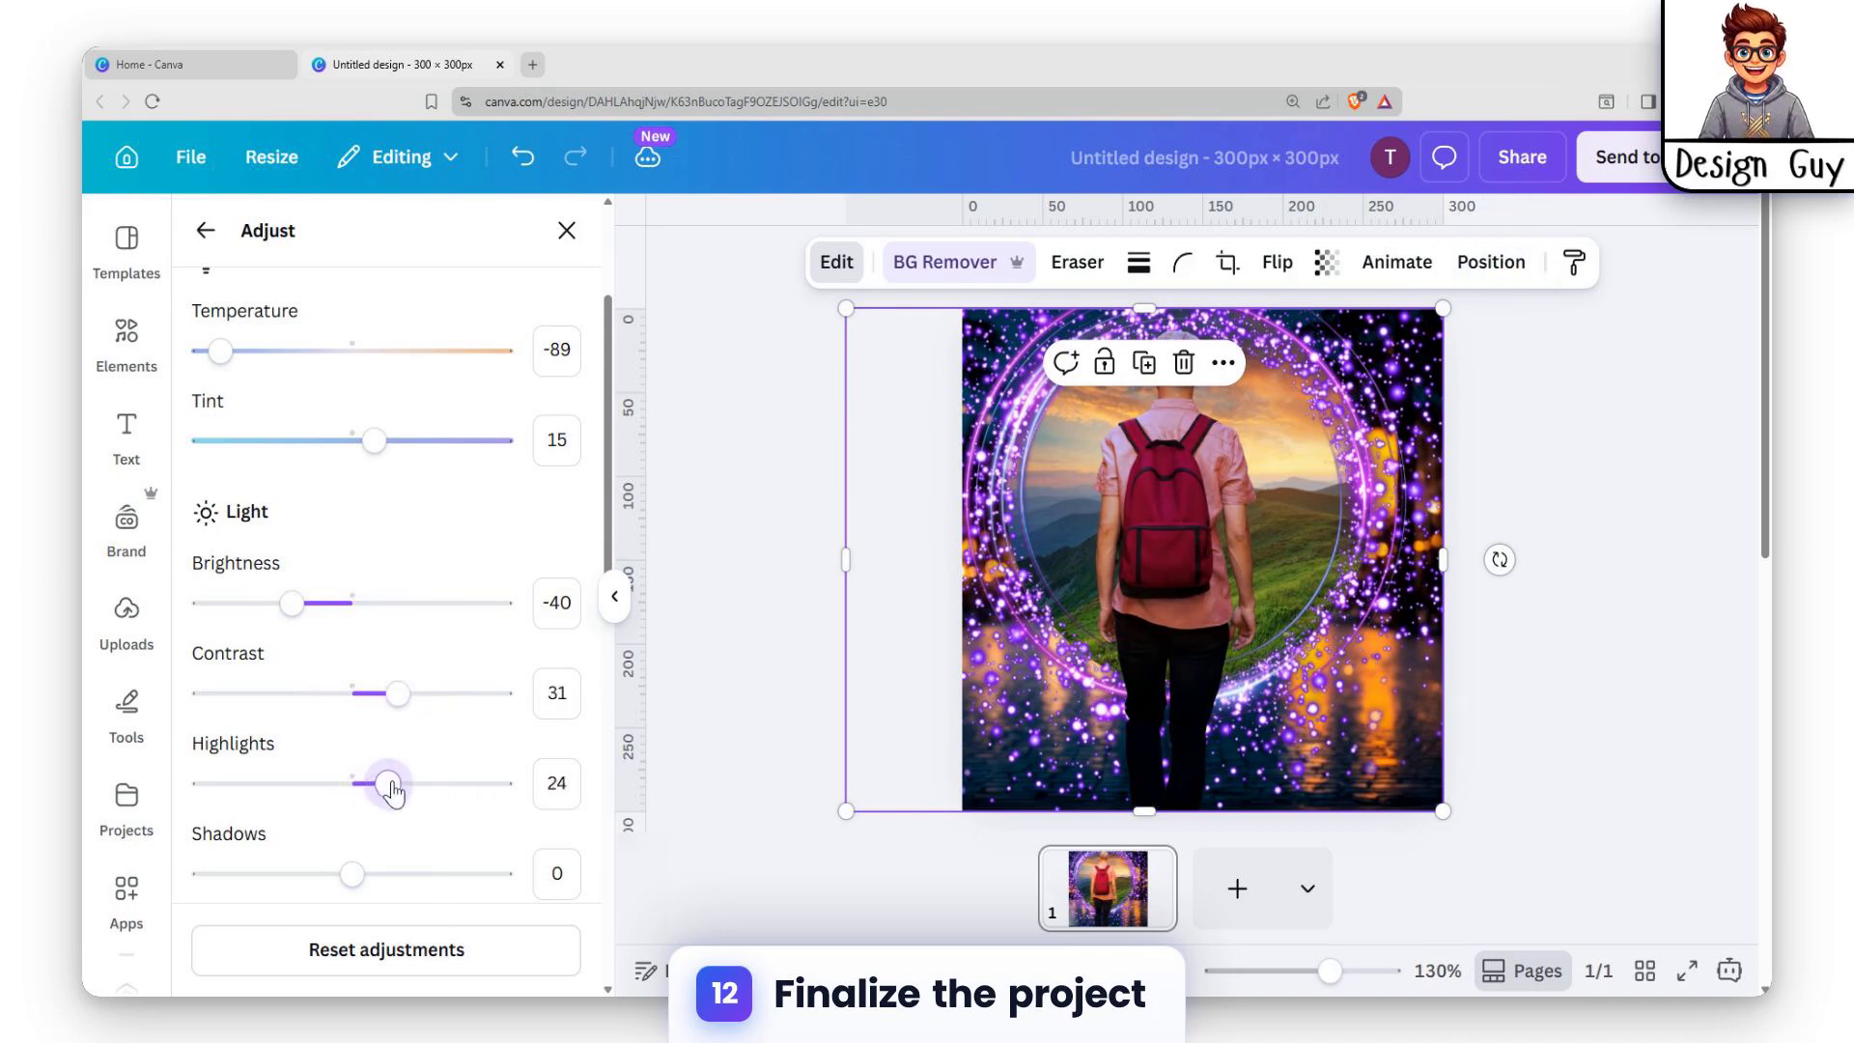
mouse_move(353, 874)
mouse_down()
mouse_move(307, 876)
mouse_move(356, 875)
mouse_up()
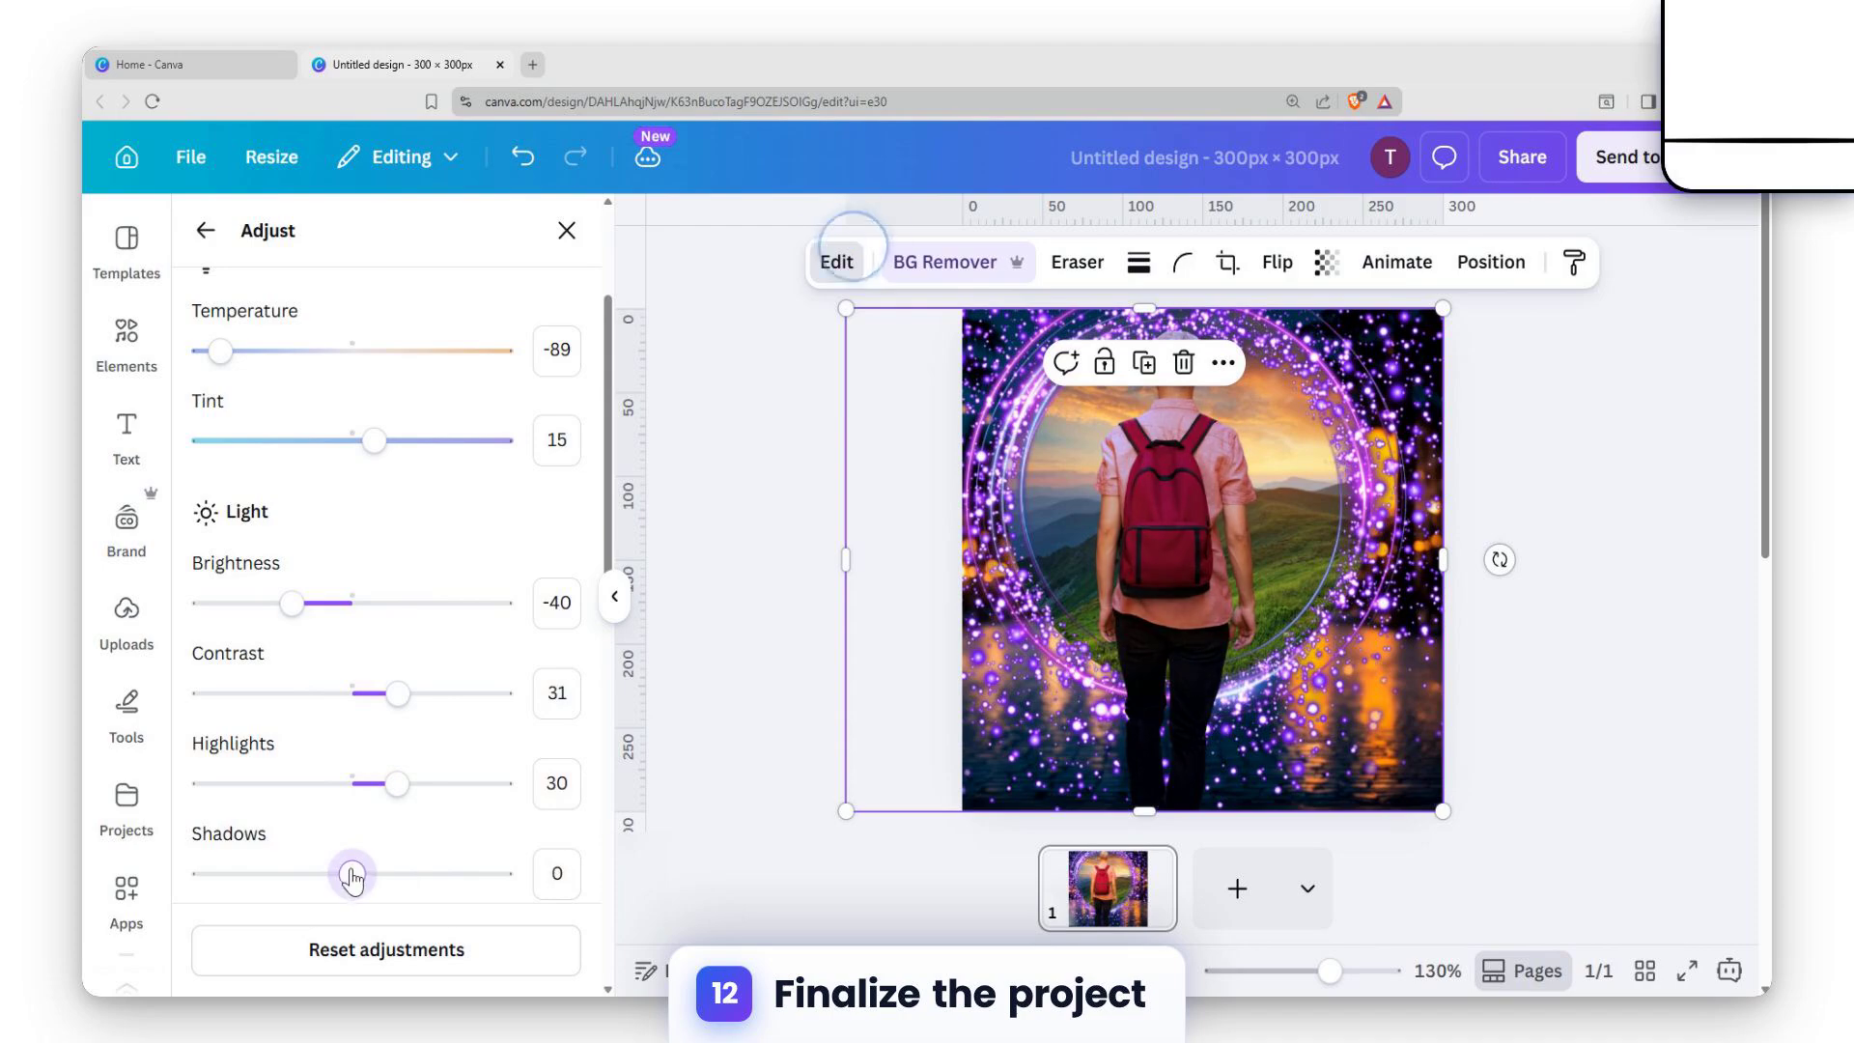
scroll(422, 852, down, 5)
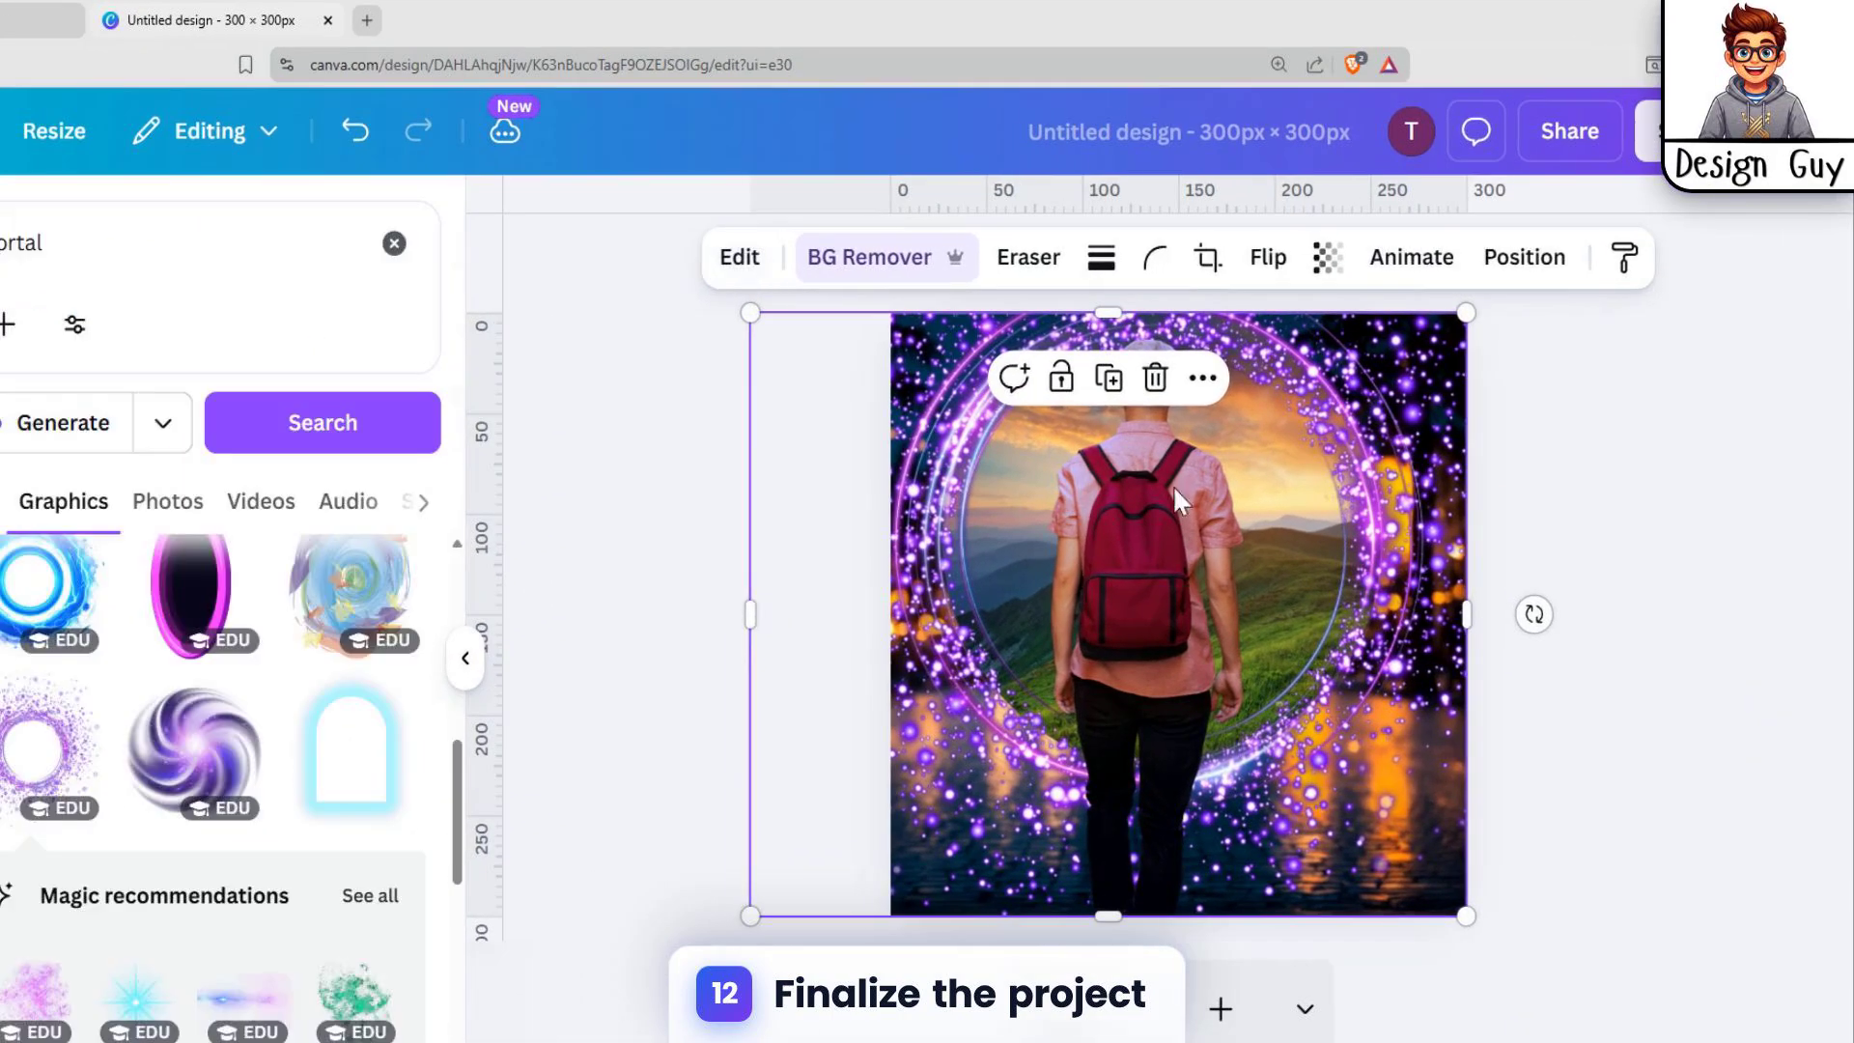
click(1582, 628)
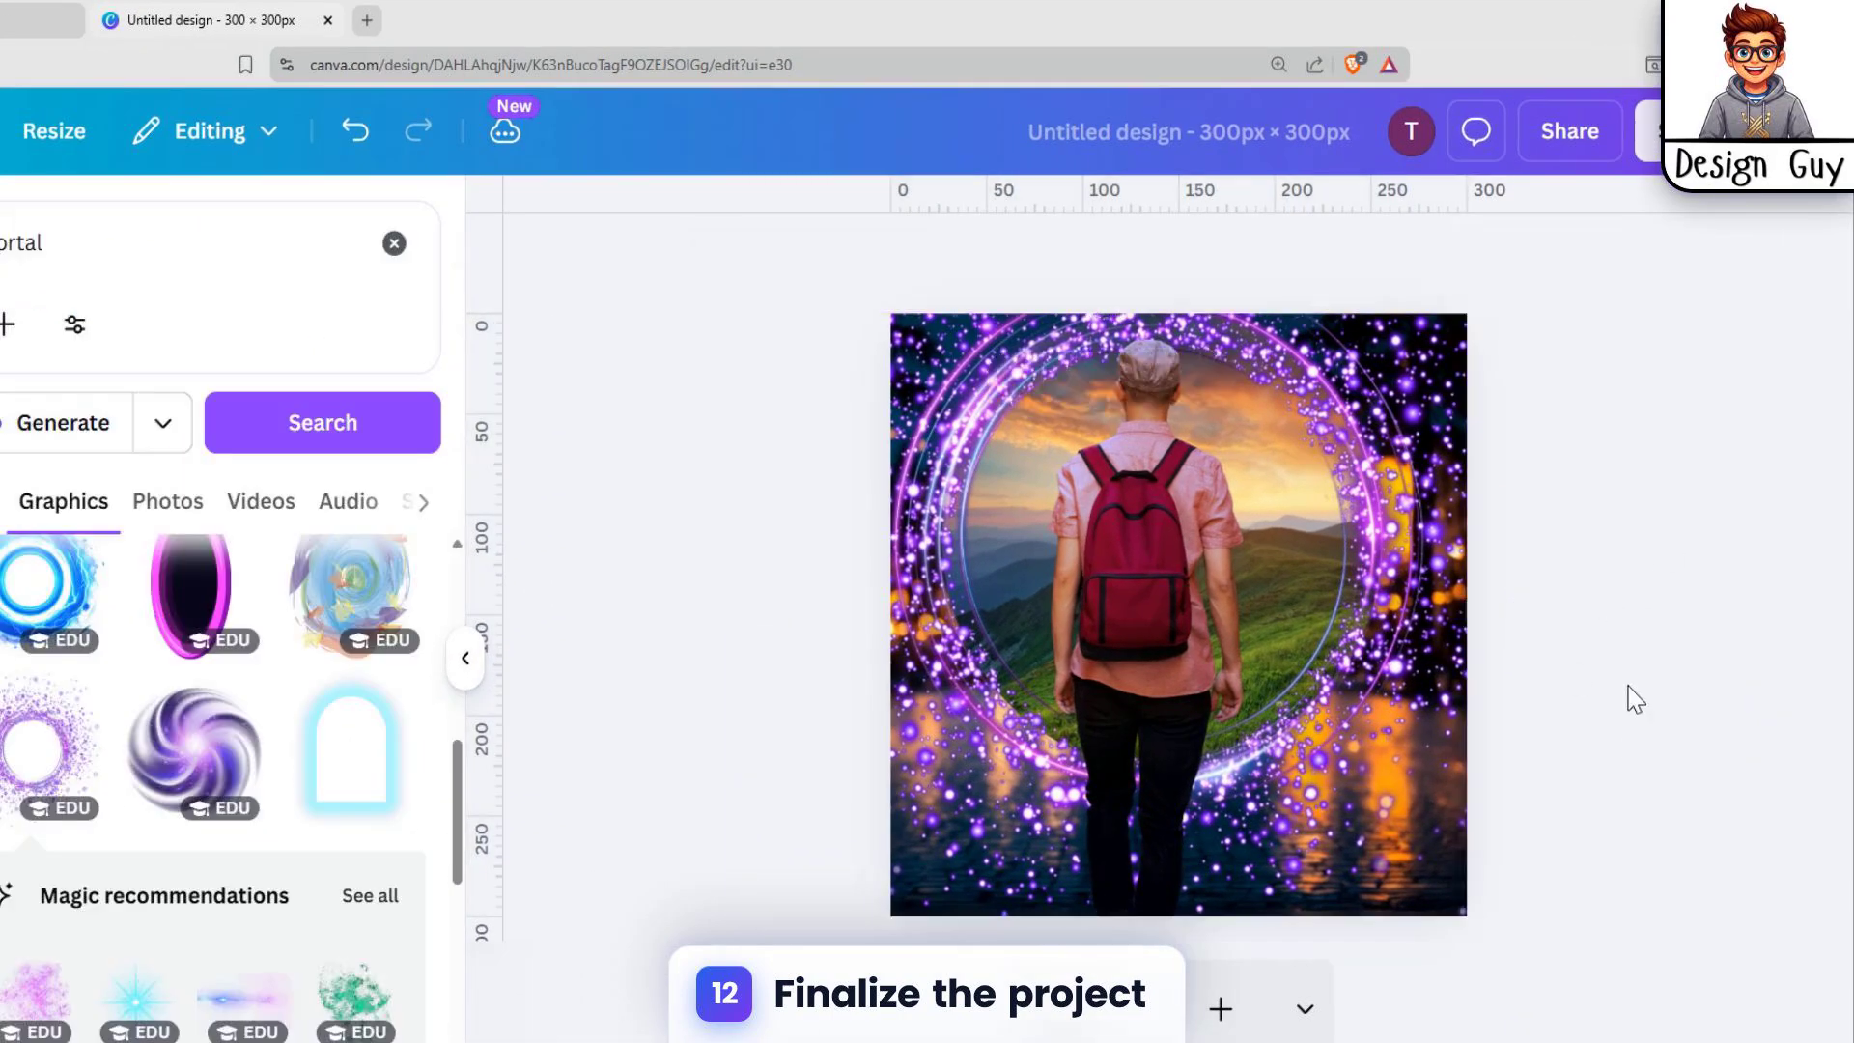
click(1300, 695)
- Open the design's download settings and set the PNG size multiplier to 3.125, for 938 × 938 px
click(1572, 133)
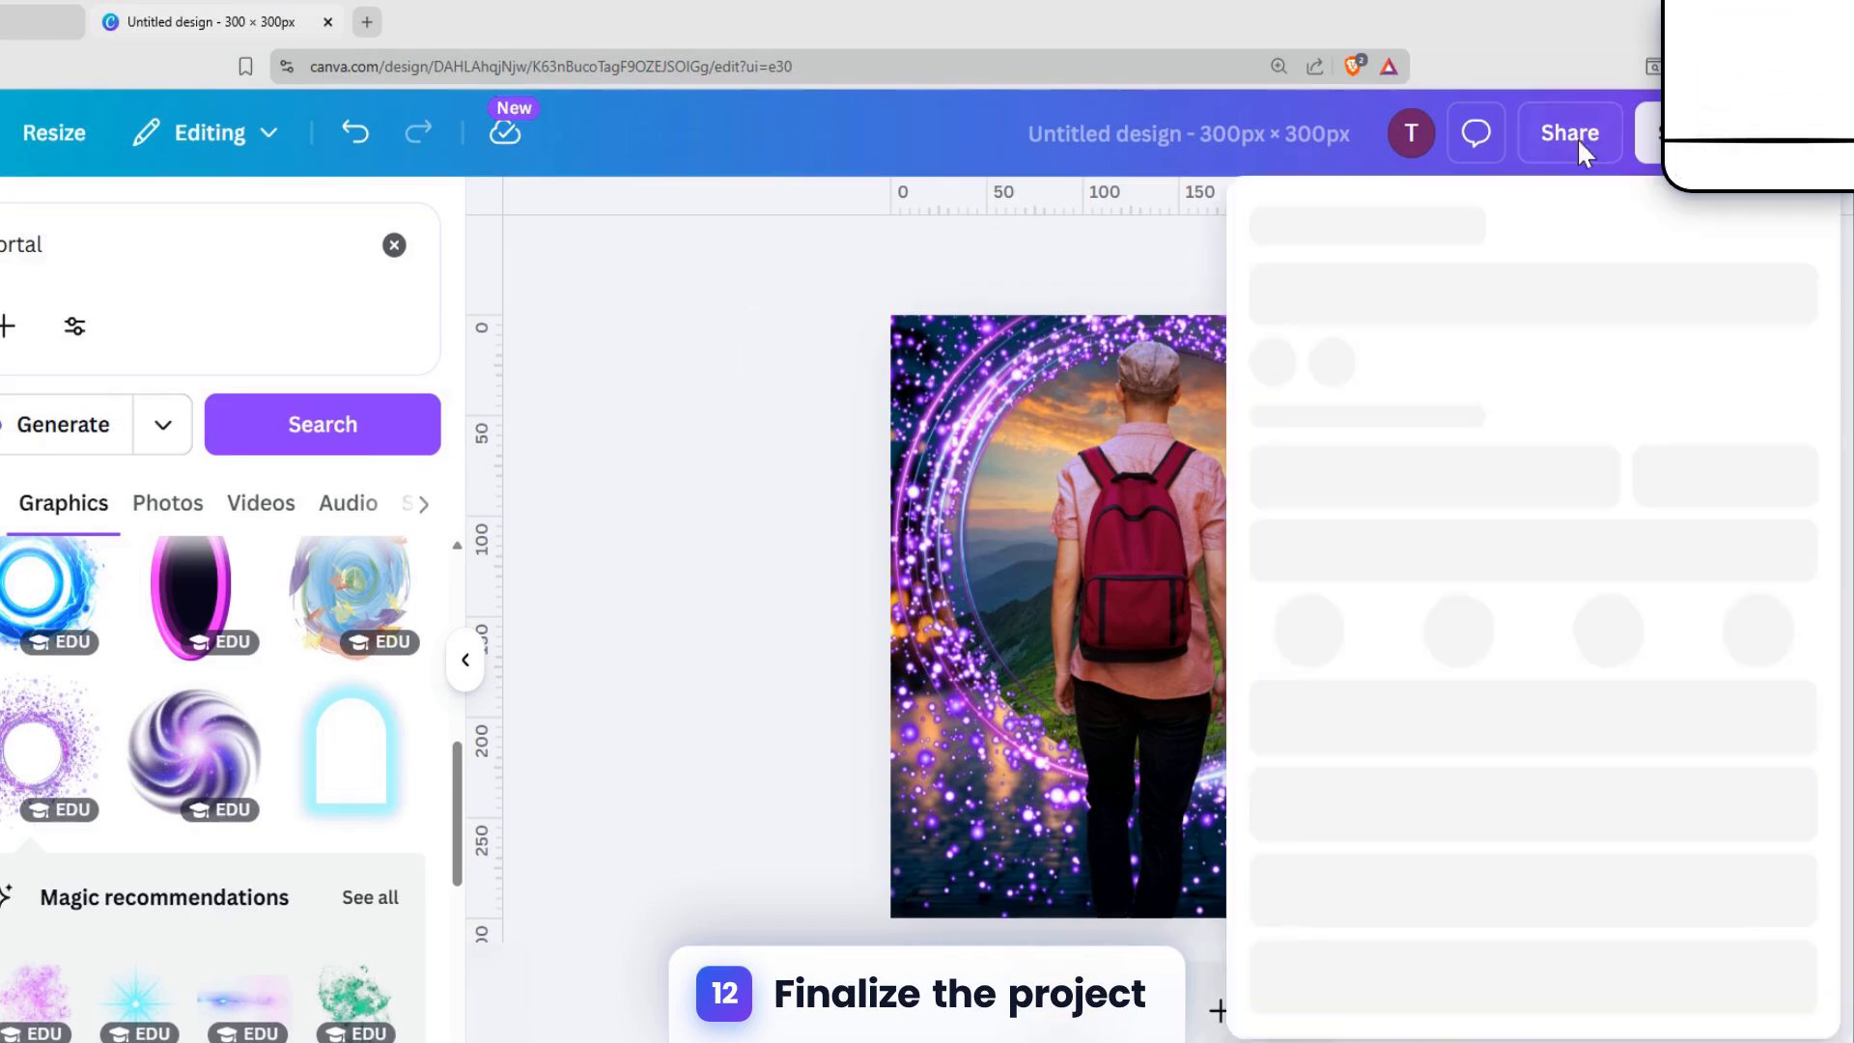
click(1323, 849)
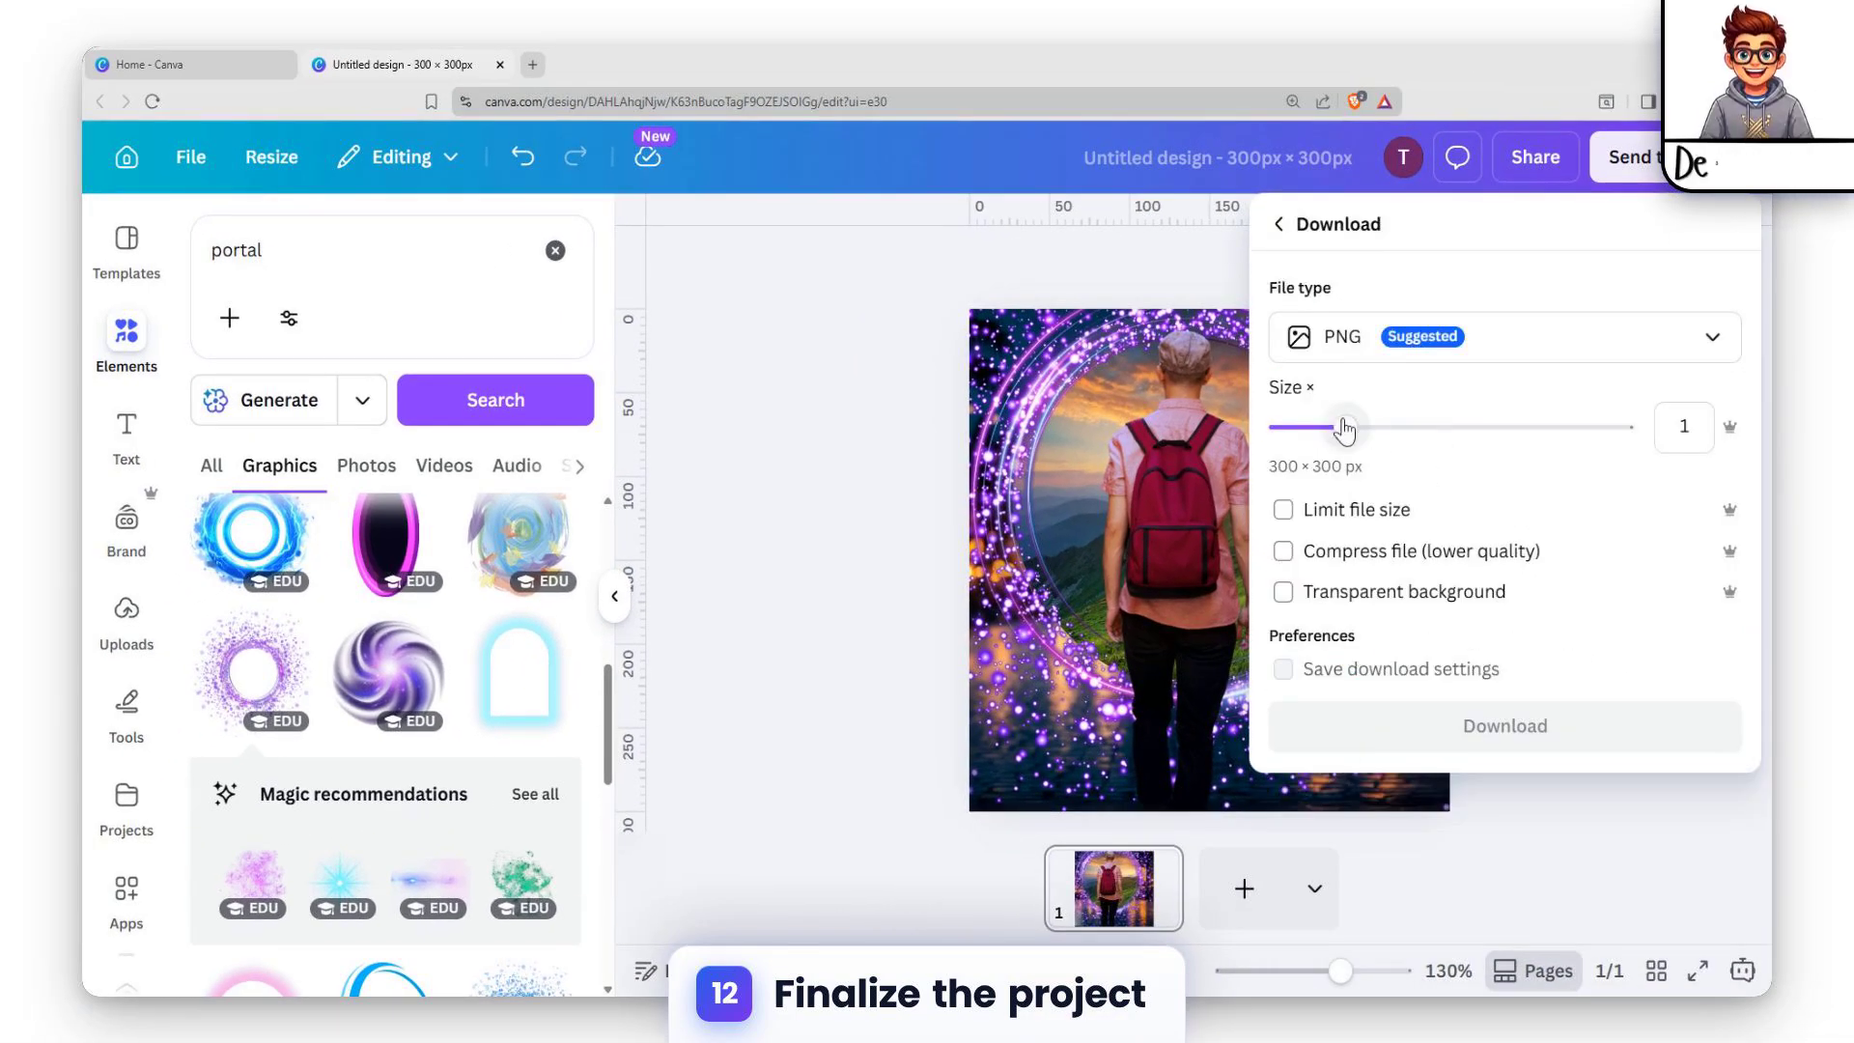
drag(1344, 428, 1629, 428)
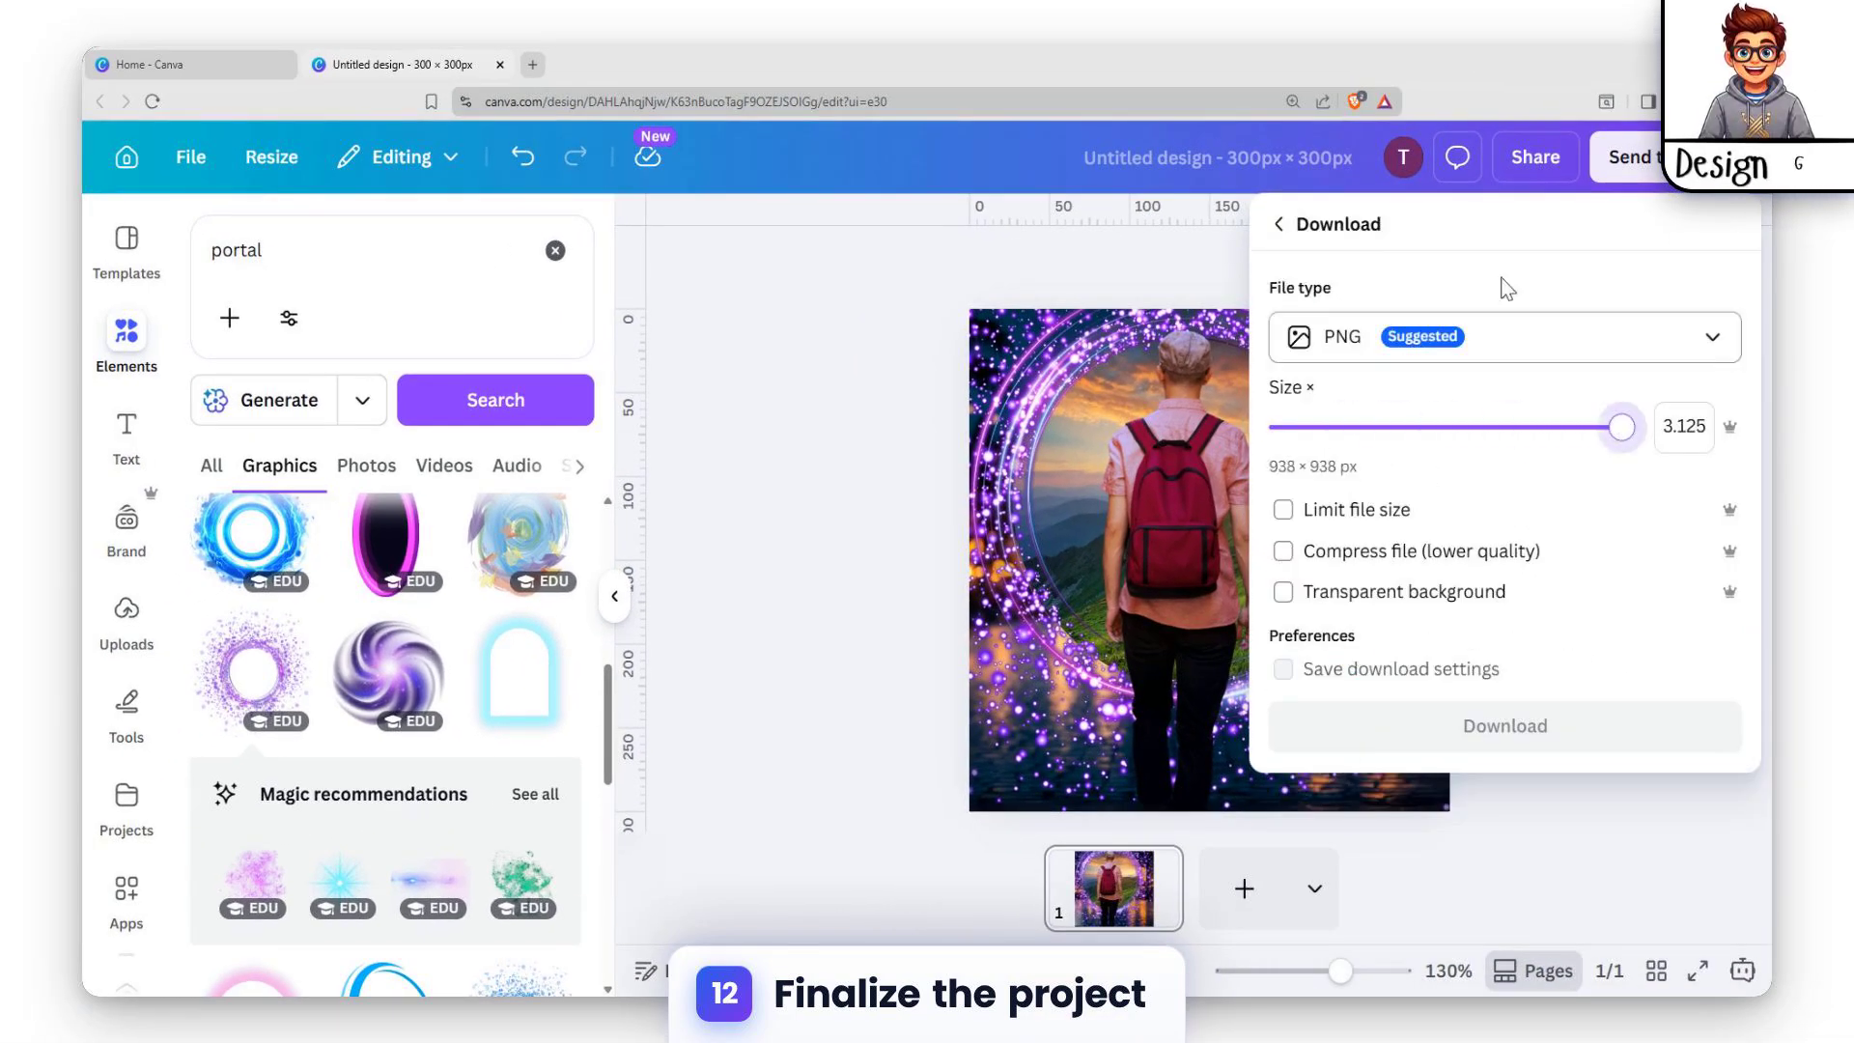